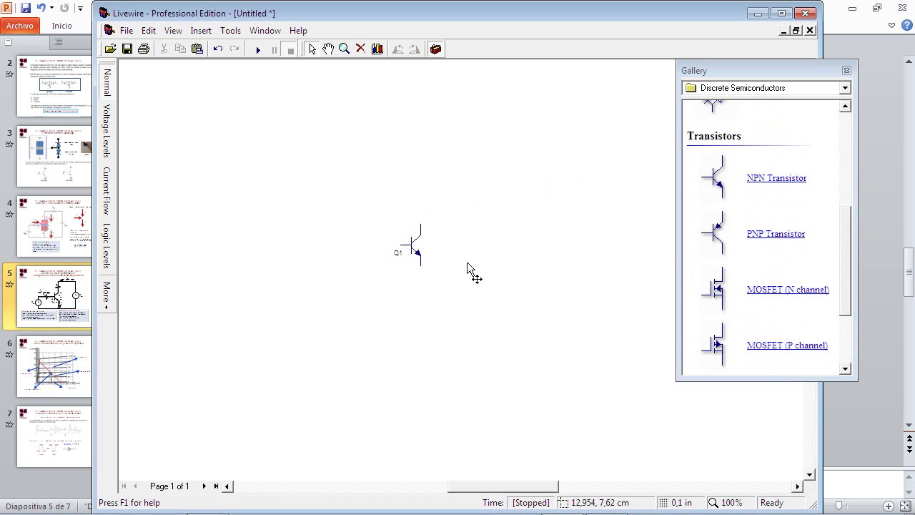
Shift the component Gallery window clear of the drawing area and move transistor Q1 slightly down and to the left
click(344, 50)
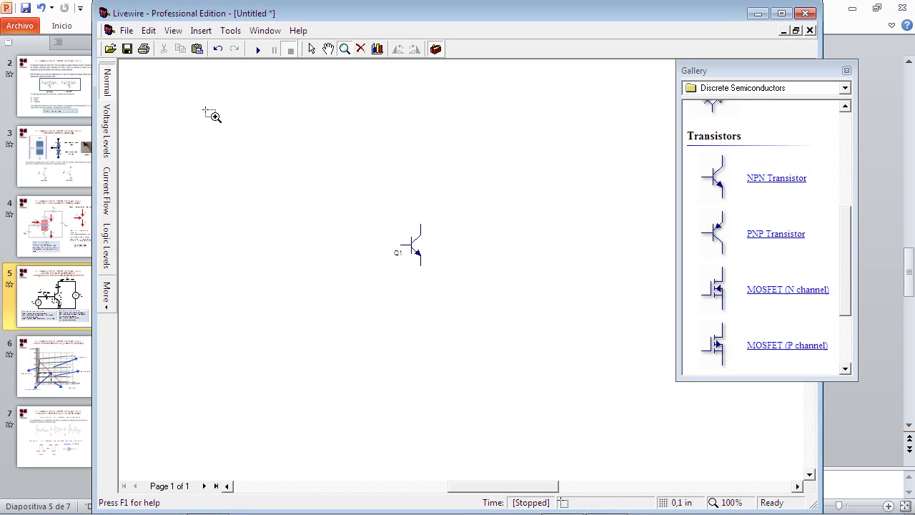
drag(207, 109, 748, 470)
click(449, 220)
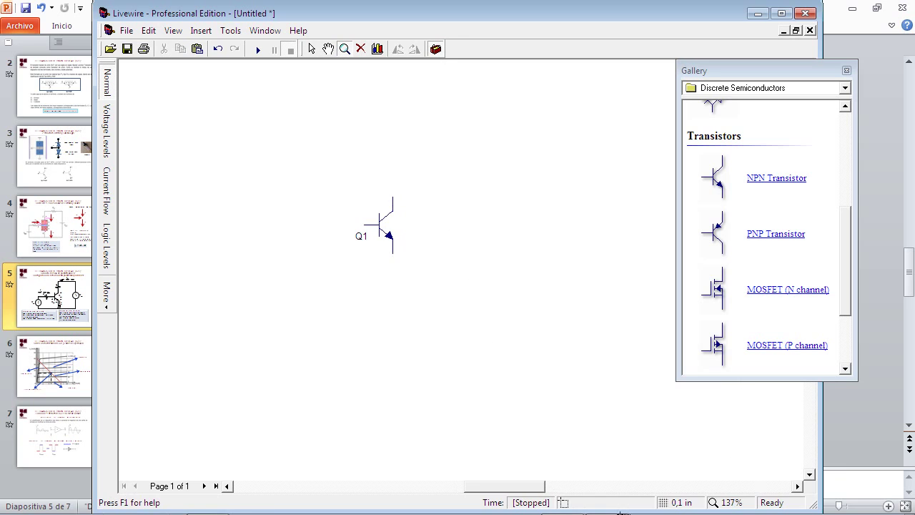
mouse_move(538, 489)
mouse_down()
mouse_move(507, 485)
mouse_move(519, 488)
mouse_up()
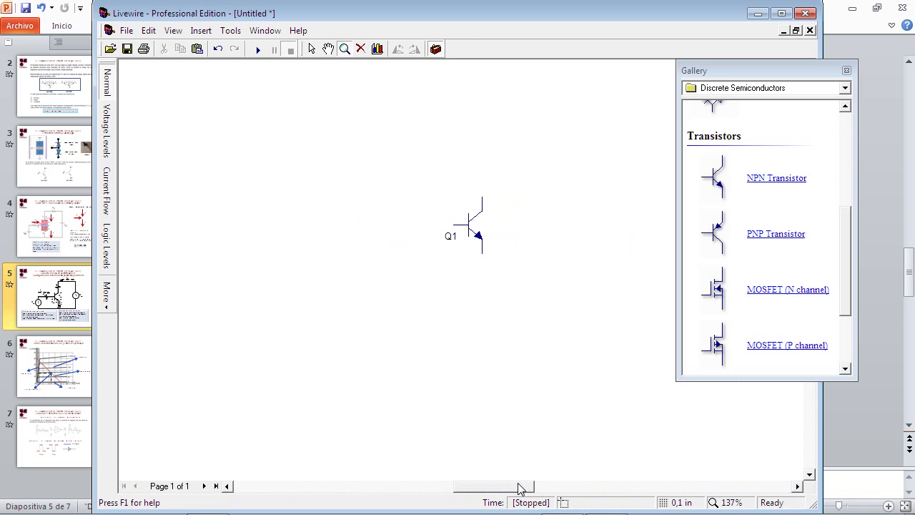
click(312, 48)
drag(792, 78, 808, 74)
click(472, 238)
drag(477, 245, 449, 272)
Place two 1.5V cells from the Power Supplies category, one on each side of transistor Q1
click(860, 85)
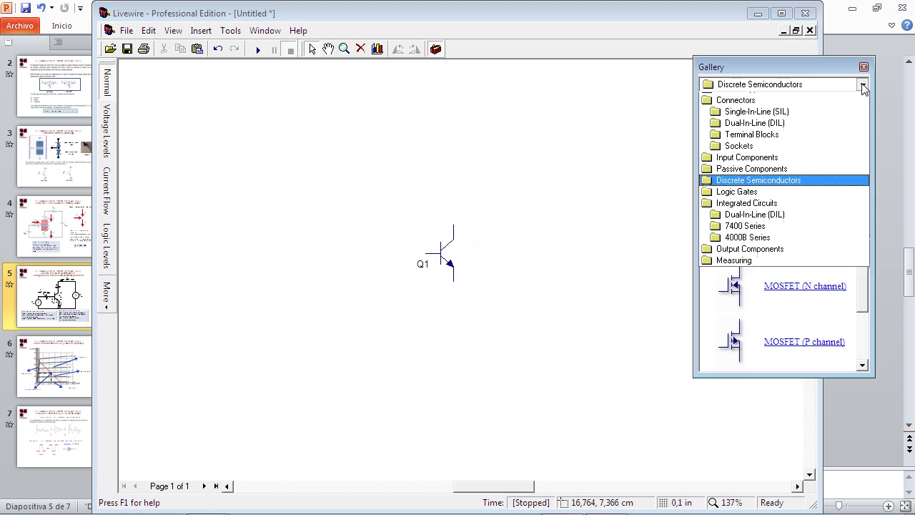
scroll(858, 95, up, 1)
click(857, 96)
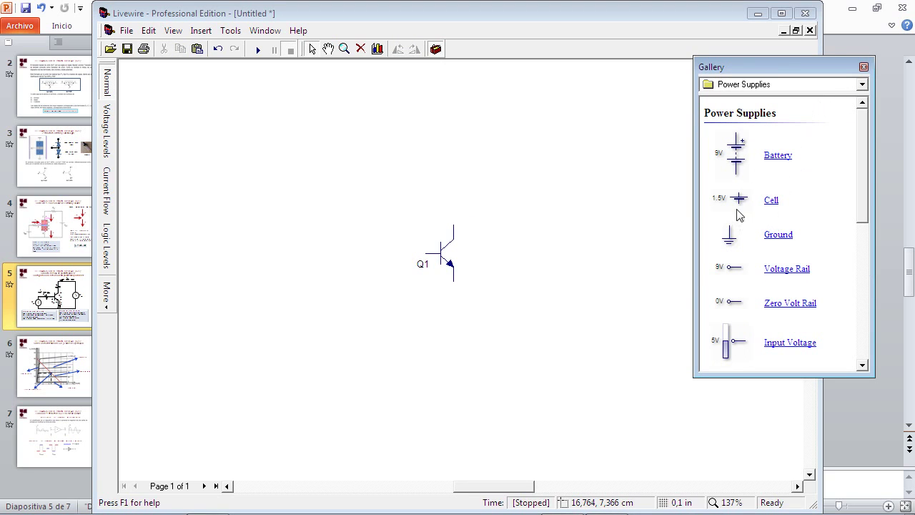
drag(744, 200, 645, 203)
drag(288, 278, 612, 262)
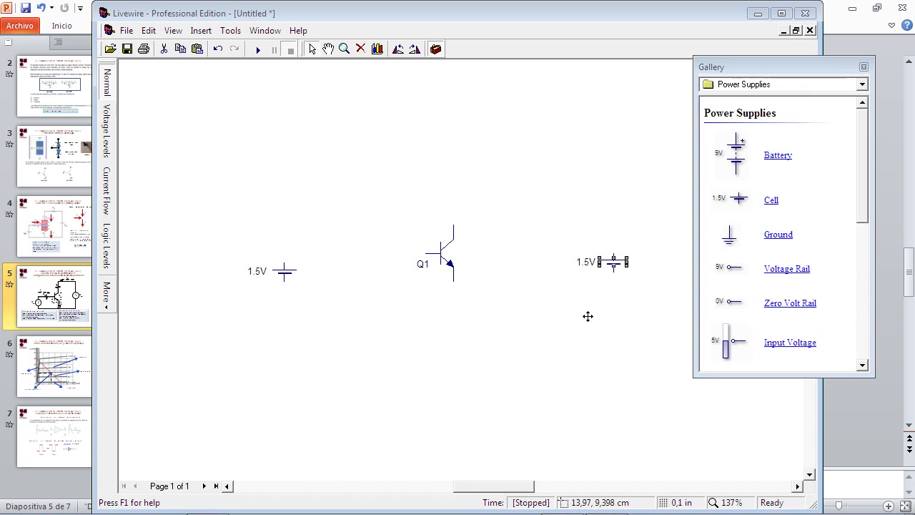
click(590, 323)
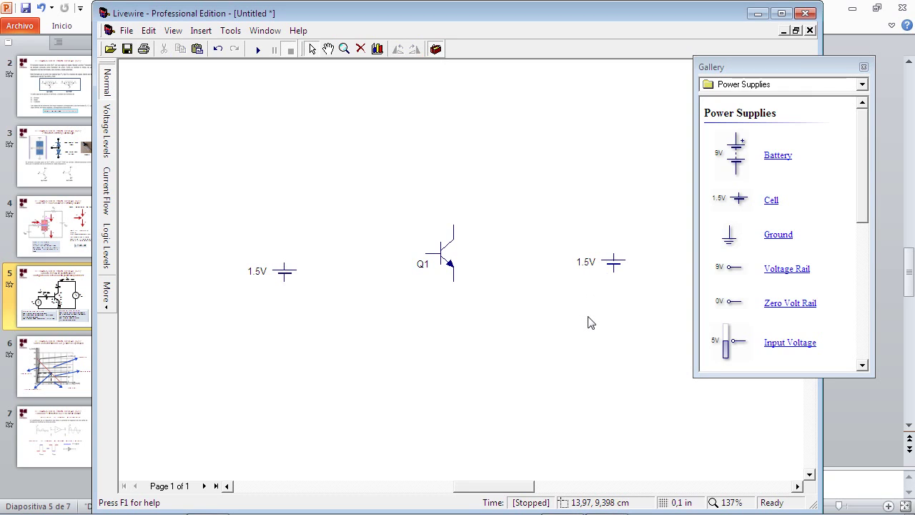
Place two 1K resistors from the Passive Components category, one above and left of Q1, the other above and right
click(863, 85)
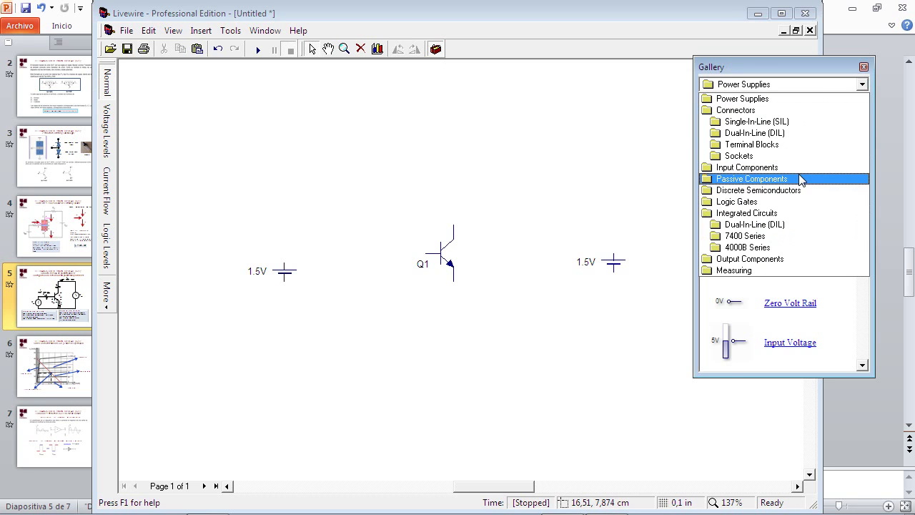
click(801, 180)
drag(857, 162, 860, 142)
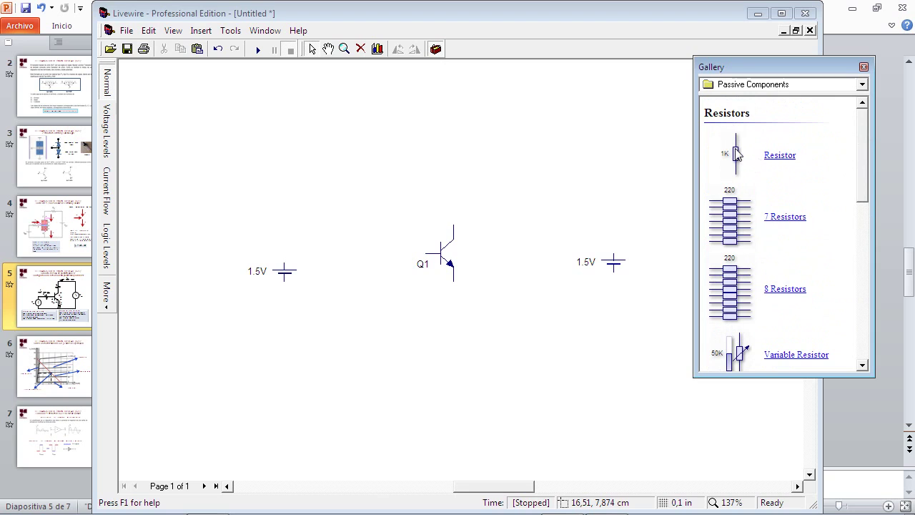
drag(408, 165, 363, 175)
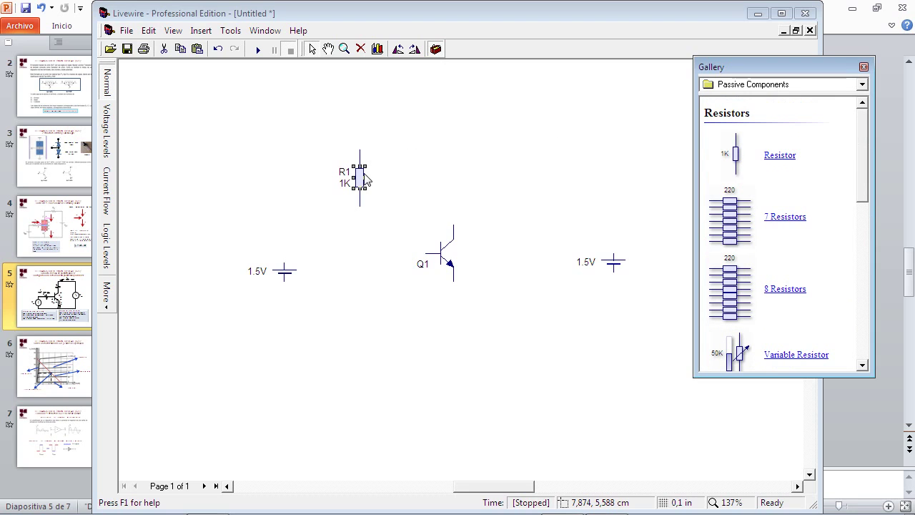
key(ctrl+v)
click(535, 168)
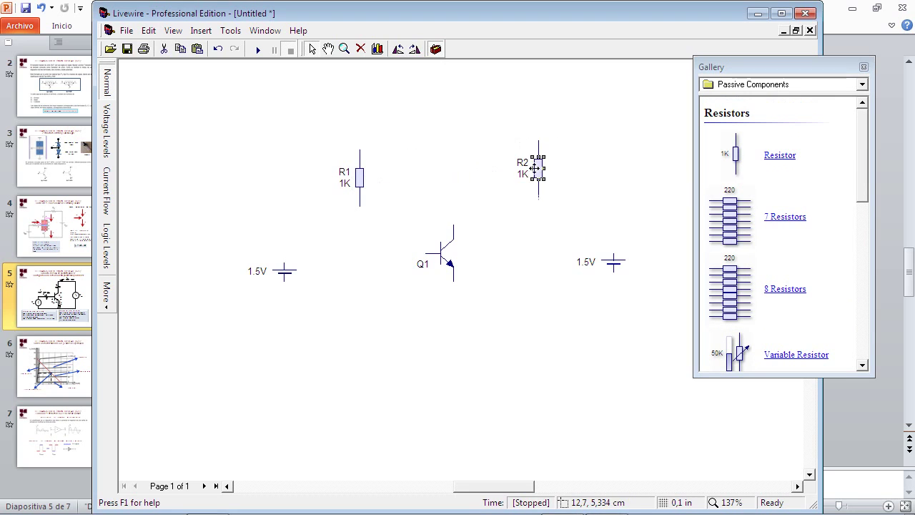
click(425, 171)
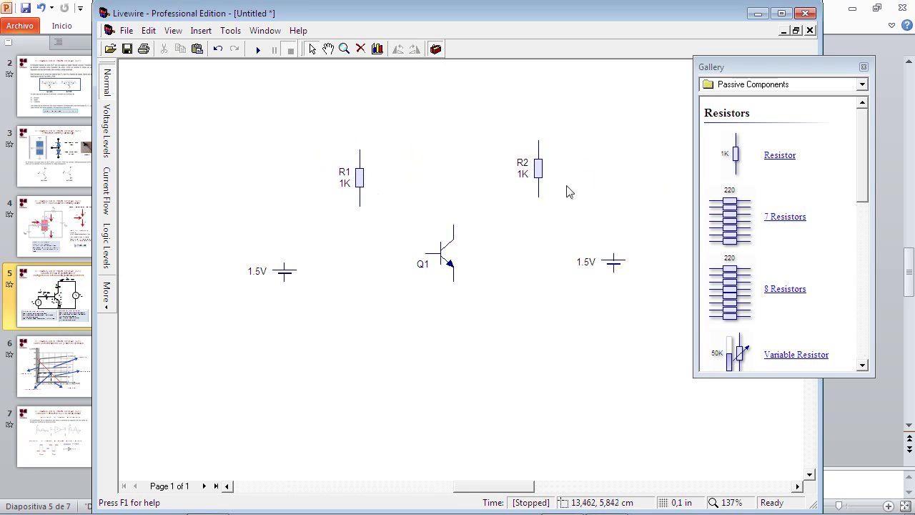
Rotate resistors R1 and R2 to the left so both lie horizontally
click(359, 179)
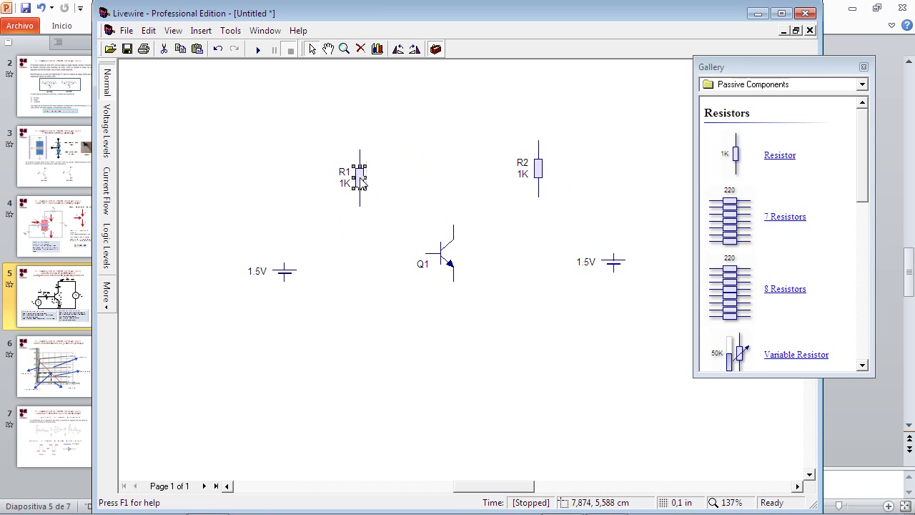
right_click(361, 183)
mouse_move(389, 315)
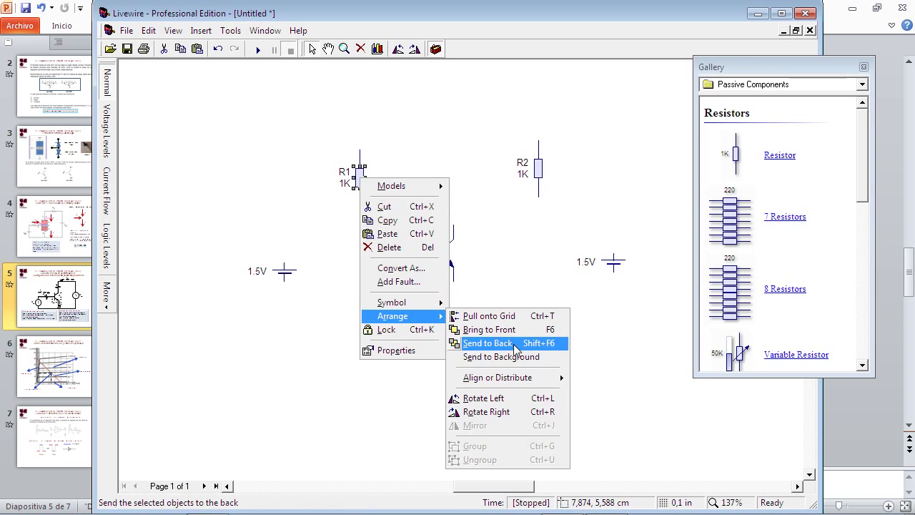
click(483, 399)
right_click(546, 184)
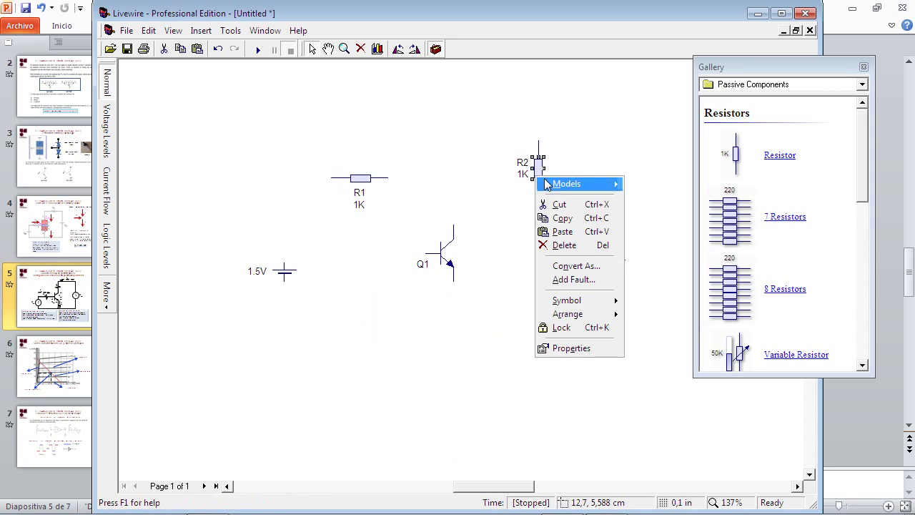
mouse_move(600, 321)
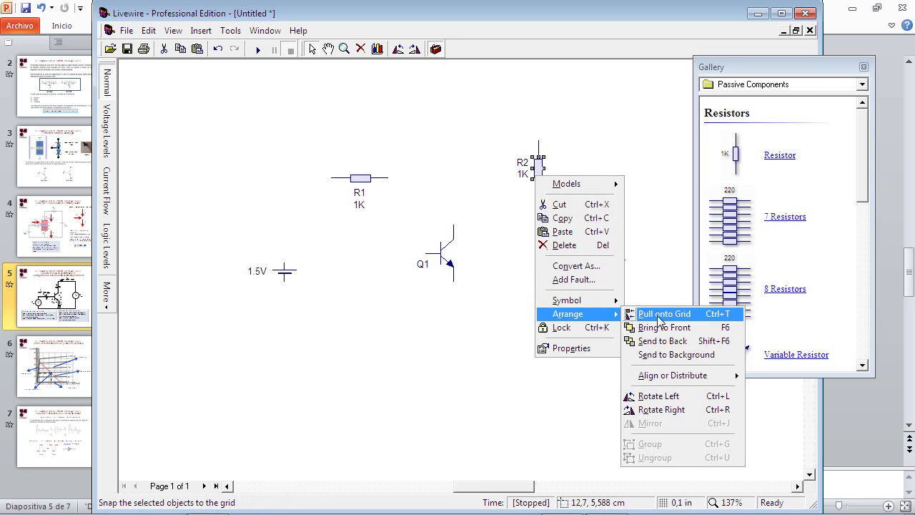
click(672, 392)
Move R1 level with Q1's base and move the left cell lower and further left of R1
drag(355, 184, 336, 258)
drag(284, 272, 256, 310)
click(303, 254)
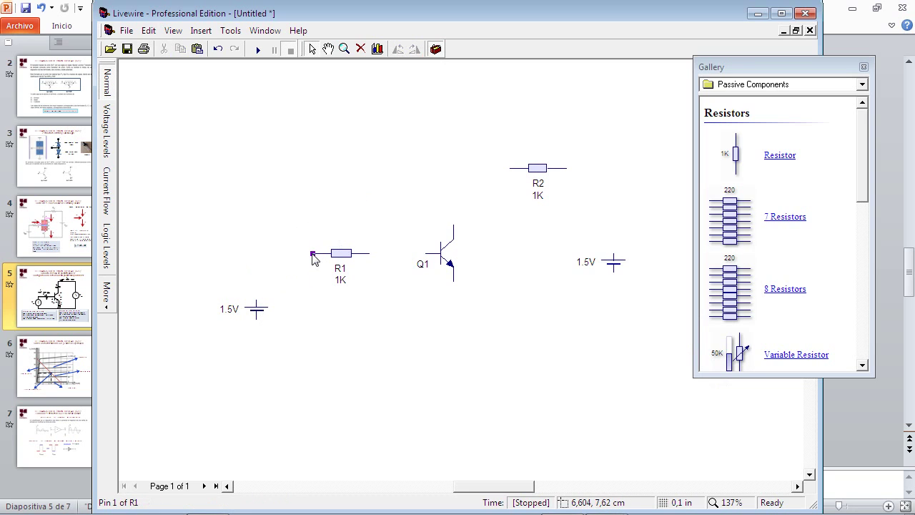
Wire R1 between the left cell's upper terminal and Q1's base, and R2 between Q1's collector and the right cell's upper terminal
mouse_move(313, 254)
mouse_down()
mouse_move(276, 261)
mouse_move(256, 296)
mouse_up()
drag(367, 253, 426, 253)
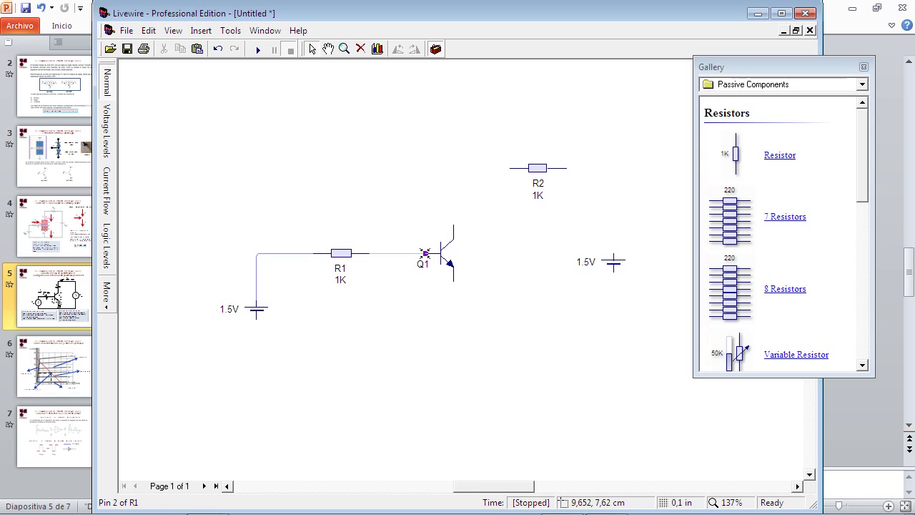
drag(425, 253, 425, 253)
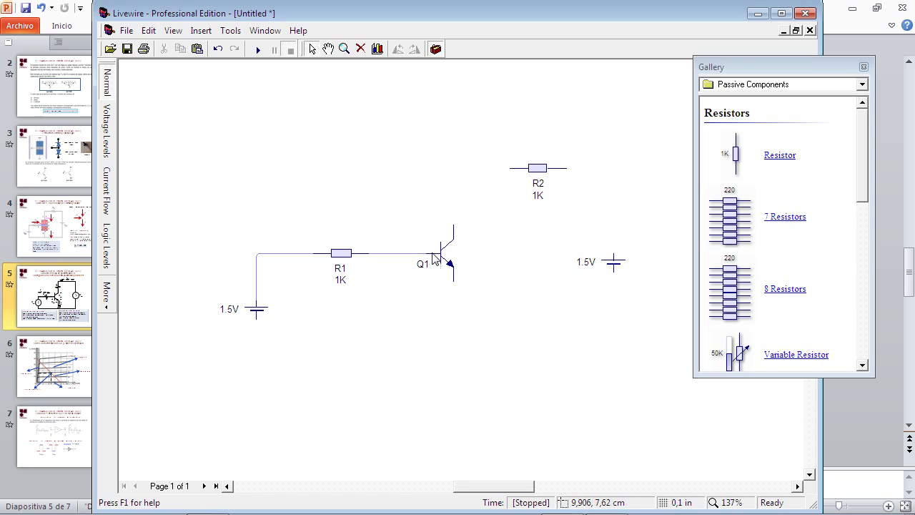
drag(509, 168, 456, 227)
drag(571, 168, 614, 253)
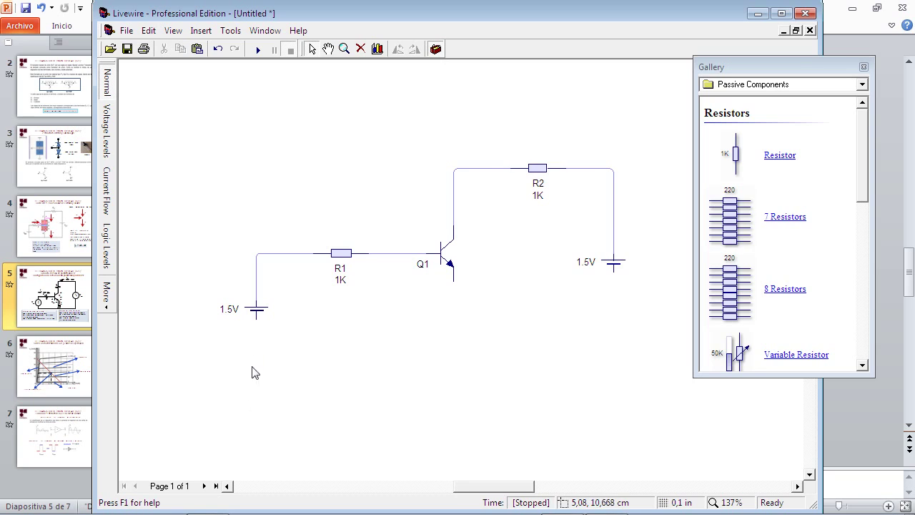
Wire the lower terminals of both cells to Q1's emitter, joining them at a junction below the transistor
mouse_move(257, 320)
mouse_down()
mouse_move(254, 345)
mouse_move(276, 383)
mouse_move(441, 384)
mouse_move(454, 366)
mouse_move(450, 390)
mouse_move(456, 377)
mouse_up()
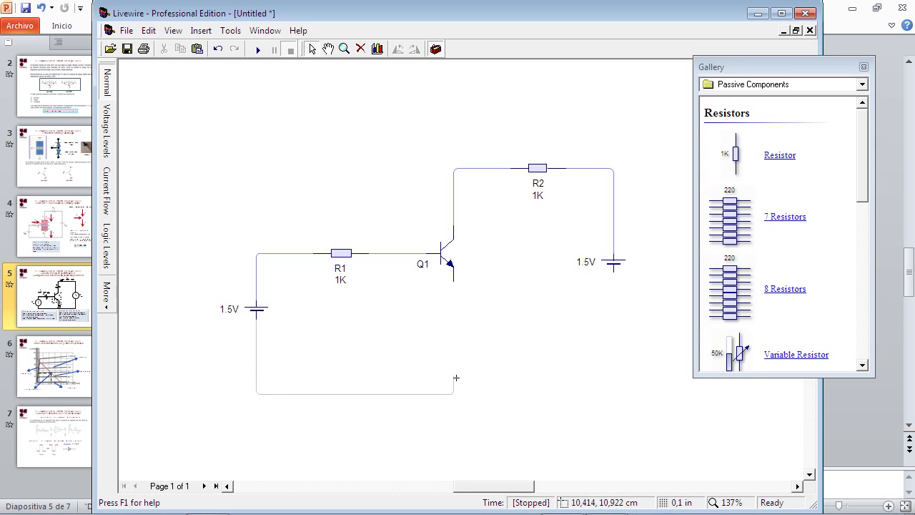
drag(456, 319, 453, 279)
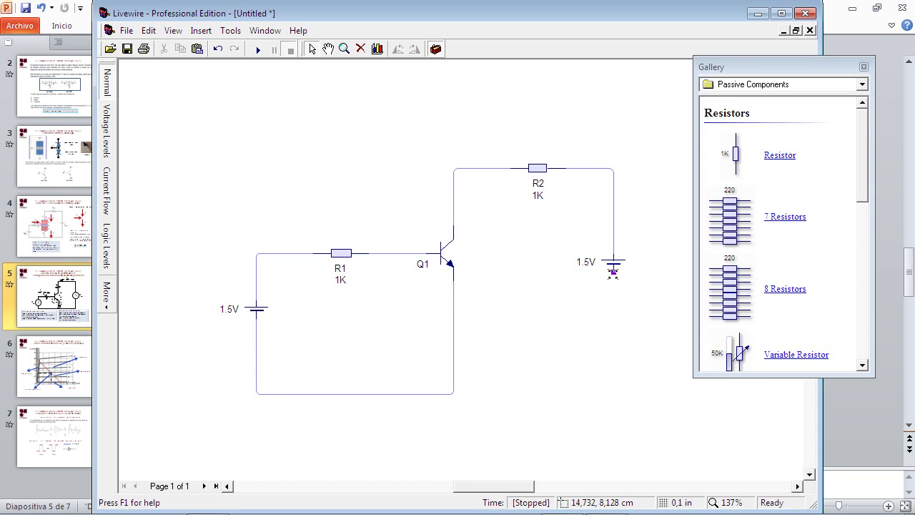
drag(611, 340, 616, 371)
drag(573, 392, 502, 391)
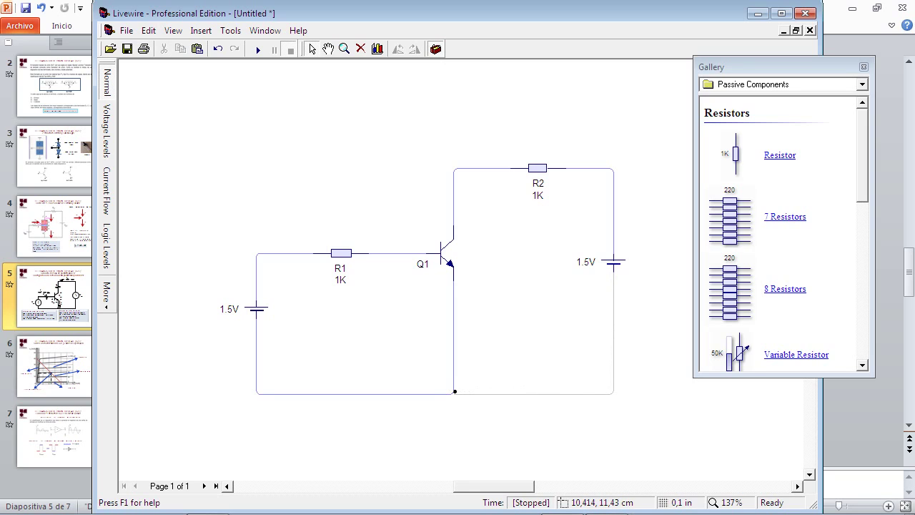
drag(455, 391, 454, 393)
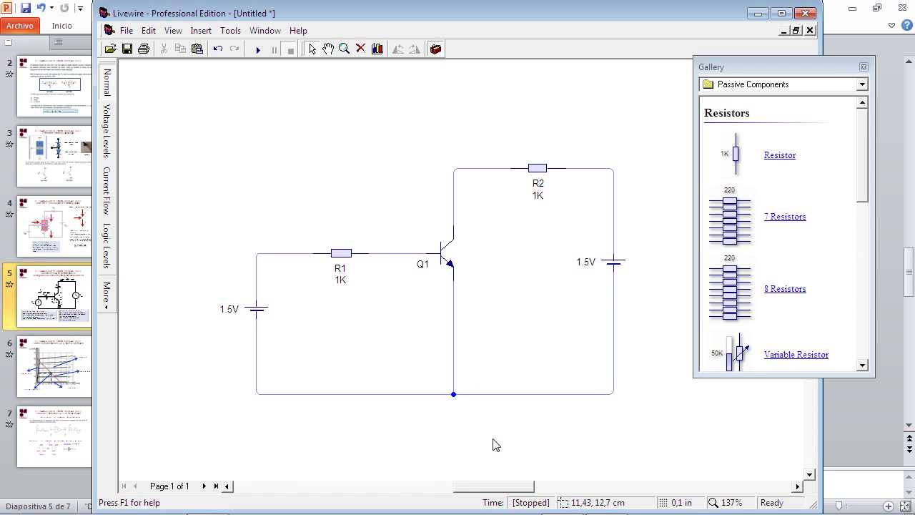
Set the left cell's value to 5 V and the right cell's value to 15 V
double_click(231, 316)
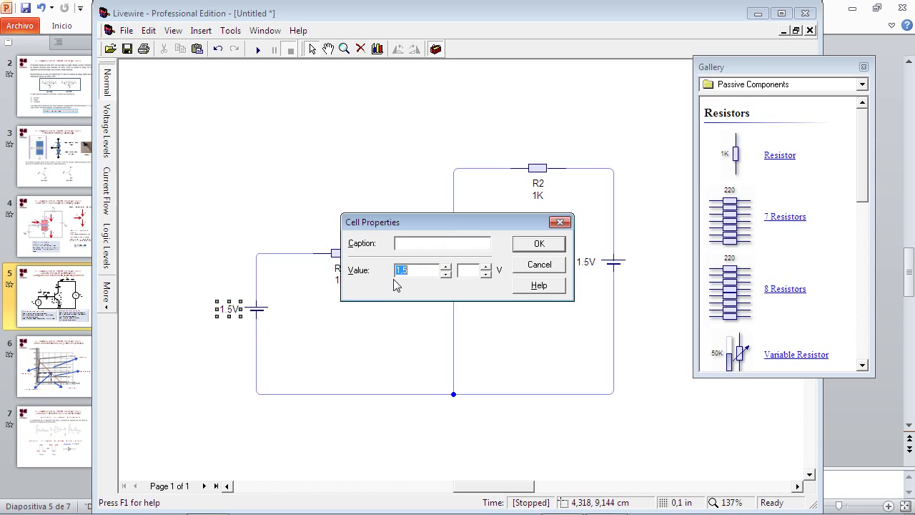
click(546, 248)
click(592, 262)
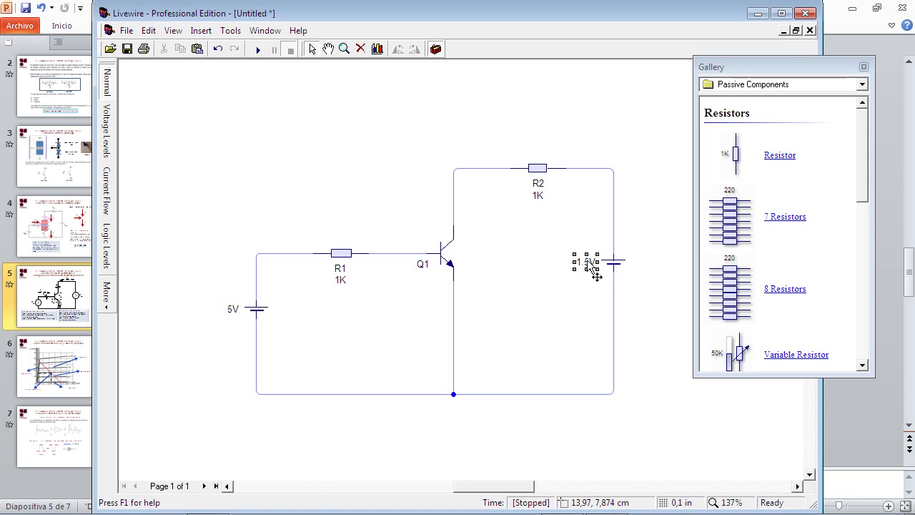
double_click(588, 261)
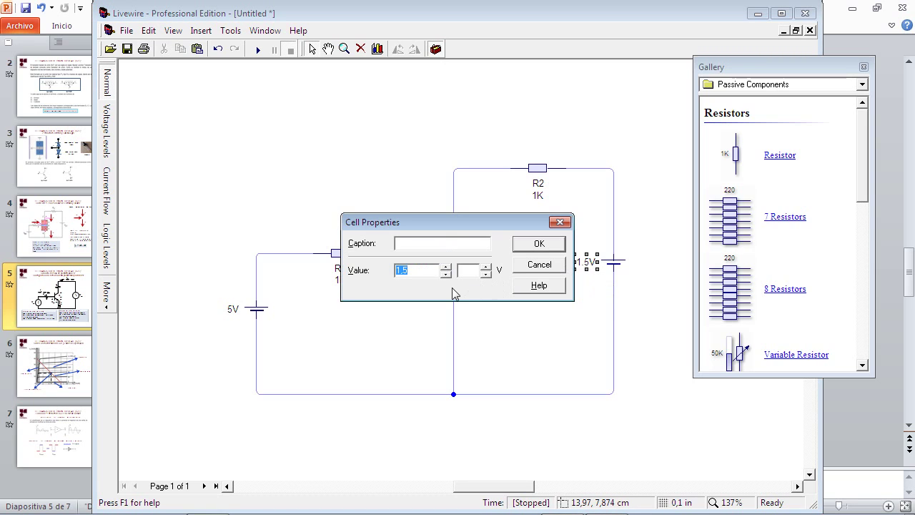
text(15)
click(547, 246)
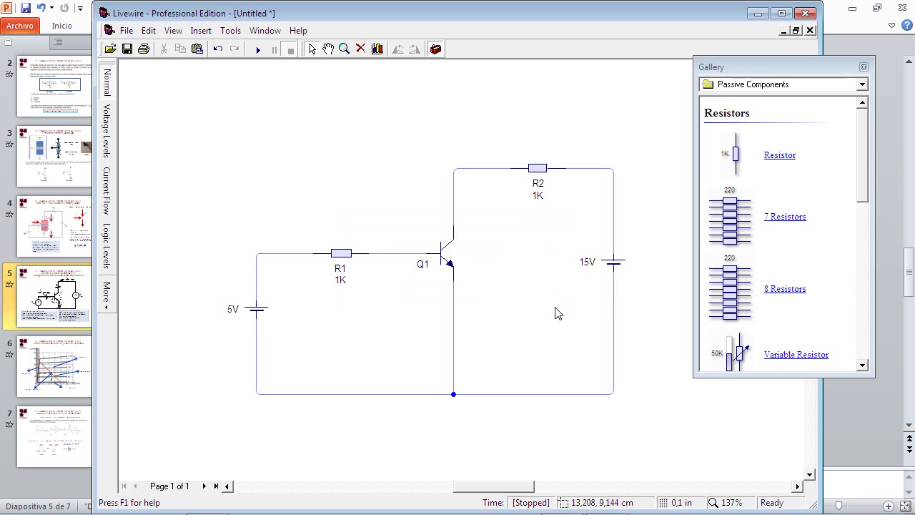
Set the value of resistor R1 to 250 K
double_click(346, 286)
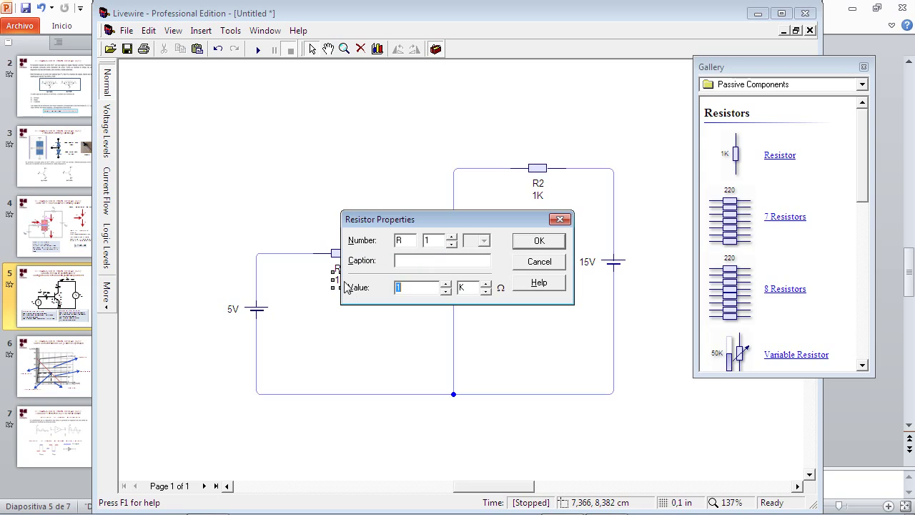
text(250)
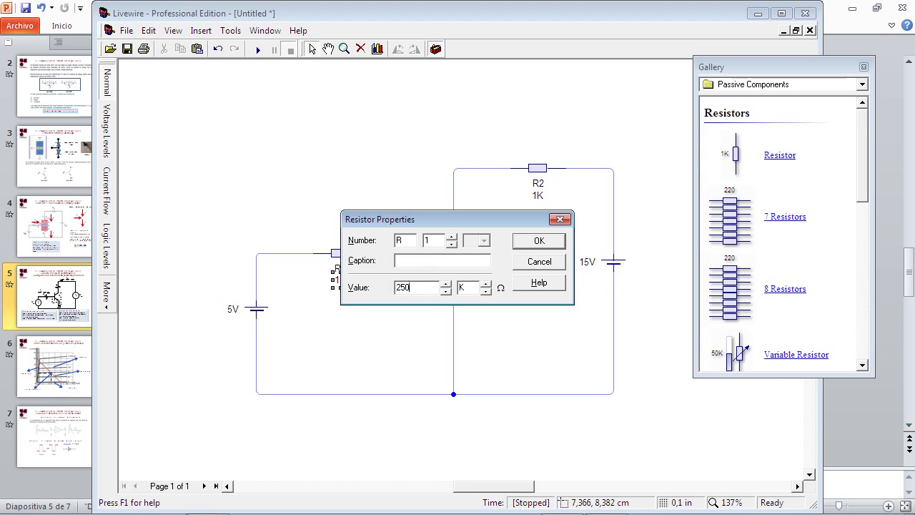
click(552, 244)
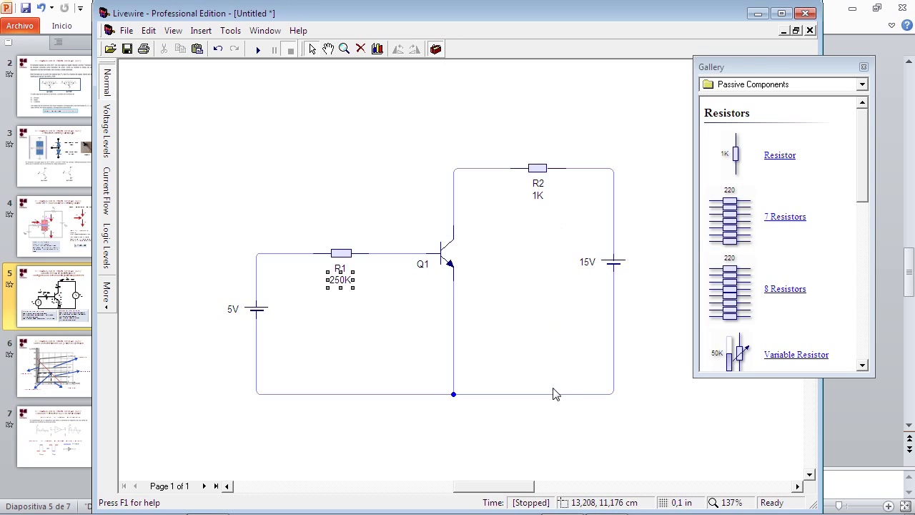
click(372, 188)
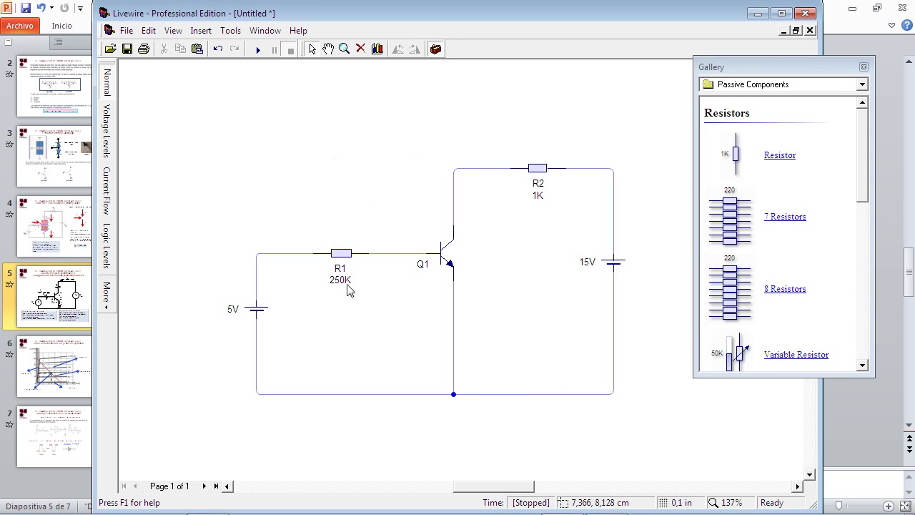
Add a text label reading VBB and place it just below the 5V value of the left cell
click(201, 30)
click(218, 47)
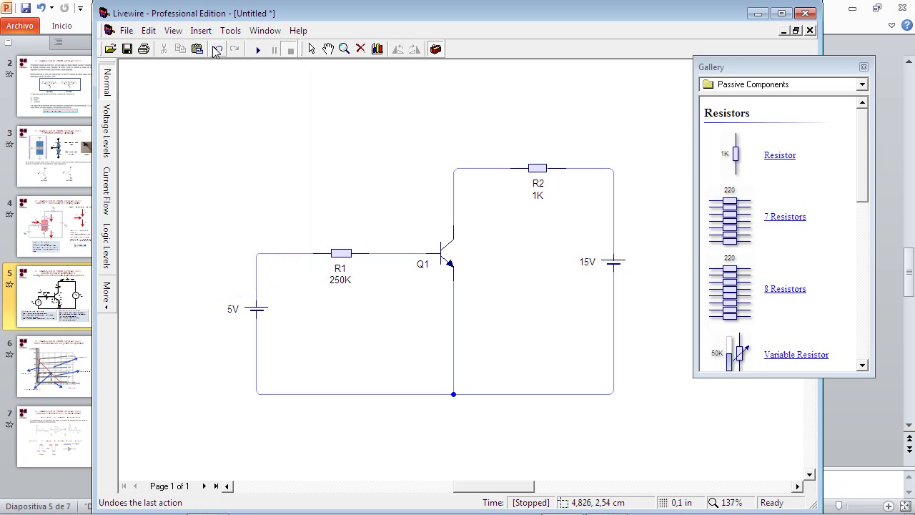
drag(217, 184, 279, 224)
click(240, 207)
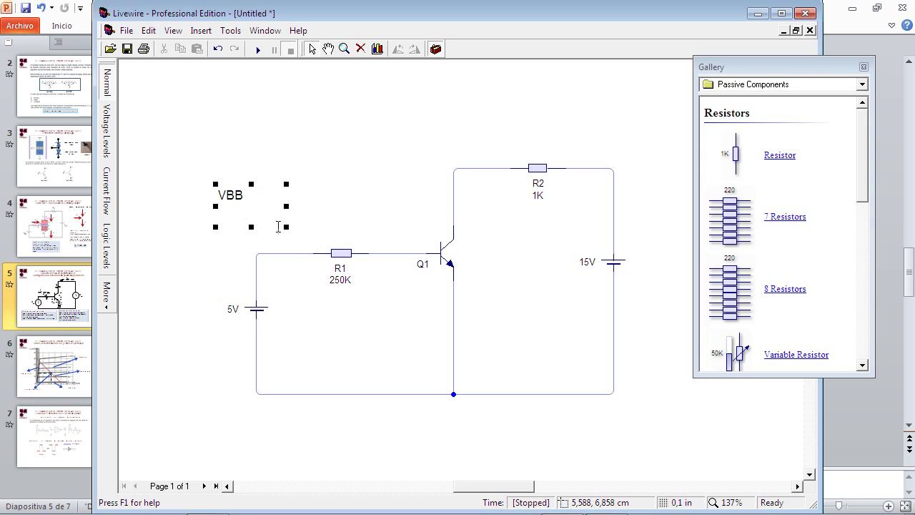
drag(286, 228, 249, 325)
click(284, 191)
click(249, 195)
click(198, 229)
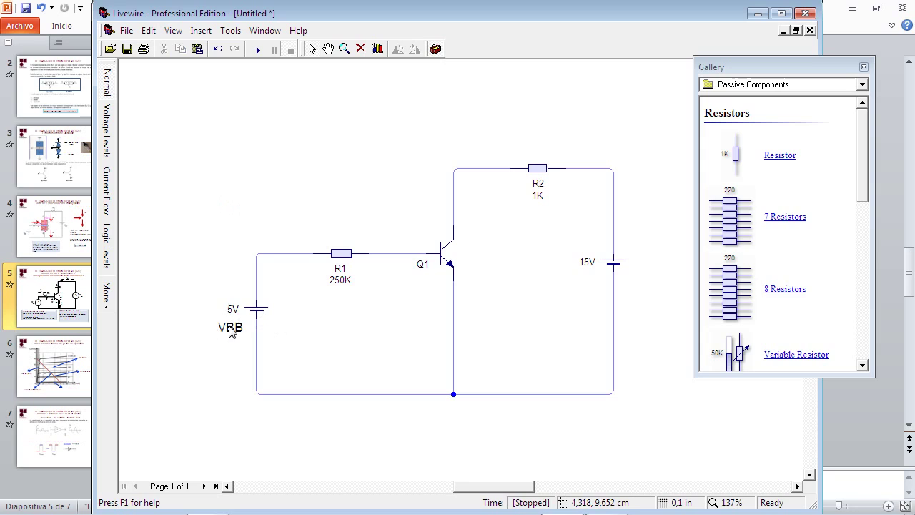
Place a copy of the VBB label above the right side of the 15V cell and try to change its text to VCC
click(231, 329)
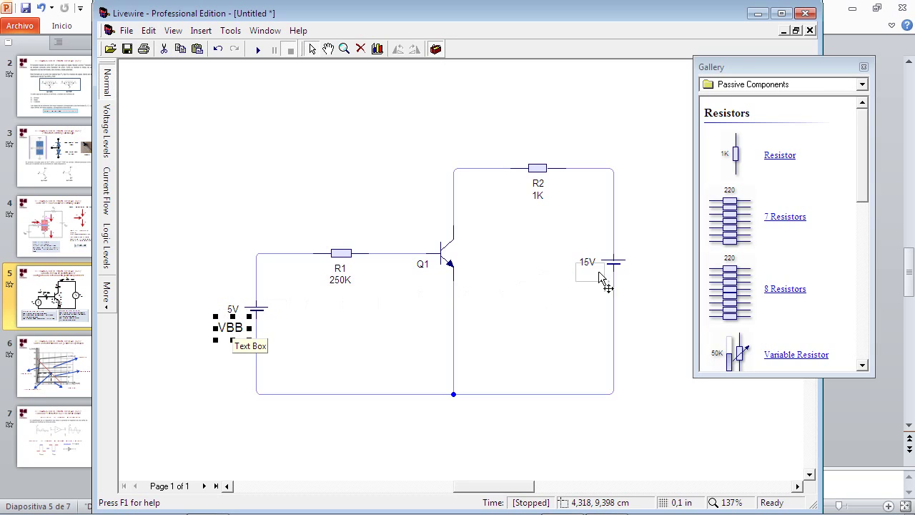
drag(630, 242, 636, 241)
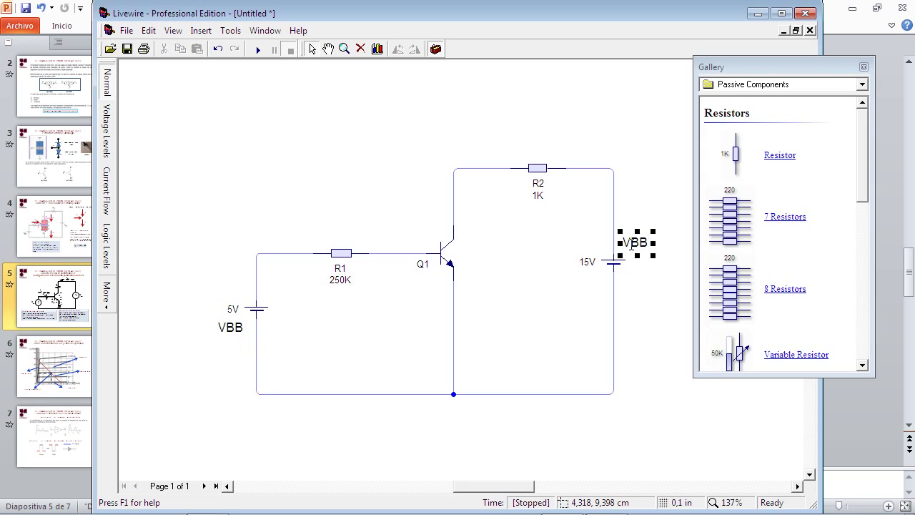
double_click(631, 246)
text(C)
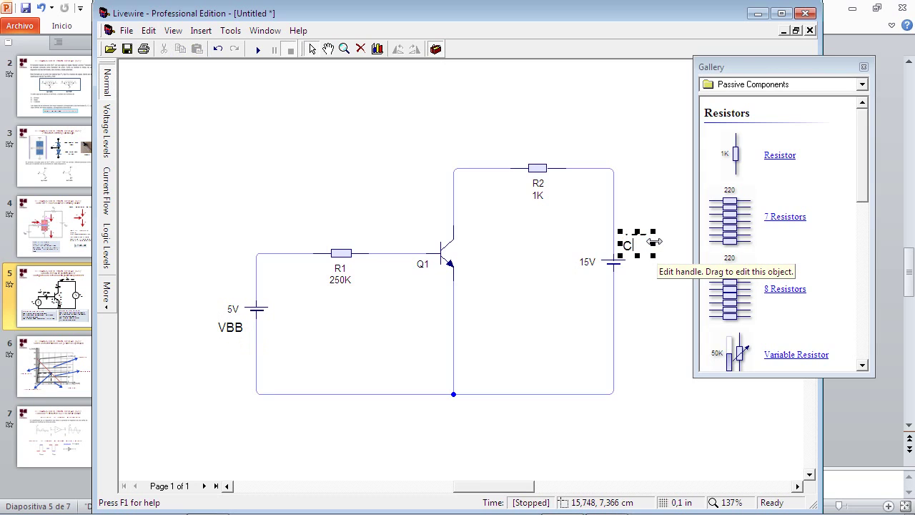
key(ctrl+z)
text(VCC)
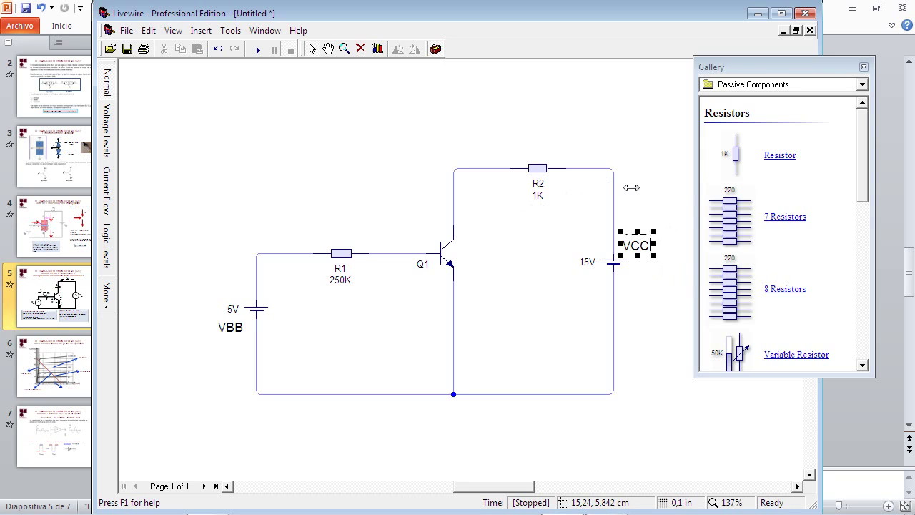
key(Escape)
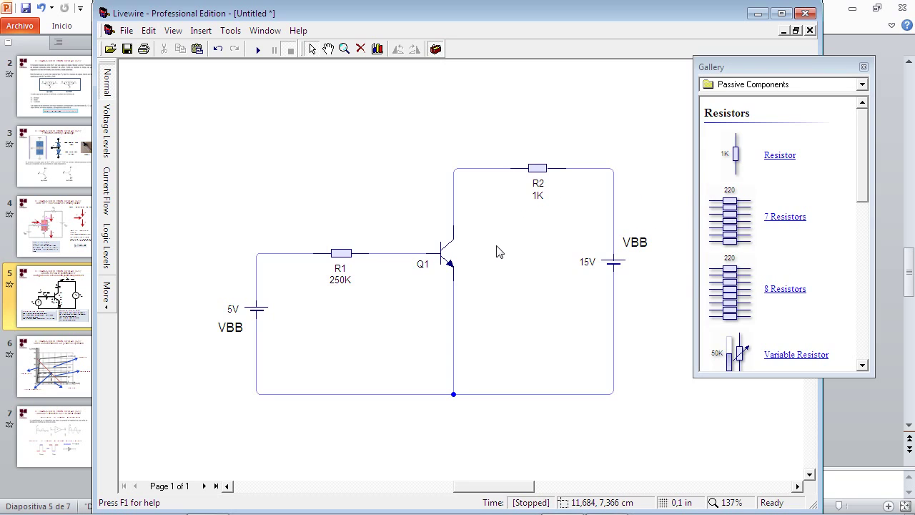
Place another copy of the label just to the right of transistor Q1 and change its text to VCE
click(474, 251)
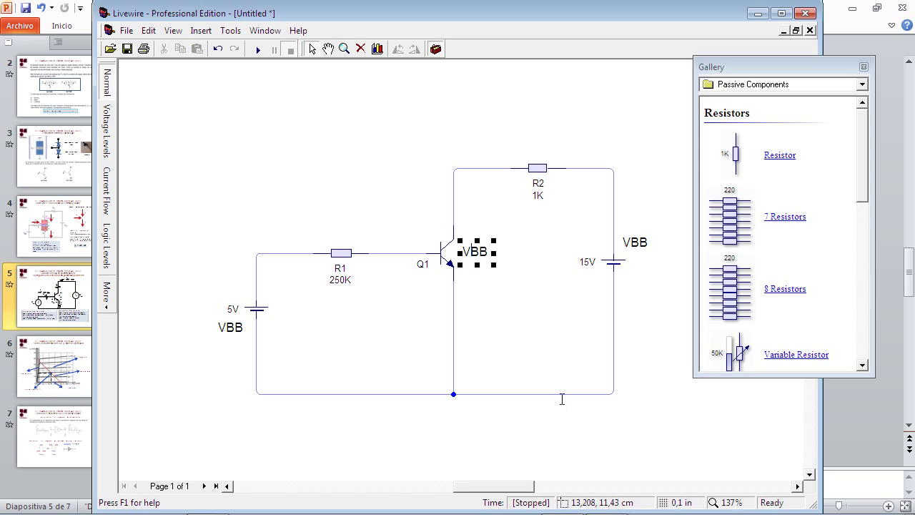
text(E)
click(545, 280)
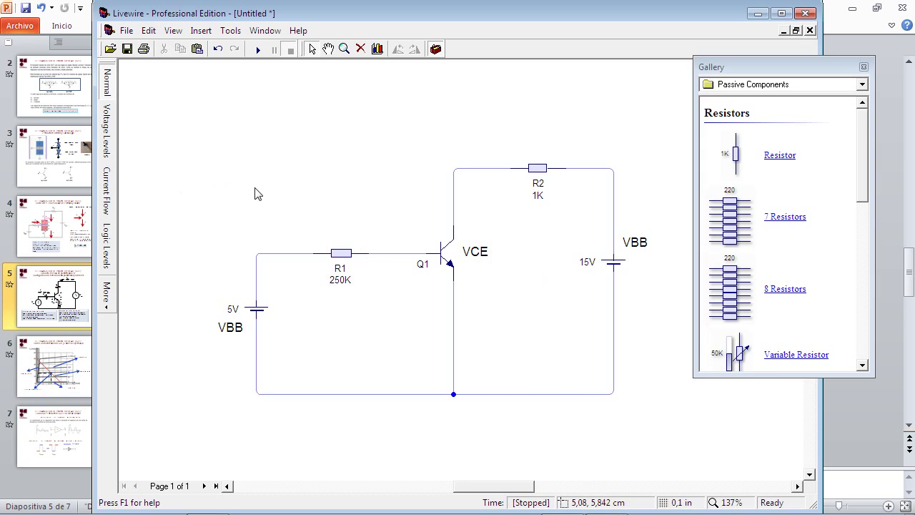
Paste another label copy above the wire to the left of R1 and change its text to IB
key(ctrl+v)
click(291, 224)
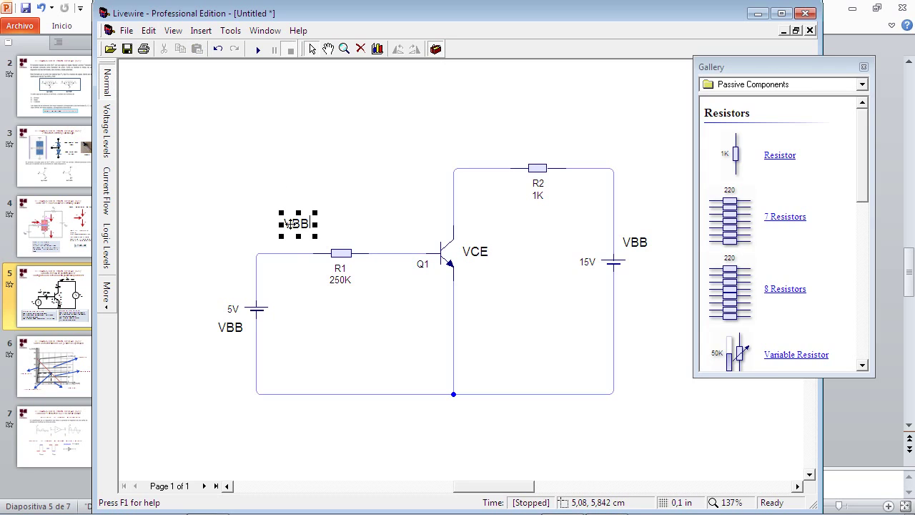
double_click(286, 223)
text(IB)
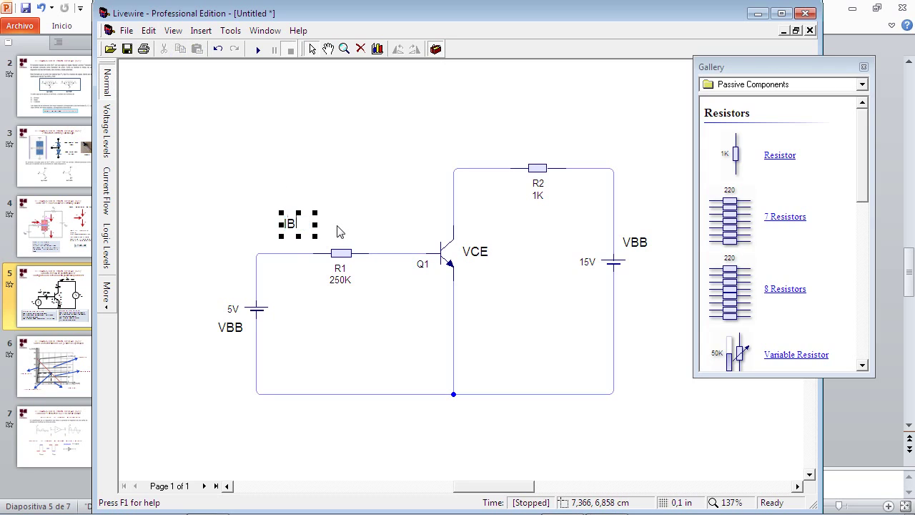
click(476, 198)
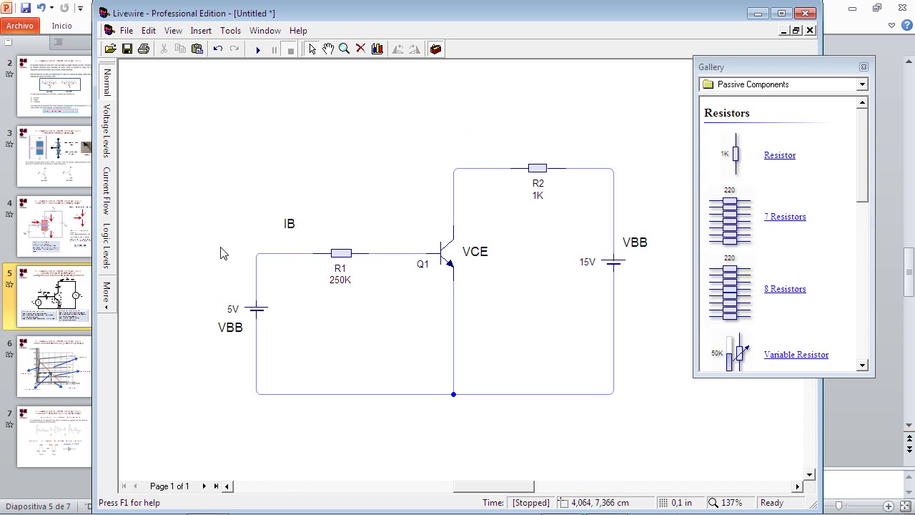
Paste another label copy above the wire to the right of R2 and change its text to IC
right_click(564, 129)
click(592, 150)
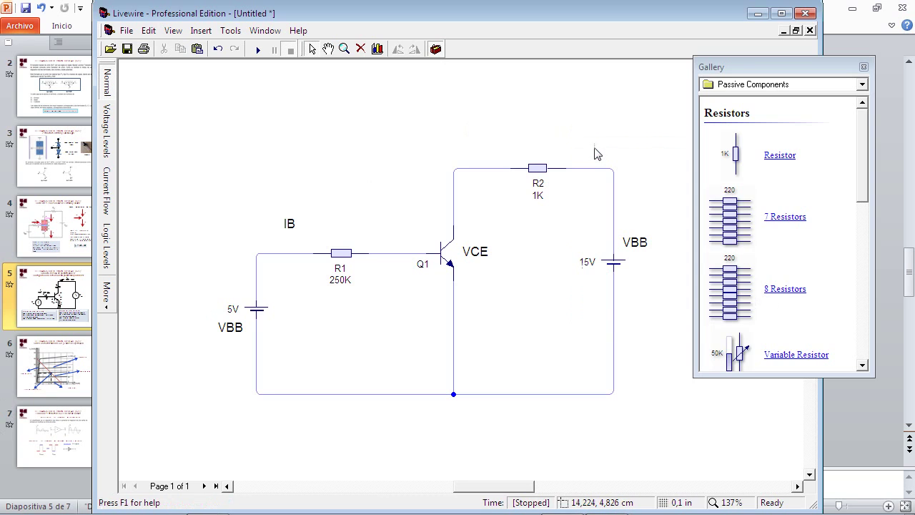
click(594, 144)
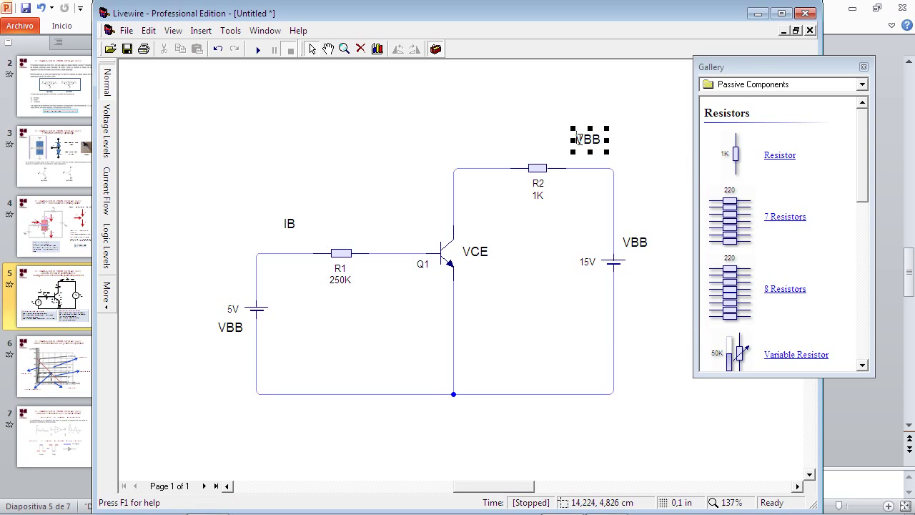
double_click(579, 138)
text(IC)
click(647, 138)
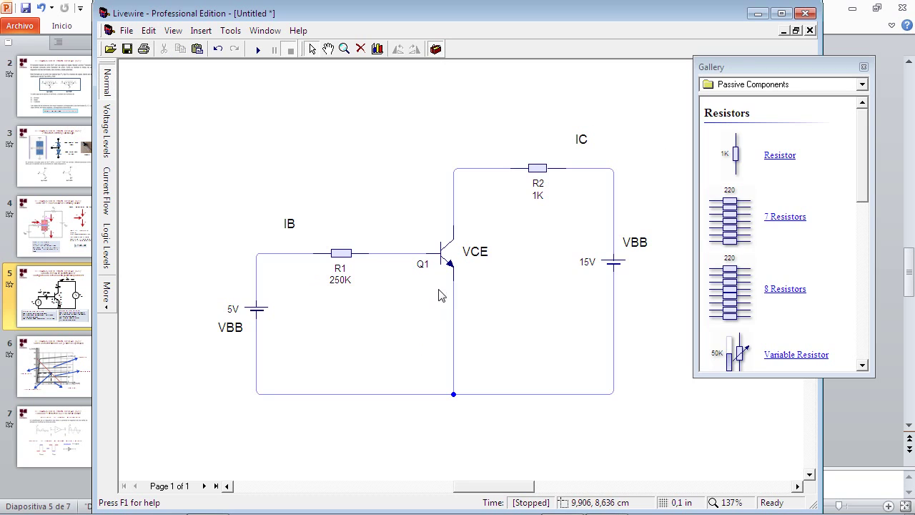
click(482, 247)
right_click(483, 242)
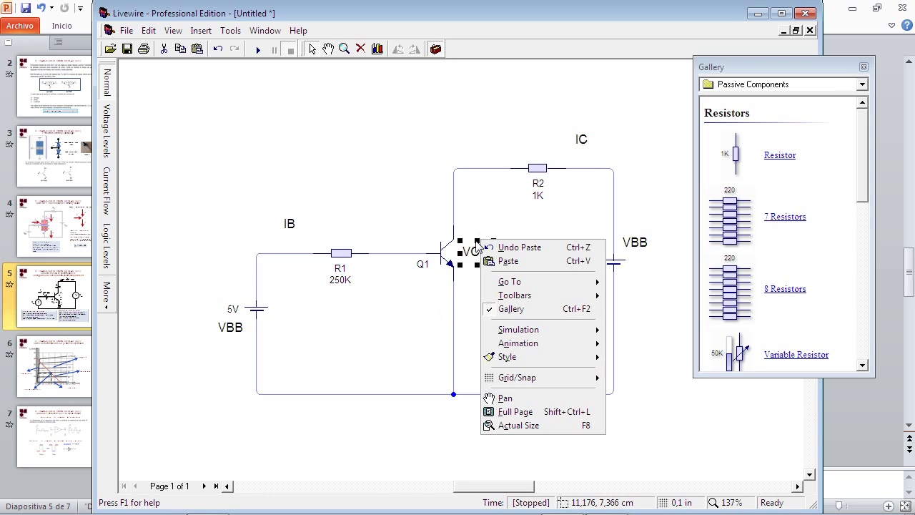
click(409, 315)
Paste another label copy, change its text to VBE and move it just below the Q1 designator
key(ctrl+v)
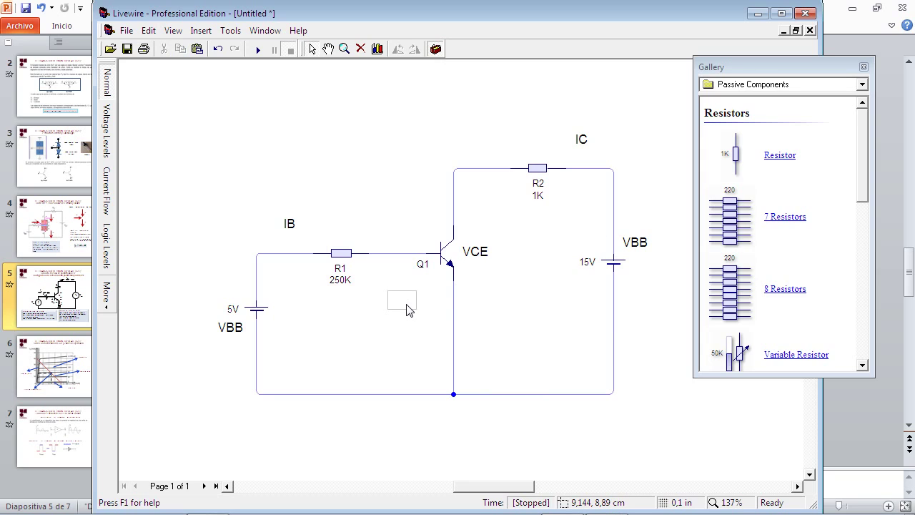
click(405, 303)
drag(414, 304, 405, 303)
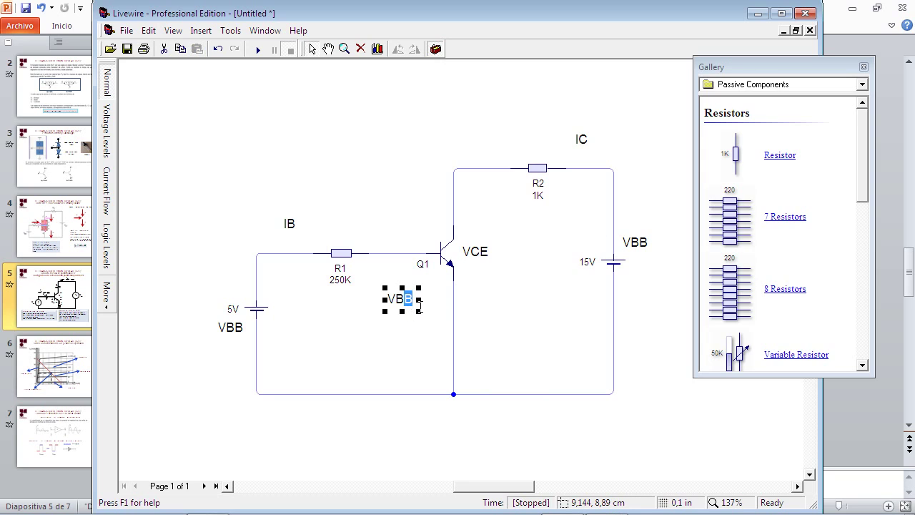
text(E)
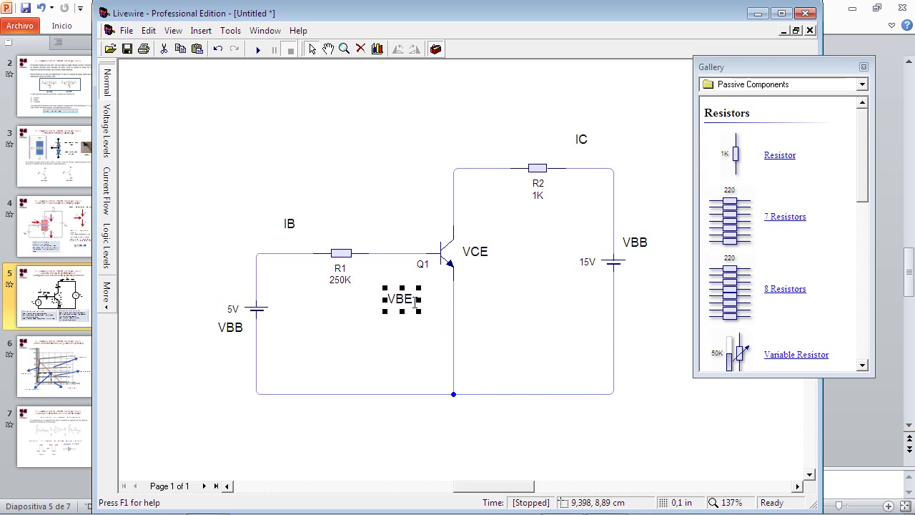
drag(418, 300, 422, 263)
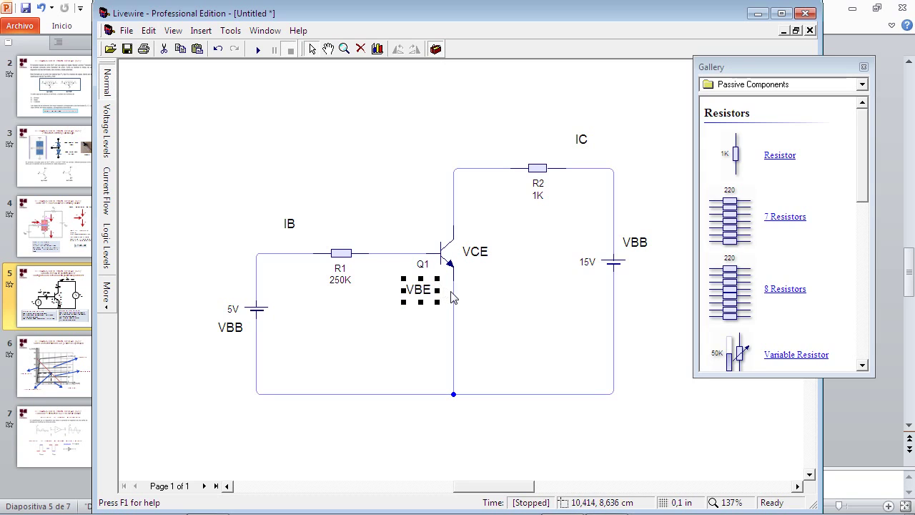
click(428, 218)
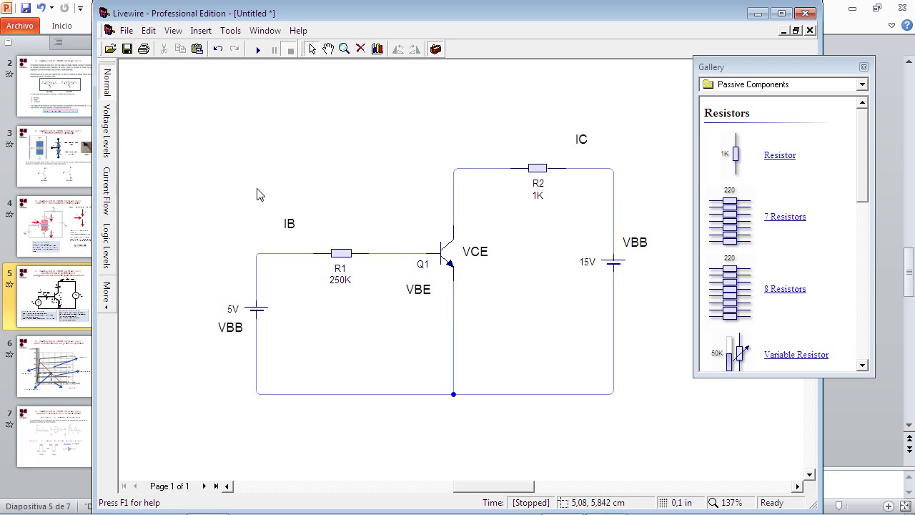
Switch to the PowerPoint slide with the common-emitter circuit and bring up the options for inserting shapes
mouse_move(288, 493)
click(208, 502)
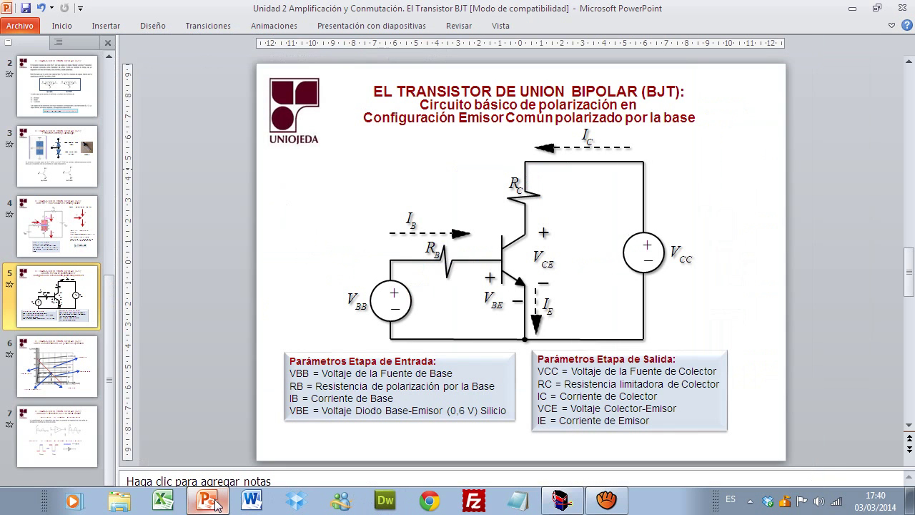
click(438, 236)
click(377, 71)
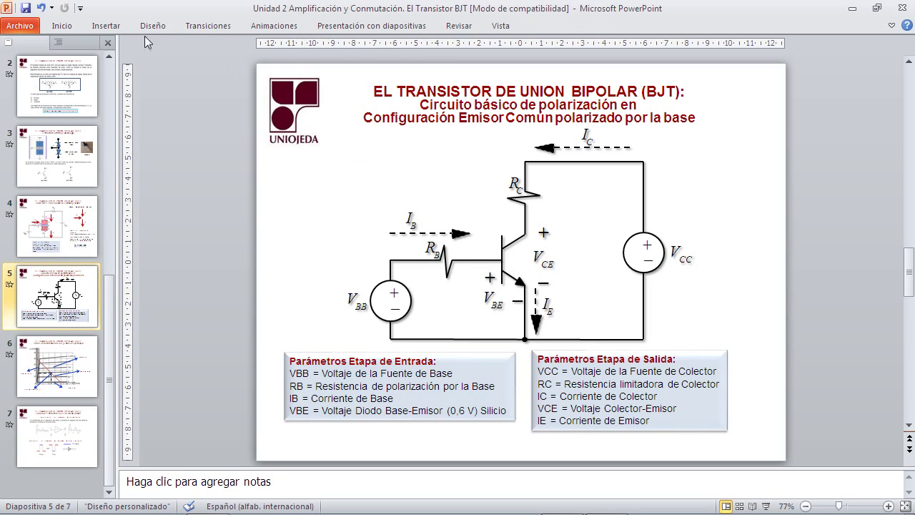
click(108, 30)
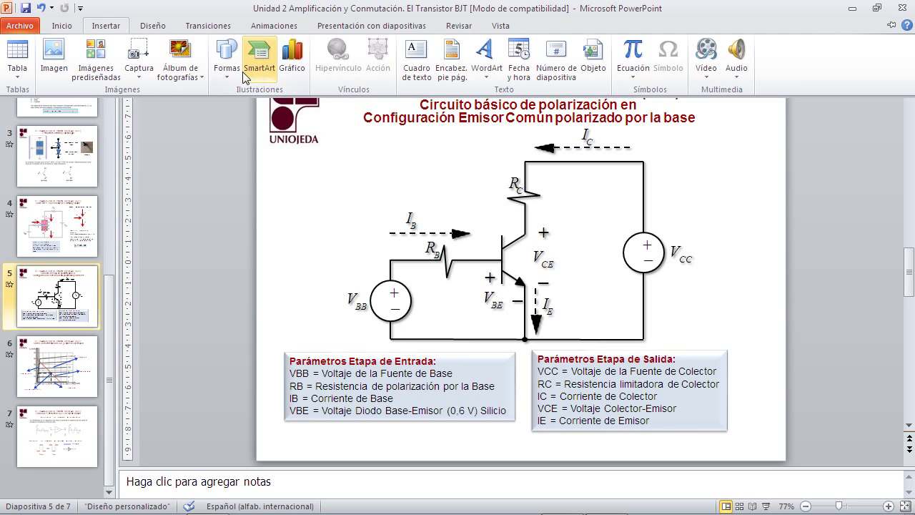
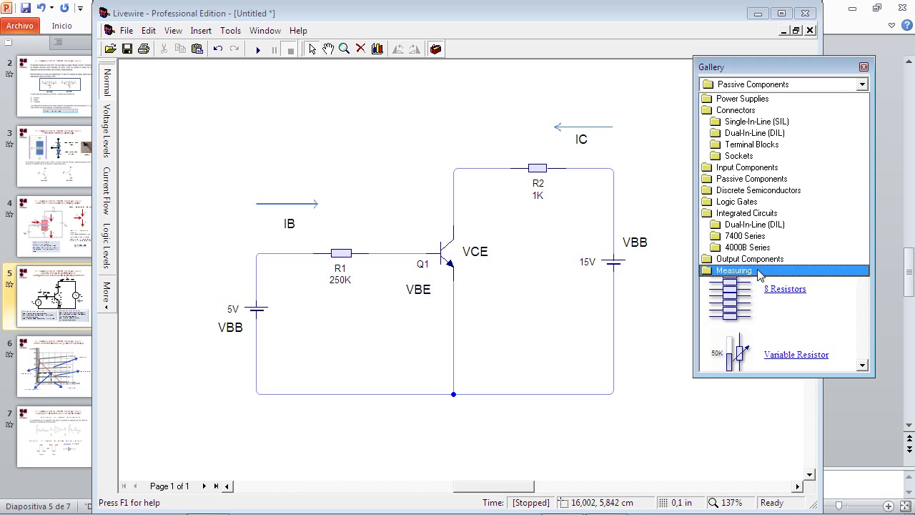
From the Measuring components, place an ammeter right of the collector loop, another left of the base loop, and a voltmeter right of Q1
click(759, 270)
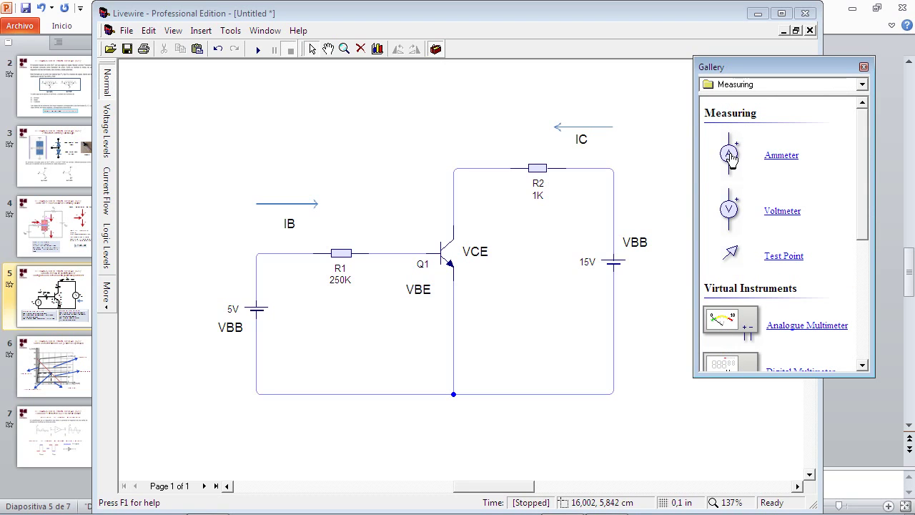
drag(732, 156, 646, 183)
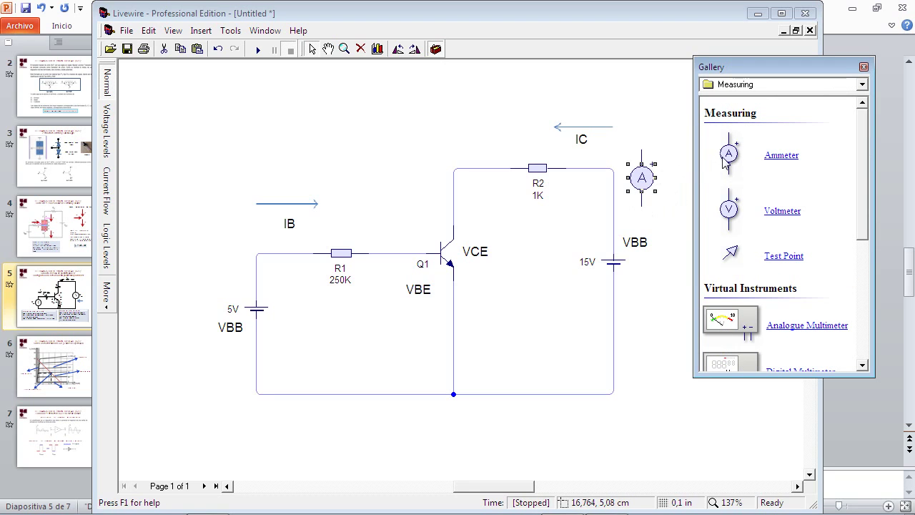
drag(729, 155, 203, 252)
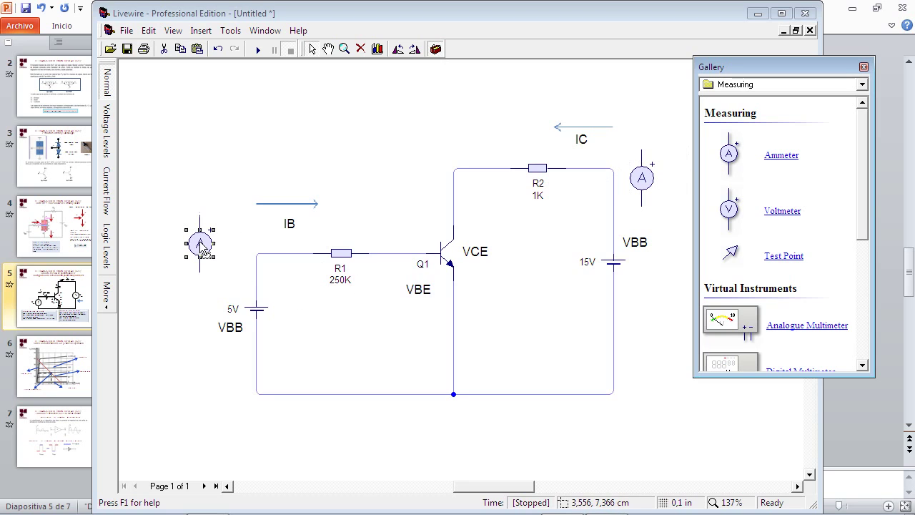
drag(732, 212, 528, 275)
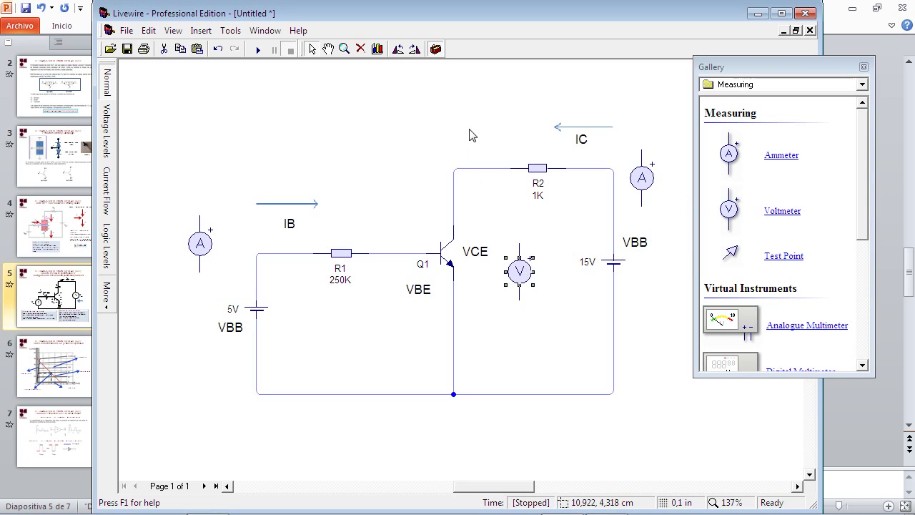
click(470, 135)
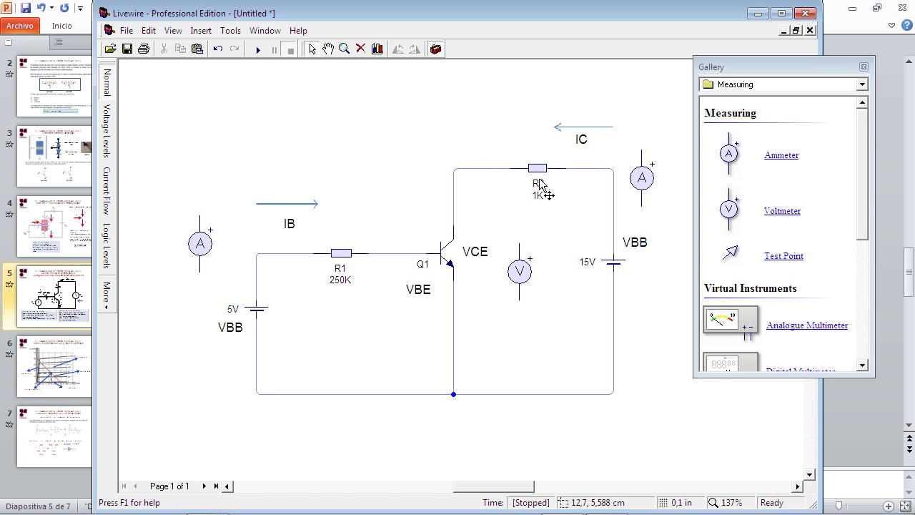
Shift R2 slightly left along its wire and lower the 15V cell on the right branch
drag(542, 175, 523, 180)
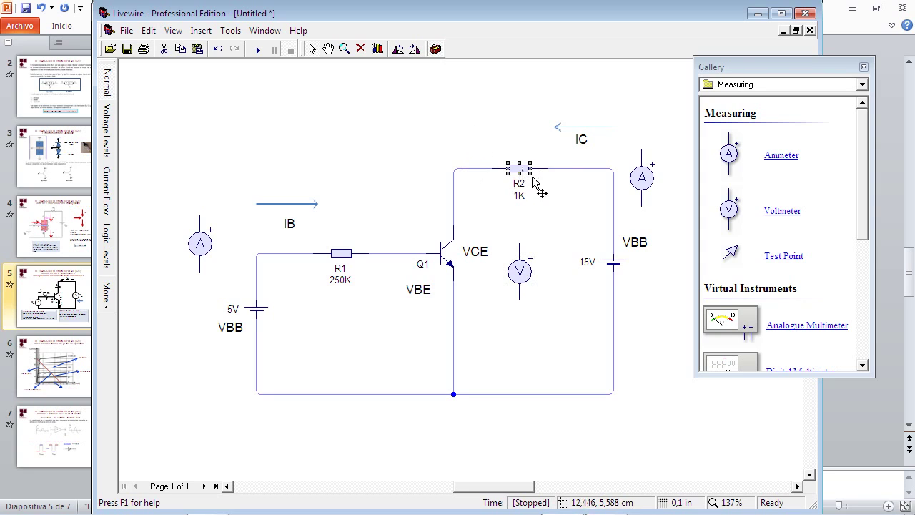
click(615, 265)
drag(615, 265, 615, 292)
click(630, 271)
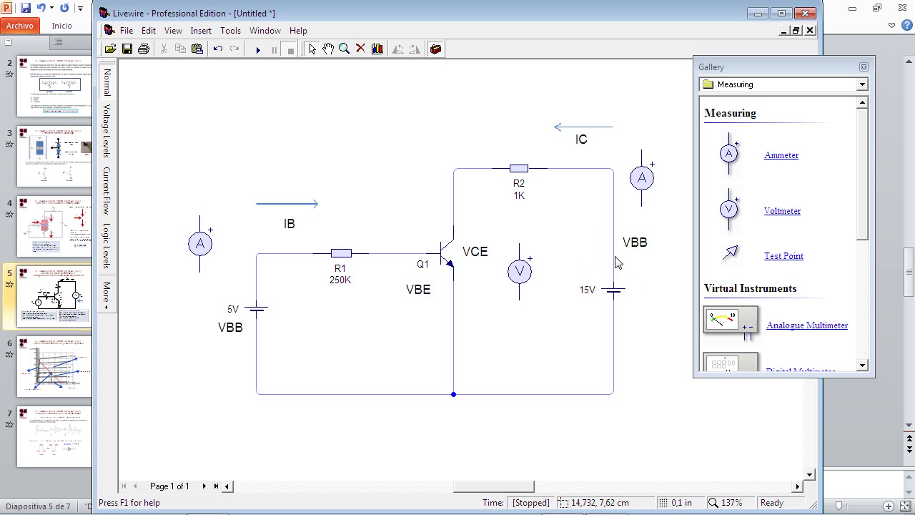
Remove the wire between R2 and the 15V cell, move the right ammeter toward that gap and rotate it left twice
drag(642, 179, 606, 208)
right_click(605, 208)
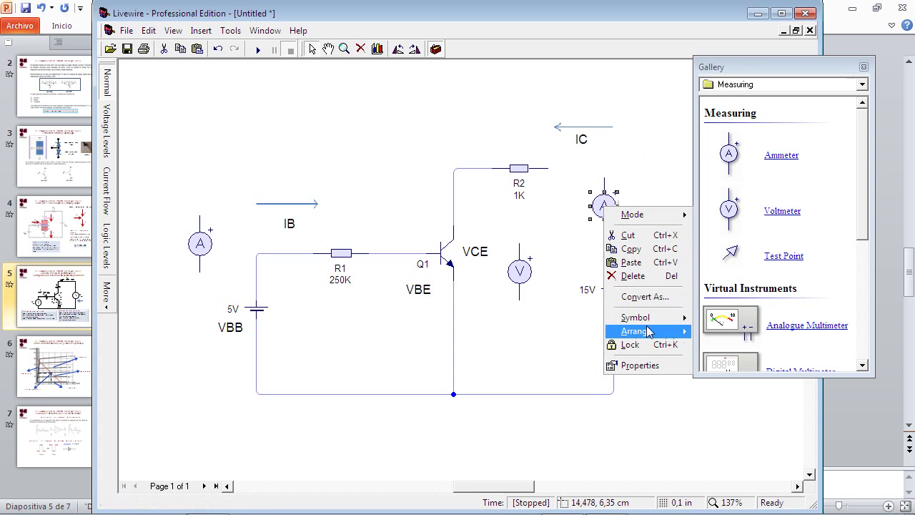
mouse_move(643, 331)
click(729, 413)
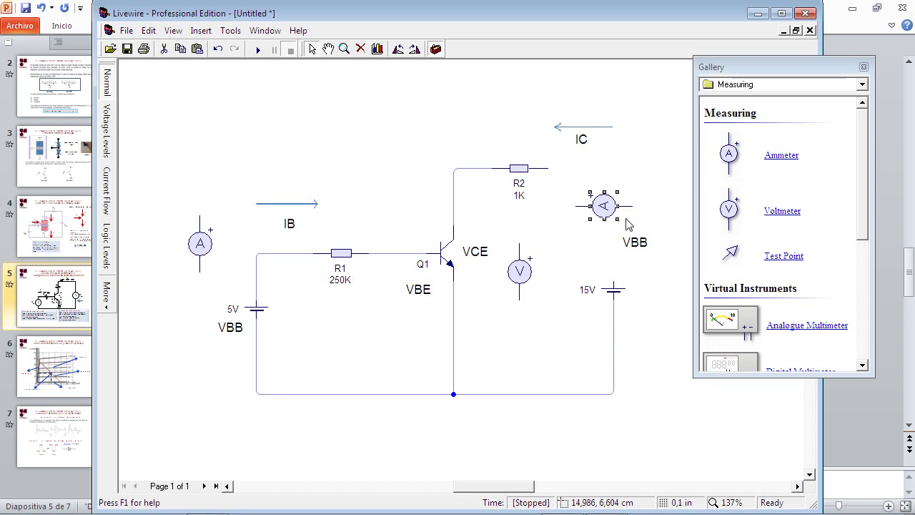
right_click(610, 206)
mouse_move(677, 333)
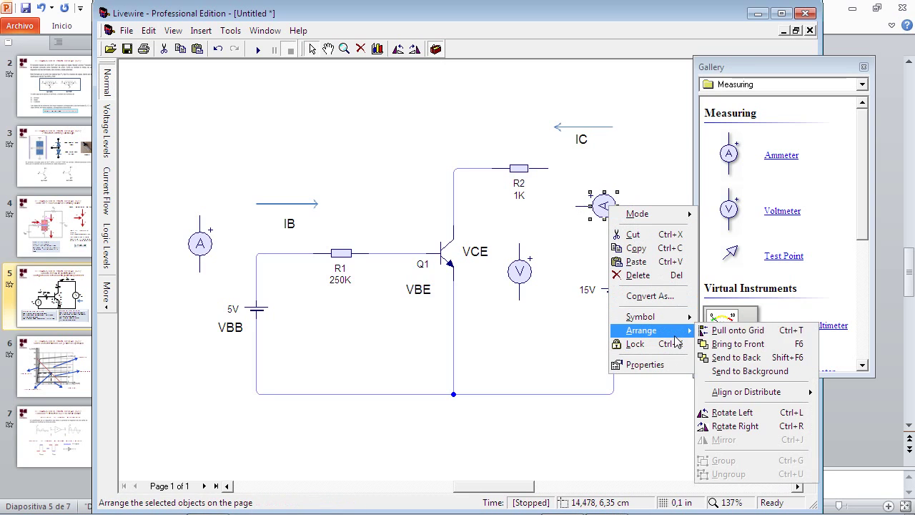
click(732, 413)
click(653, 209)
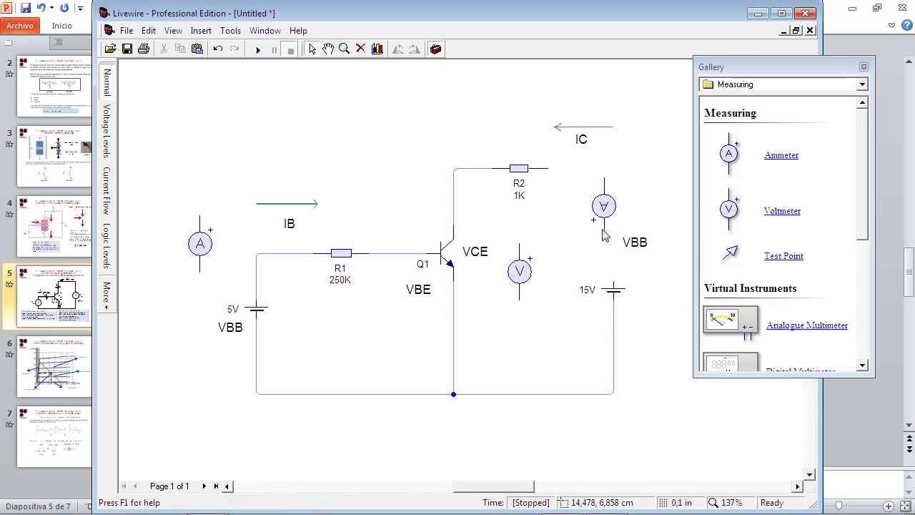
Align the right ammeter above the 15V cell and wire it in series between the cell and R2
click(610, 222)
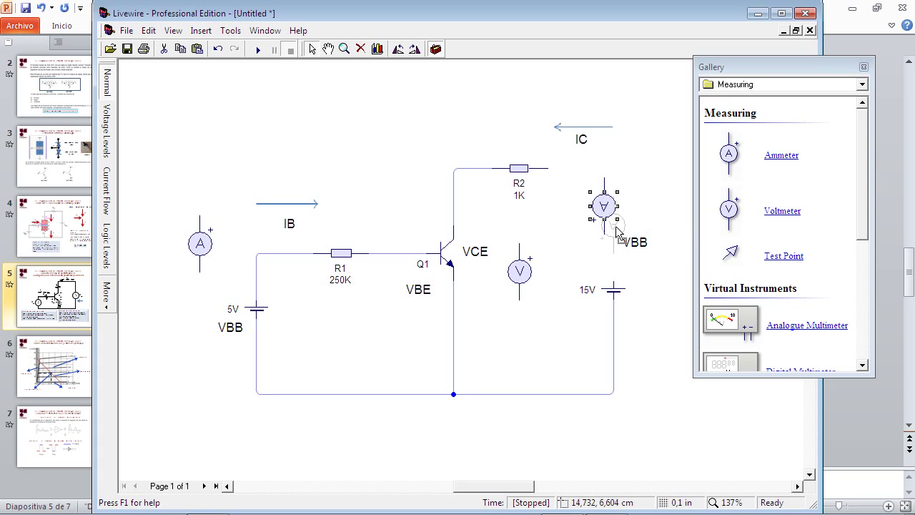
drag(609, 222, 619, 242)
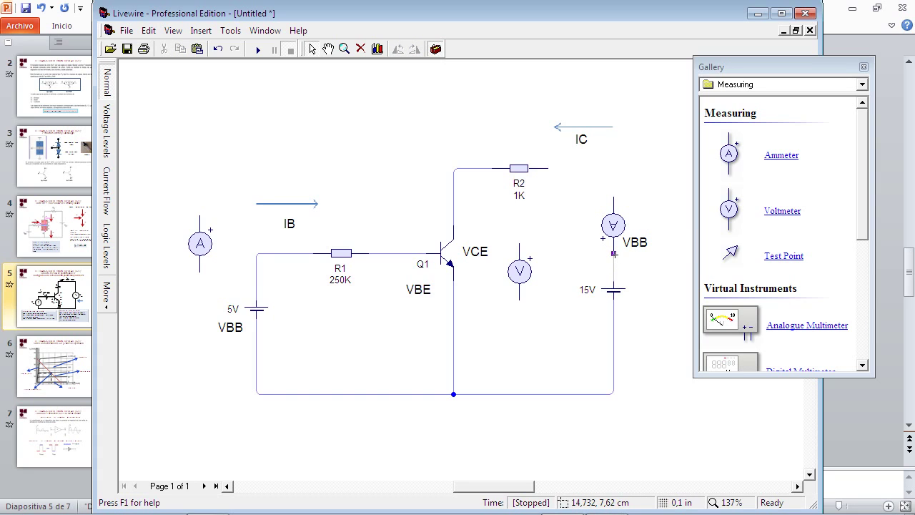
mouse_move(614, 197)
mouse_down()
mouse_move(603, 170)
mouse_move(549, 168)
mouse_up()
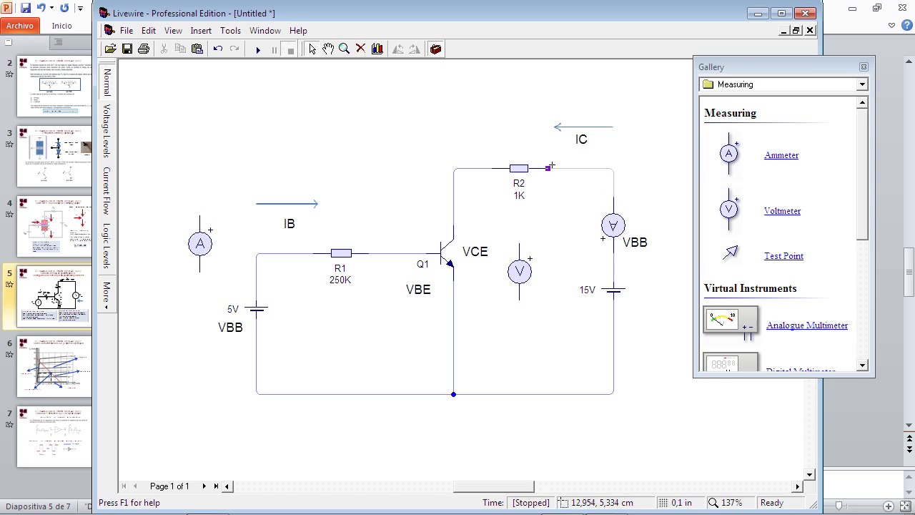
Move the VBB label on the collector side down beside the 15V cell
click(639, 245)
drag(648, 233, 659, 287)
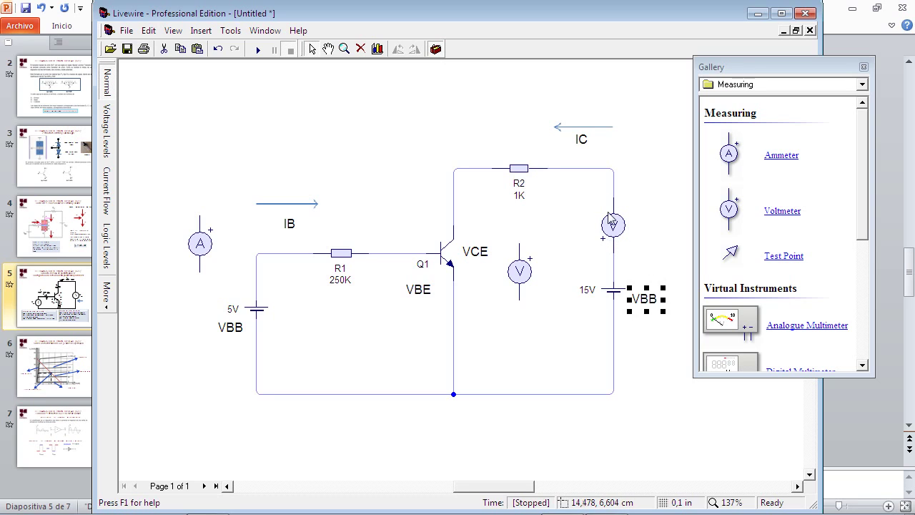
click(583, 138)
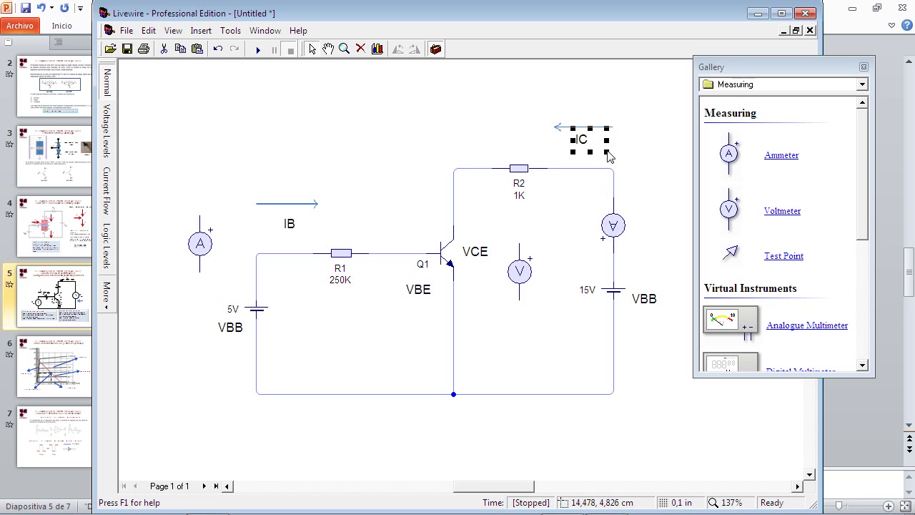
click(672, 244)
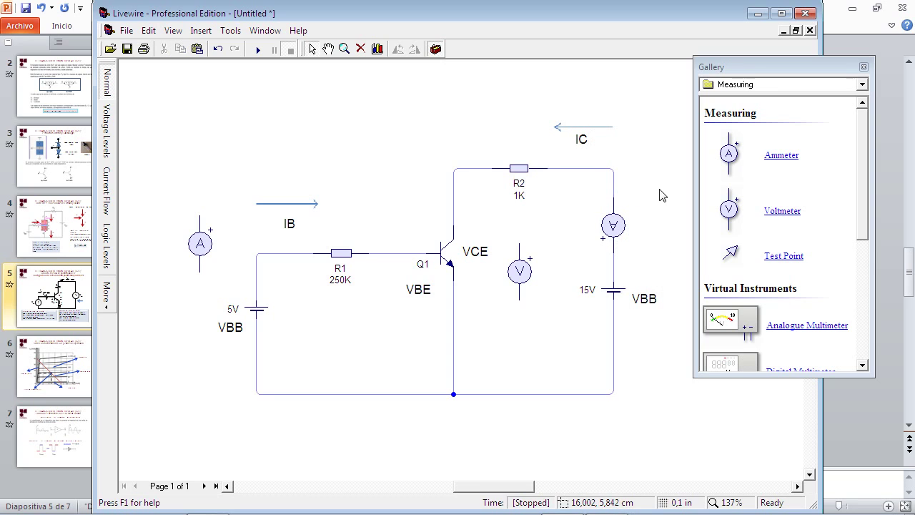
Lower the 5V cell along the base branch and delete the wire joining it to R1
click(259, 309)
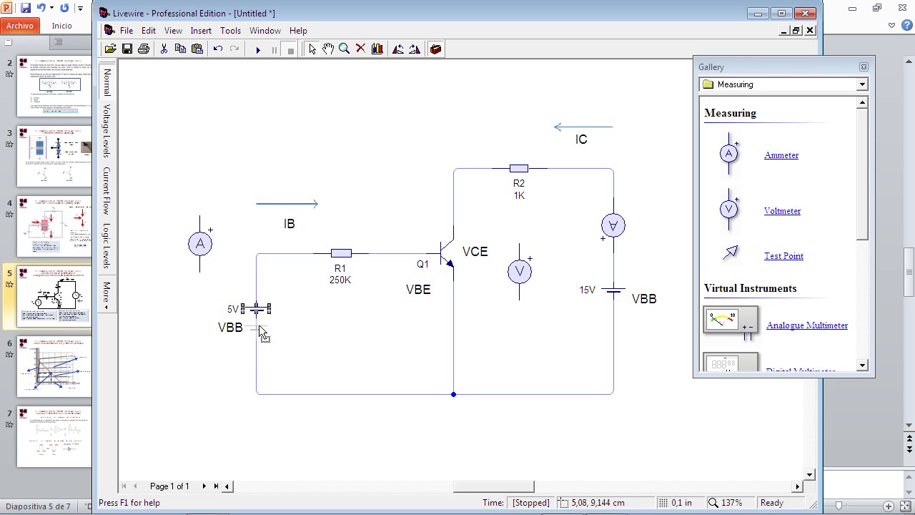
key(ctrl+r)
click(308, 272)
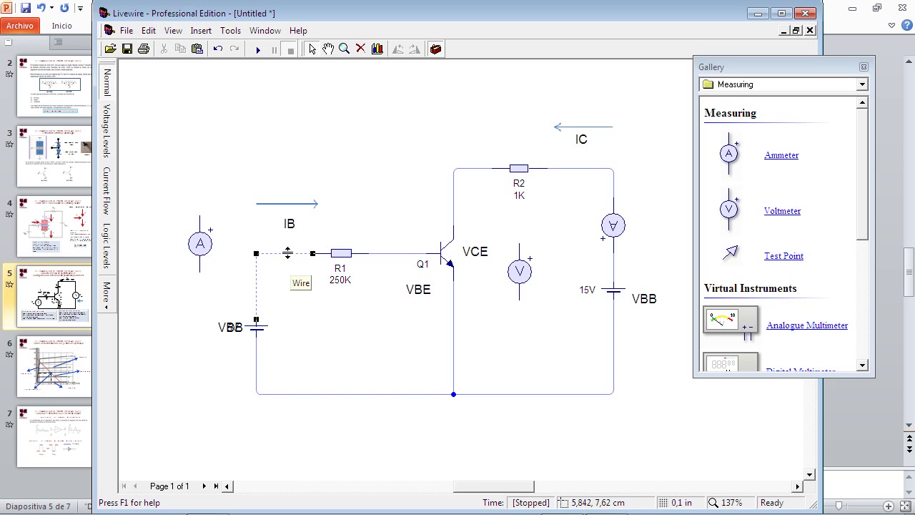
key(Delete)
Position the left ammeter in the base branch gap, with the 5V cell lowered further beneath it
drag(208, 258, 264, 284)
click(262, 329)
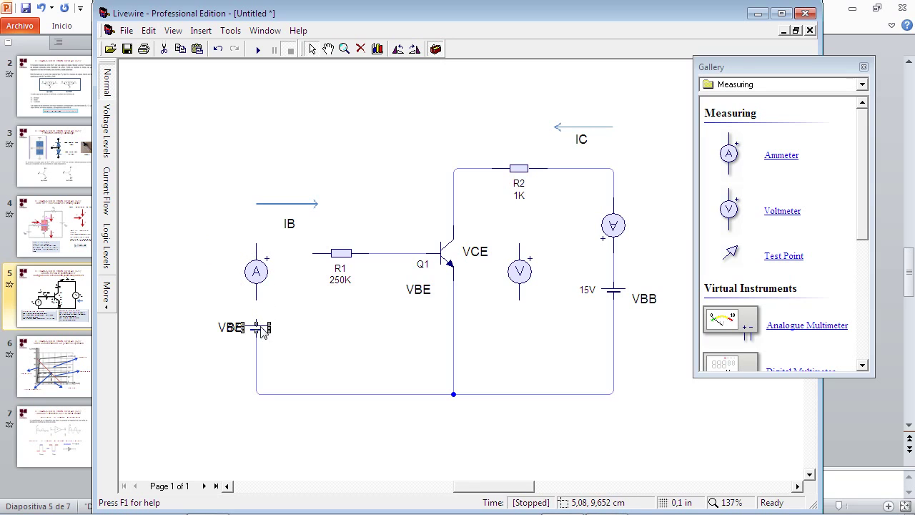
drag(264, 345, 264, 342)
click(256, 299)
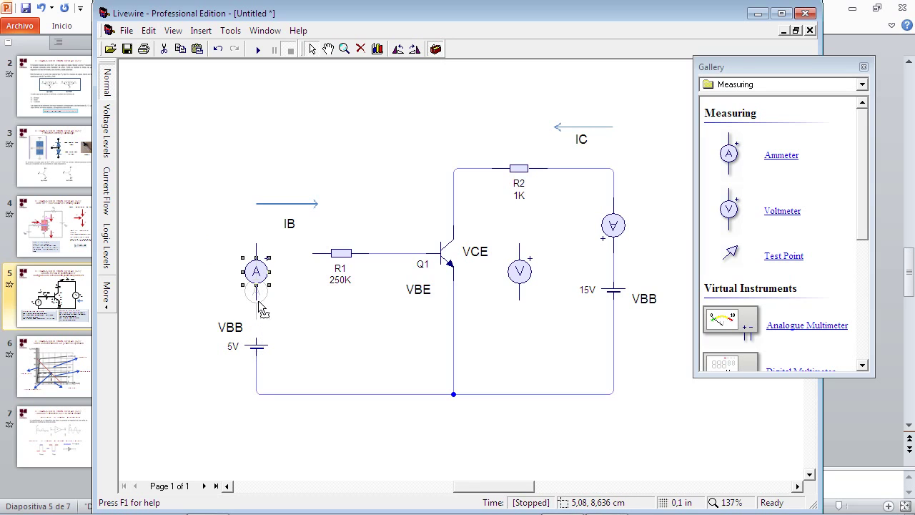
drag(256, 299, 241, 359)
Move the left VBB label below the 5V value and wire the left ammeter between the 5V cell and R1
click(242, 324)
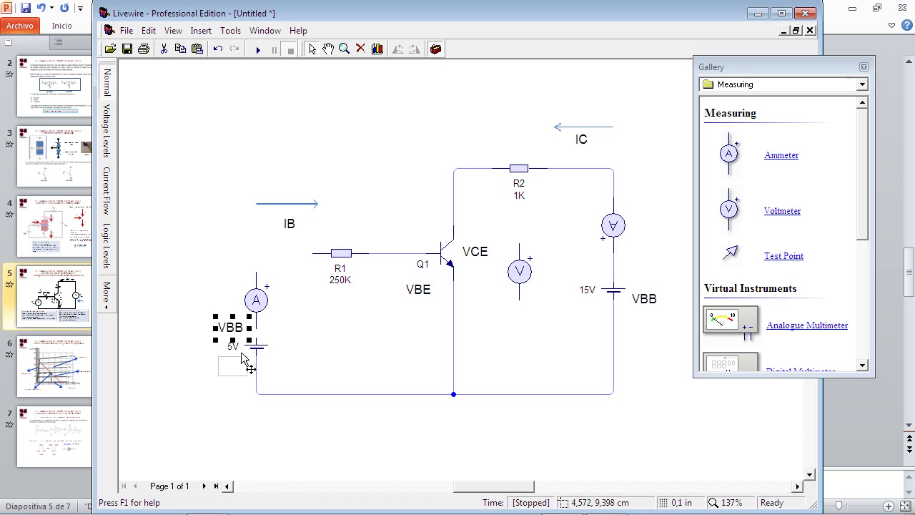
click(284, 329)
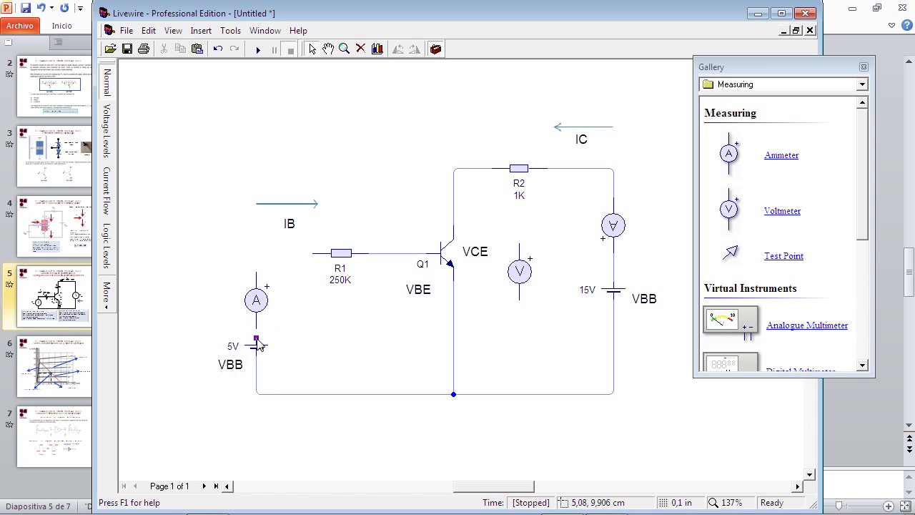
mouse_move(313, 253)
mouse_down()
mouse_move(293, 252)
mouse_move(256, 271)
mouse_up()
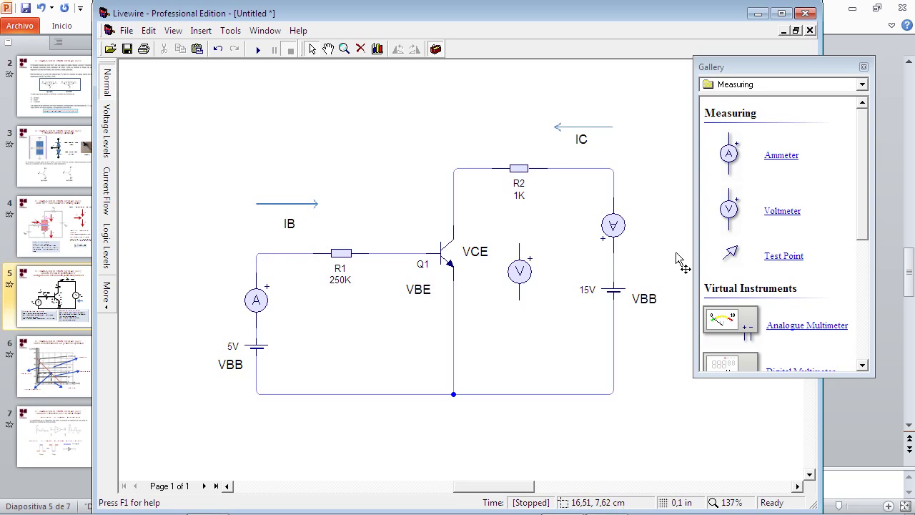
Wire the voltmeter across Q1's collector and emitter, then shift it slightly right and up, clear of the VCE label
mouse_move(520, 243)
mouse_down()
mouse_move(472, 206)
mouse_move(453, 206)
mouse_up()
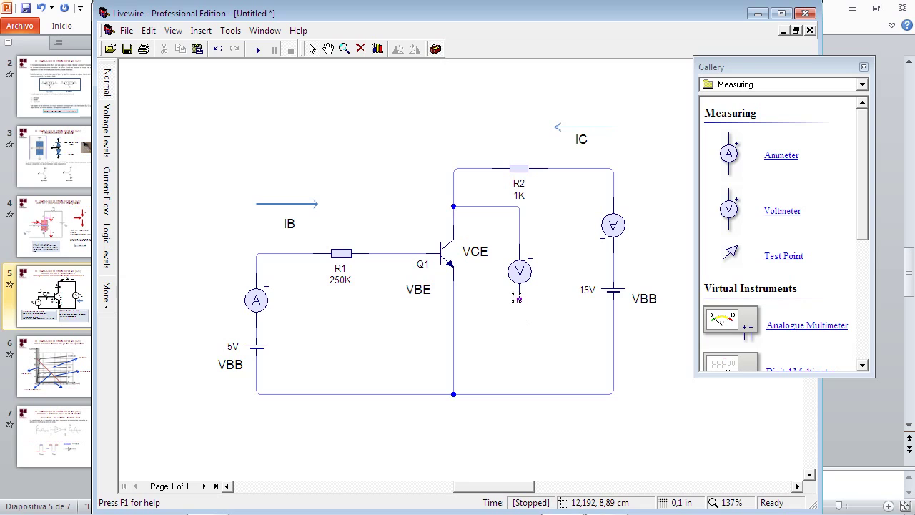
drag(517, 299, 455, 325)
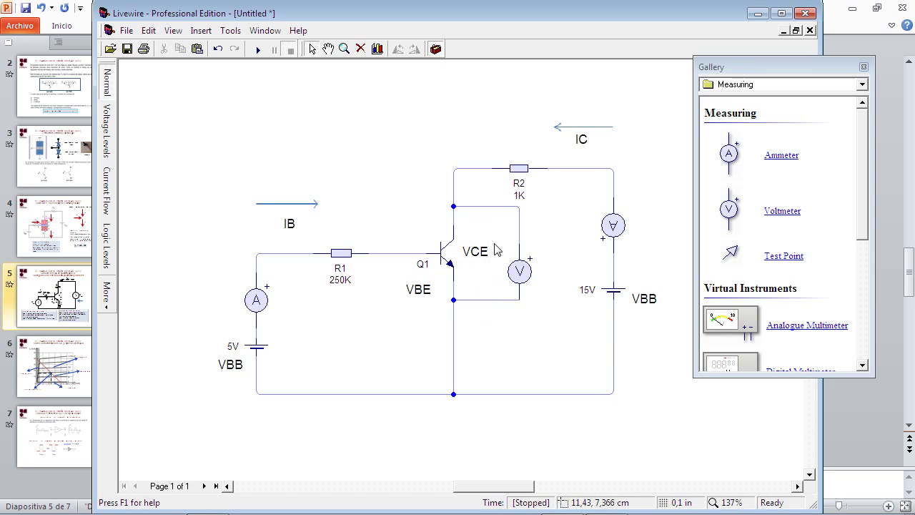
click(524, 272)
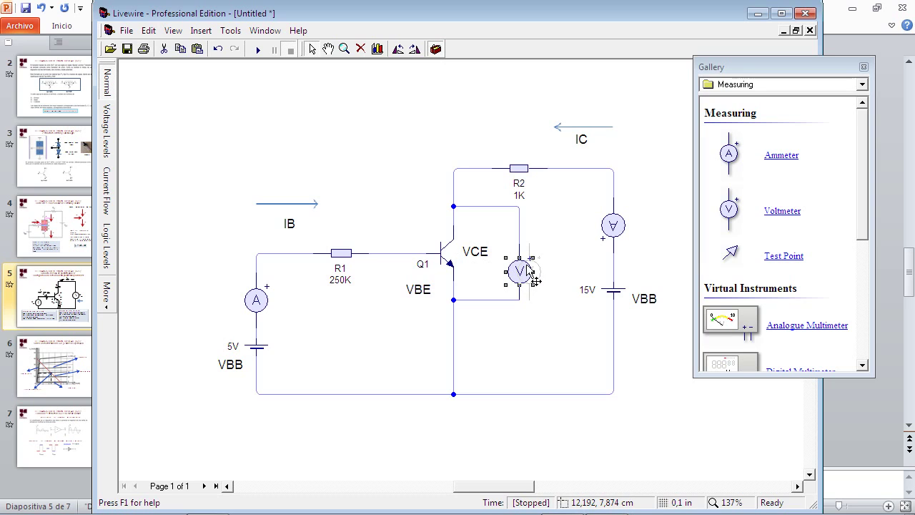
drag(527, 266, 546, 257)
click(533, 325)
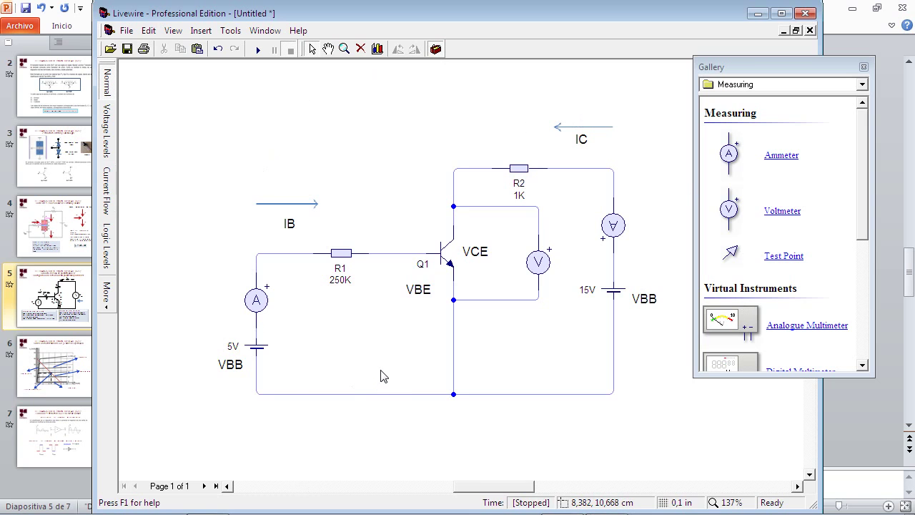
Save the circuit as CIRCUITOBJT.lvw in the Corte 2 folder
click(126, 30)
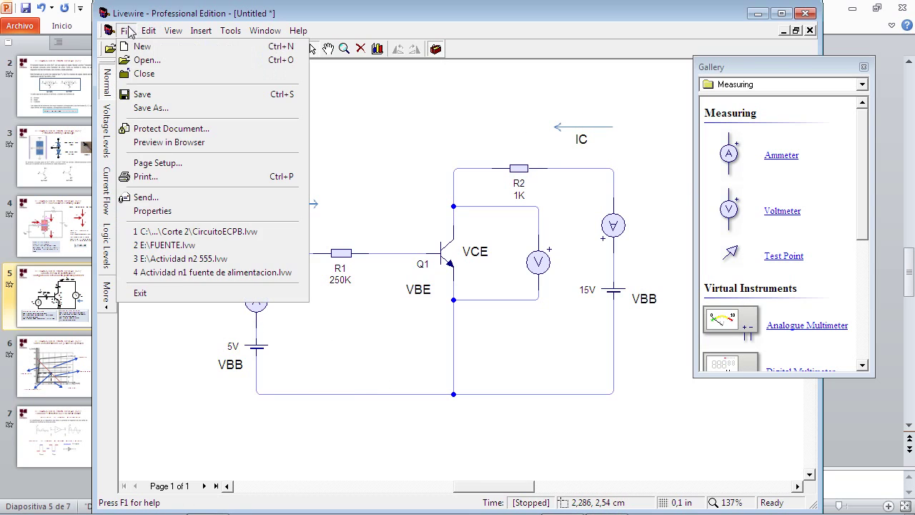
click(169, 108)
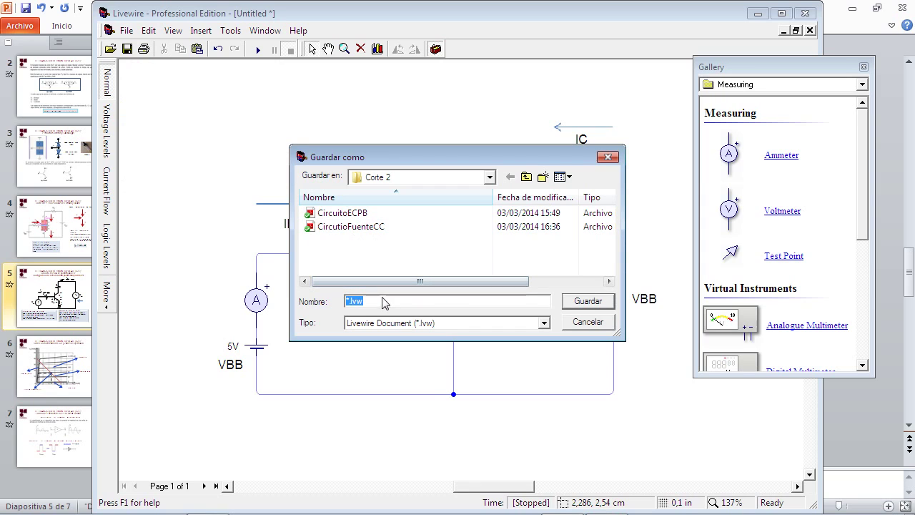
click(346, 300)
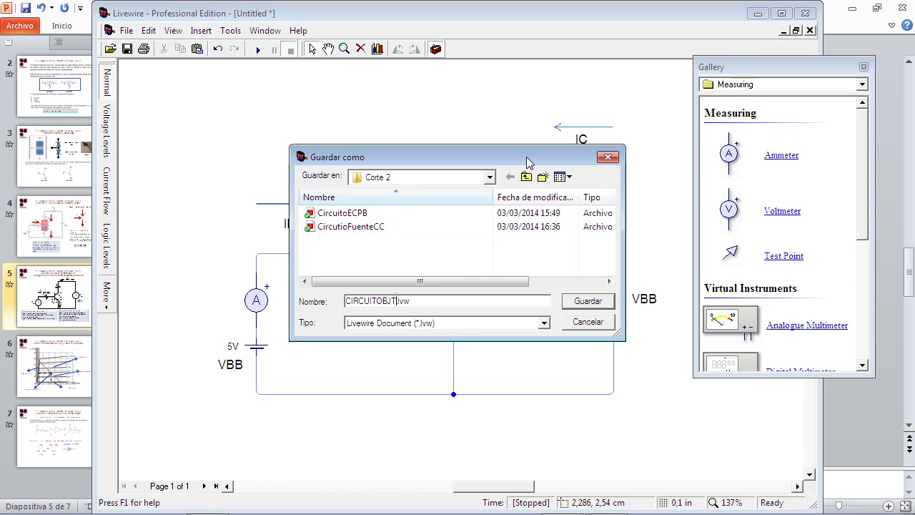
click(490, 178)
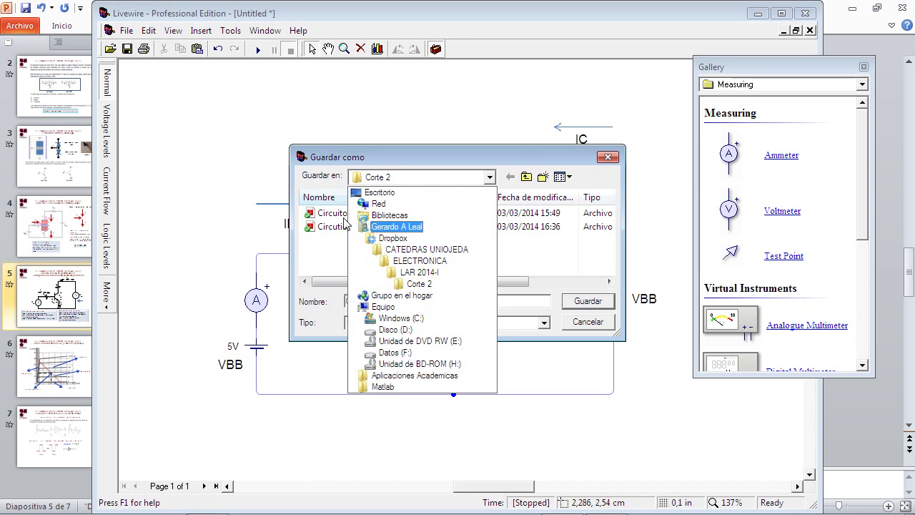
click(556, 268)
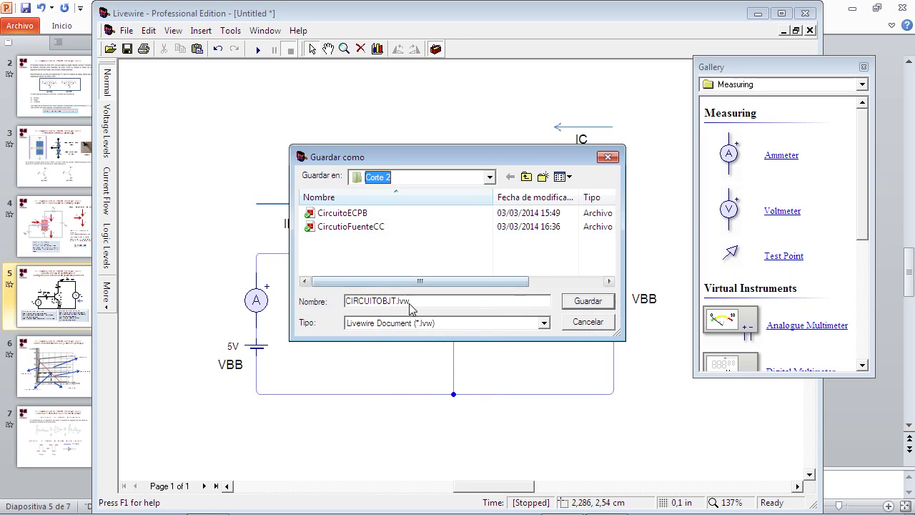
click(592, 303)
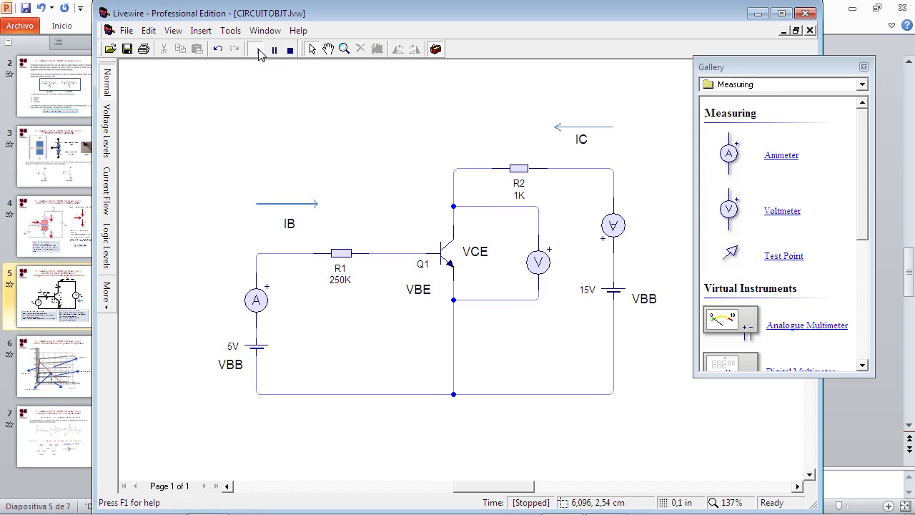
Run the simulation to read both ammeters and the voltmeter, then stop it
click(260, 56)
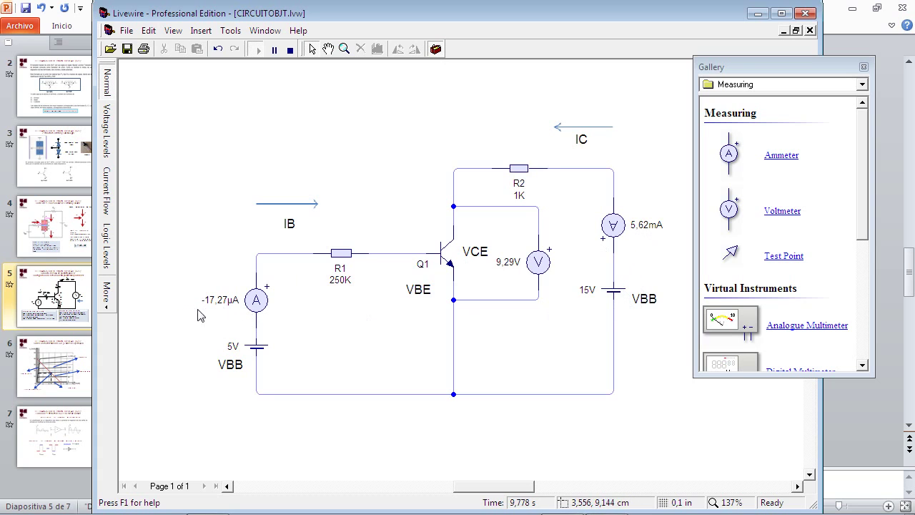
click(290, 50)
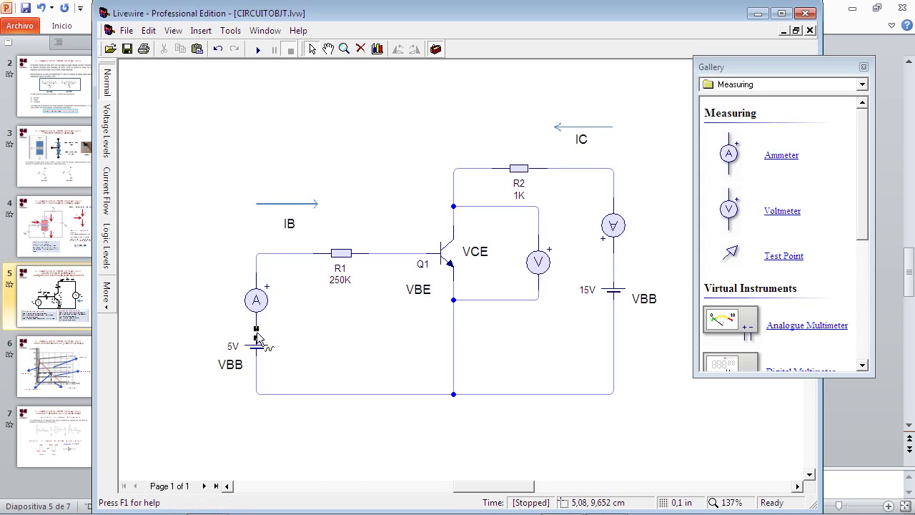
Delete the wires connecting the left ammeter to the 5V cell and to R1
key(Delete)
click(296, 253)
key(Delete)
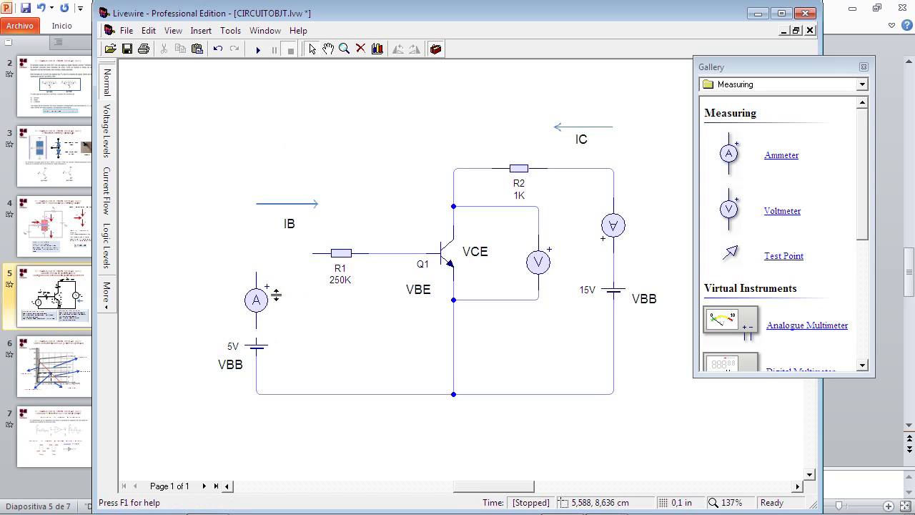
Rotate the left ammeter left twice to reverse its polarity and rewire it between the 5V cell and R1
click(263, 304)
right_click(265, 306)
mouse_move(328, 310)
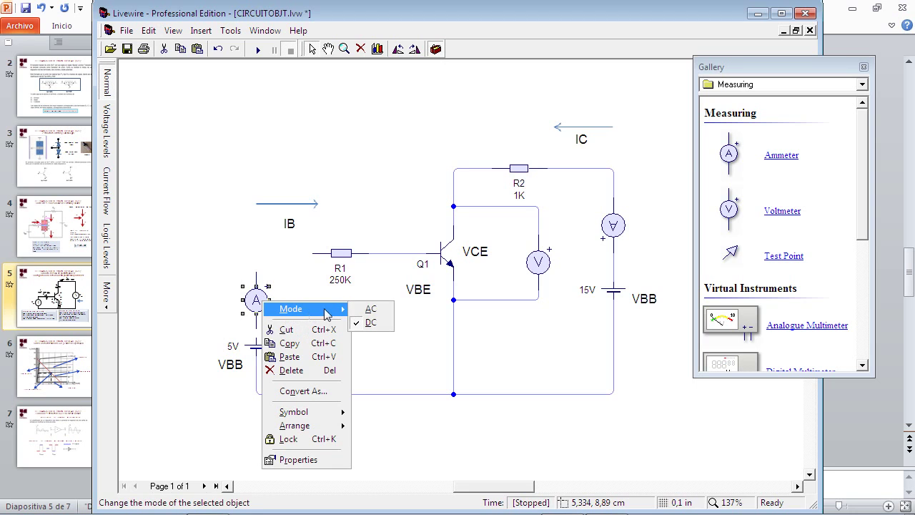
mouse_move(332, 414)
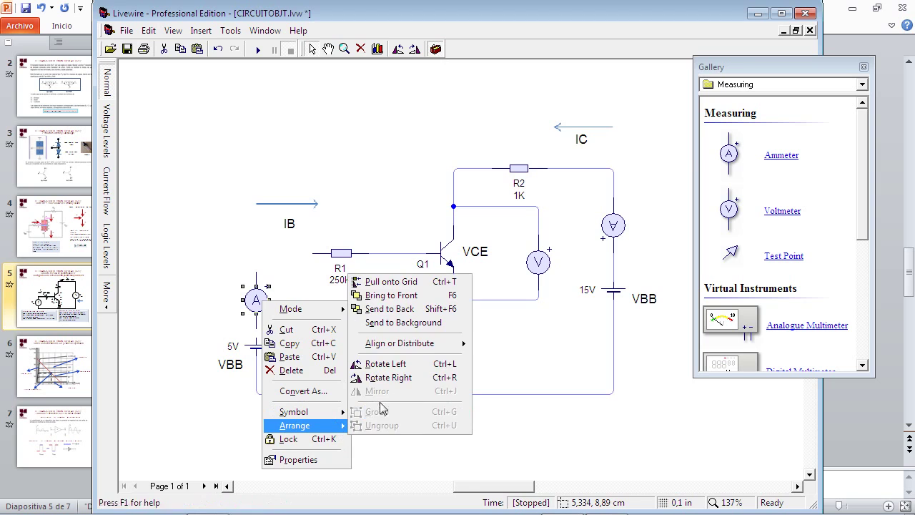
click(391, 366)
right_click(249, 301)
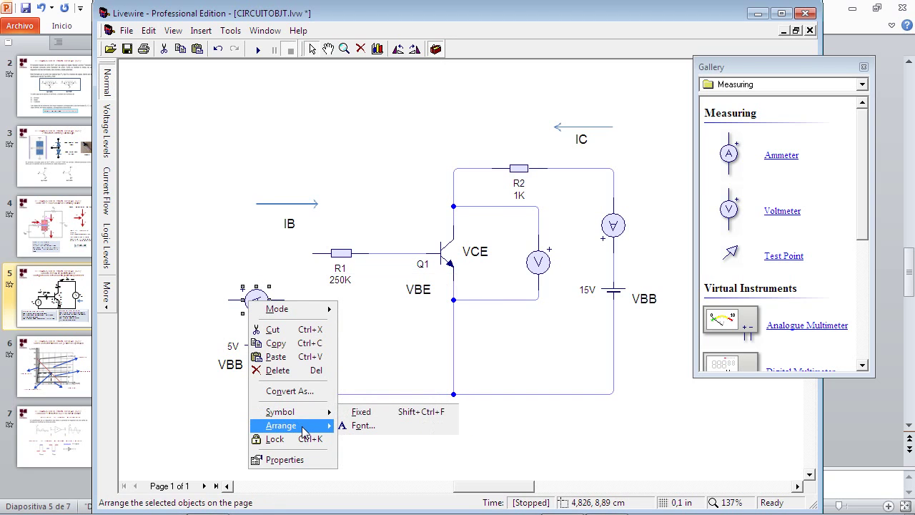
mouse_move(300, 426)
click(380, 369)
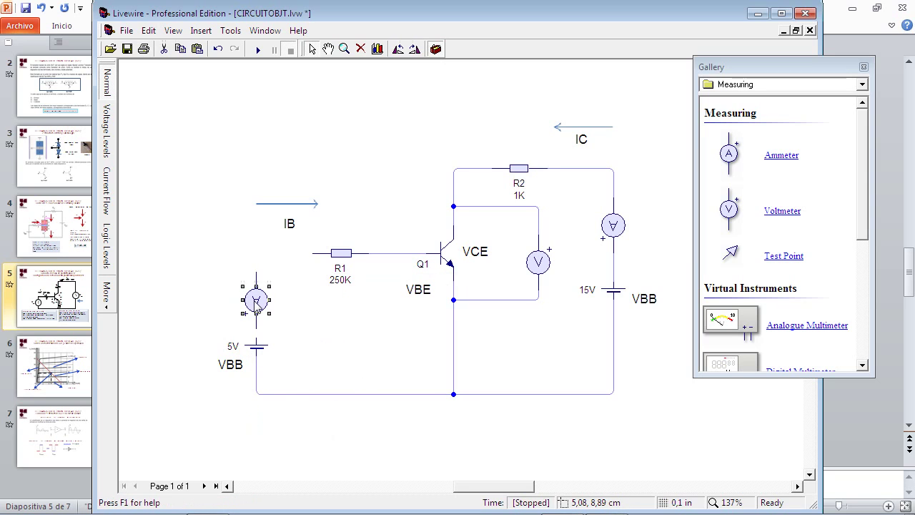
drag(256, 265, 313, 253)
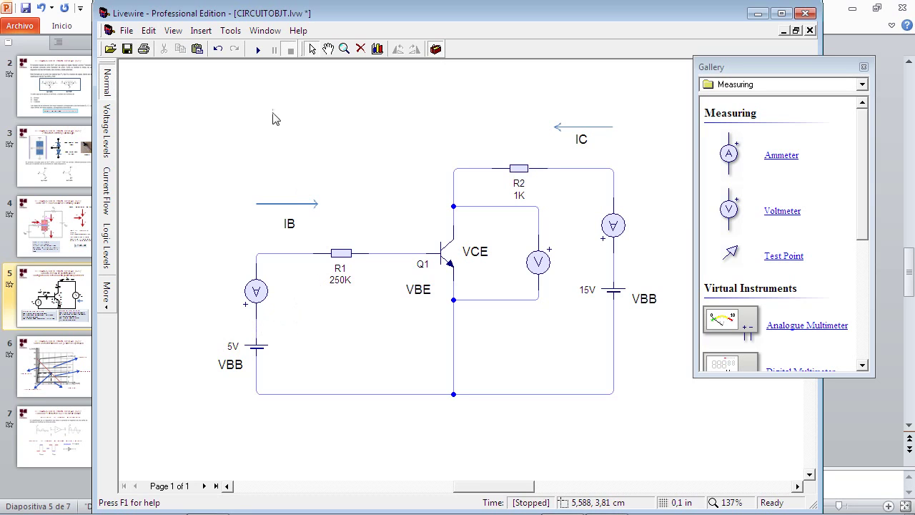
Run the simulation to read both ammeters and the voltmeter with the reversed base ammeter, then stop it
click(259, 51)
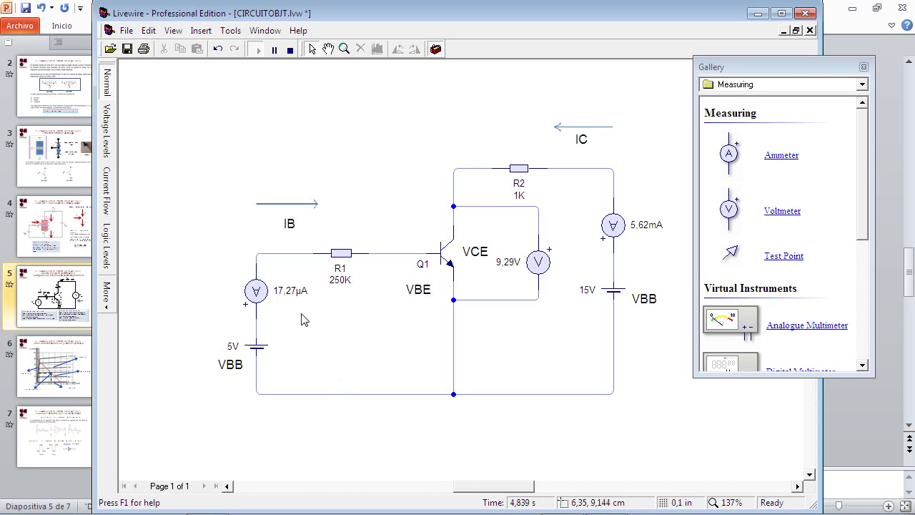
click(290, 50)
Change the model of transistor Q1 to 2N3904
click(448, 252)
right_click(449, 245)
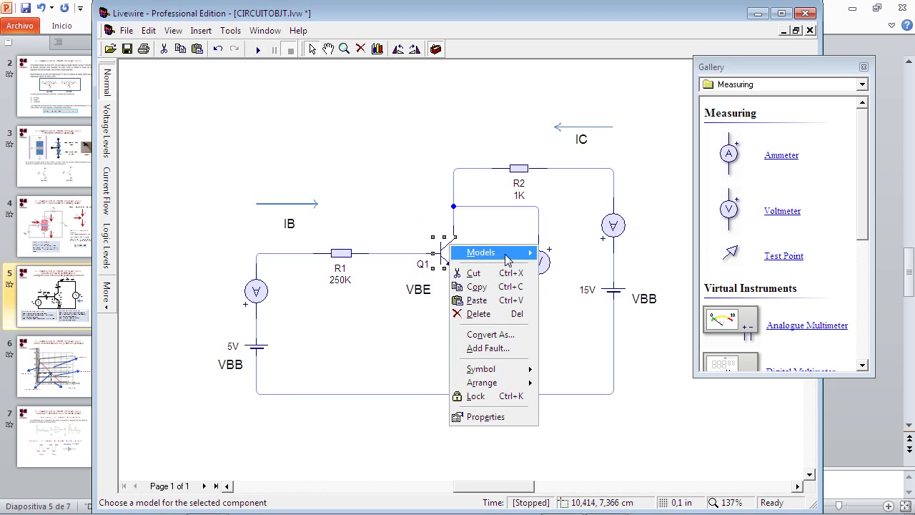
mouse_move(506, 258)
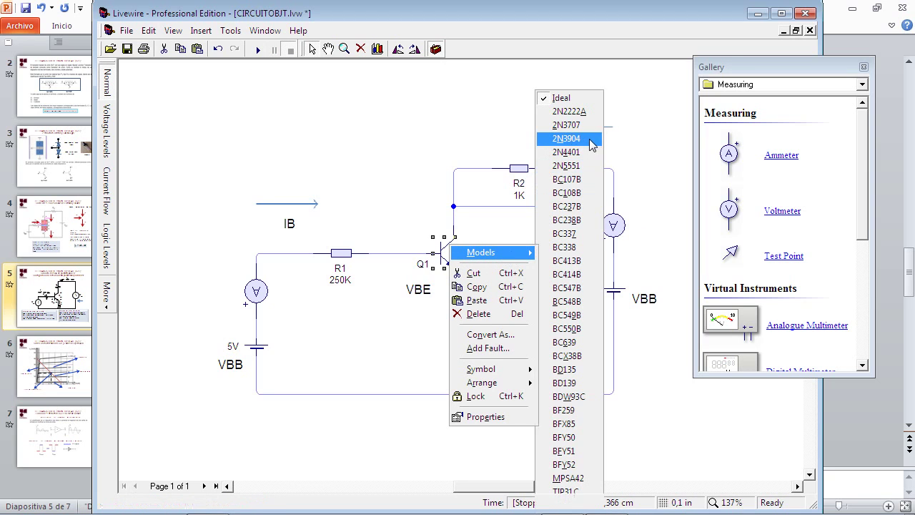
click(594, 138)
click(538, 331)
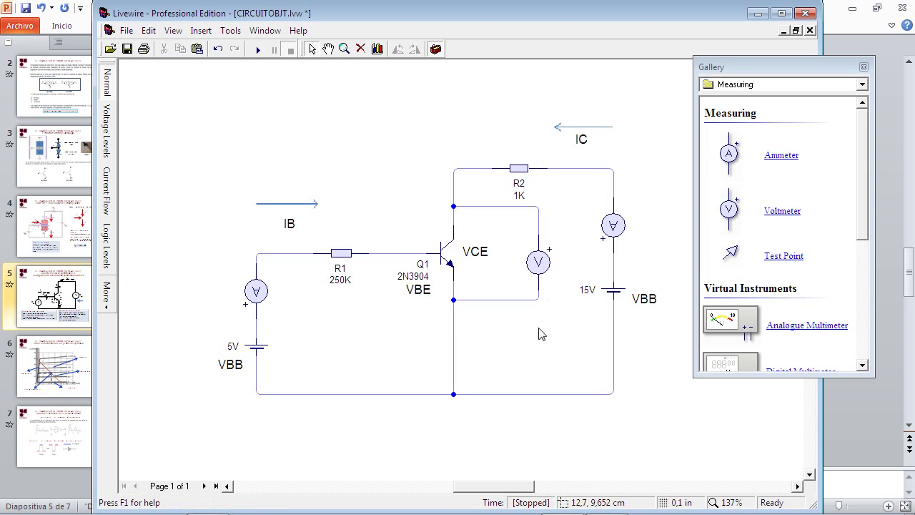
Move the 2N3904 label above the transistor's base lead and the Q1 label to the right of its emitter
click(416, 280)
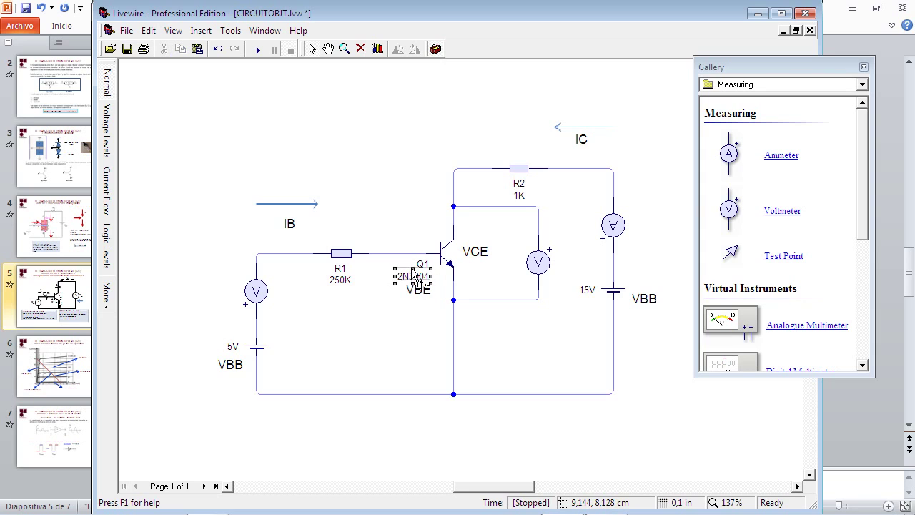
drag(415, 276, 424, 237)
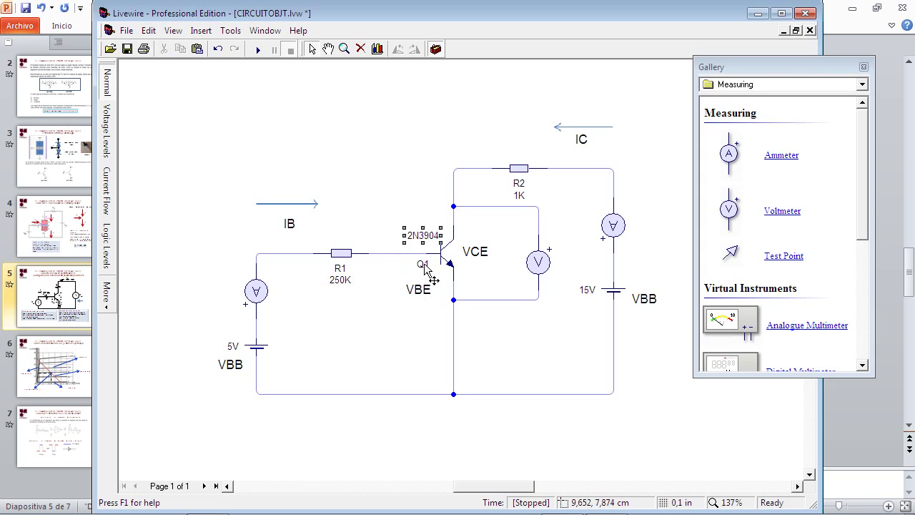
drag(437, 272, 477, 278)
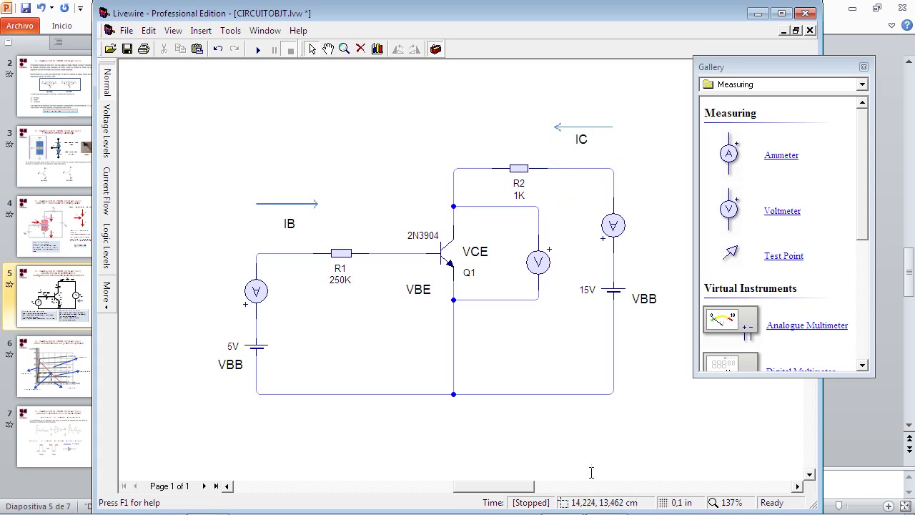
Start the simulation, compare its readings with the BJT characteristic curve on slide 6 in PowerPoint, and return to Livewire
click(258, 50)
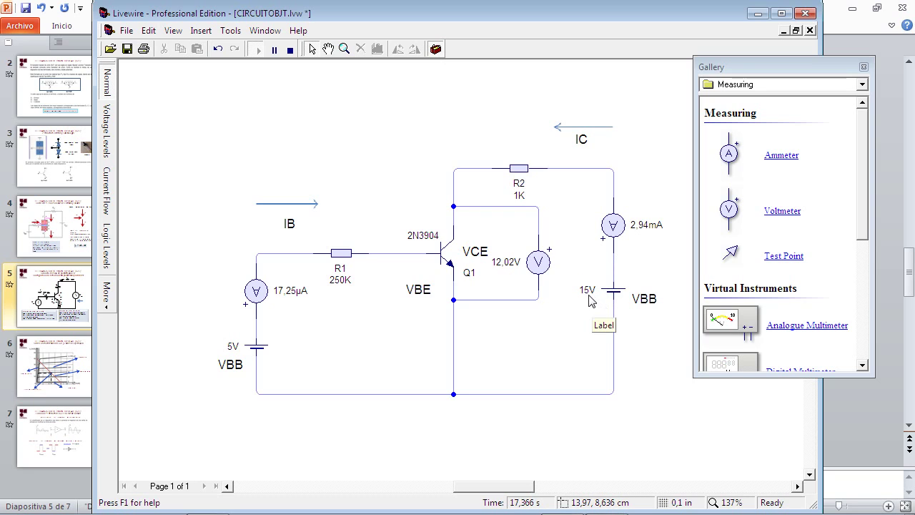
mouse_move(214, 513)
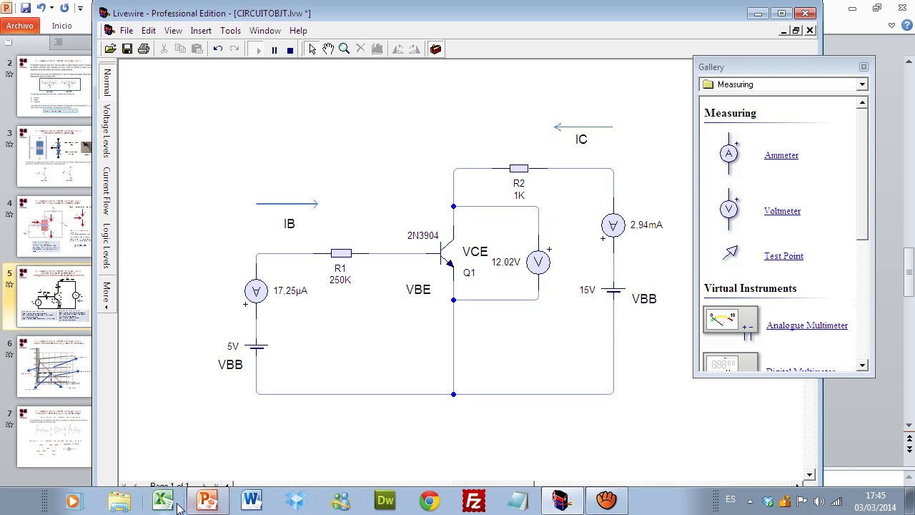
click(207, 501)
click(84, 372)
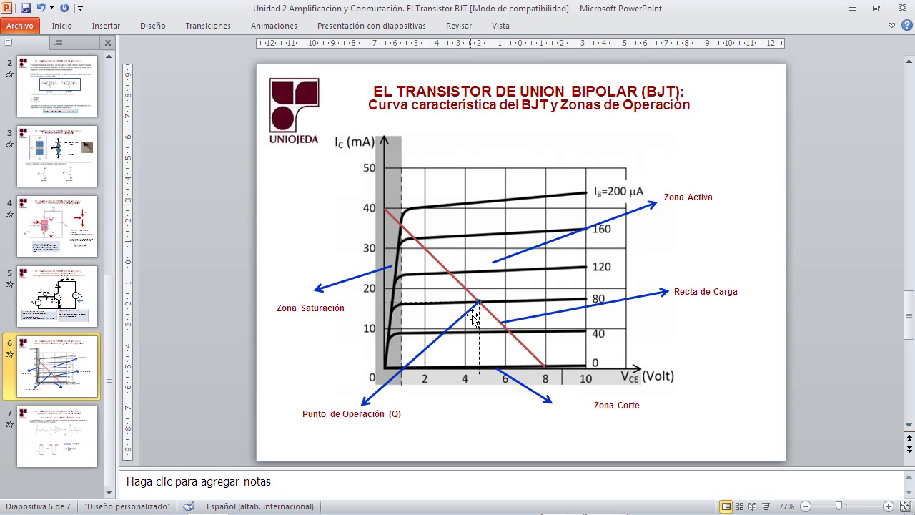
key(alt+Tab)
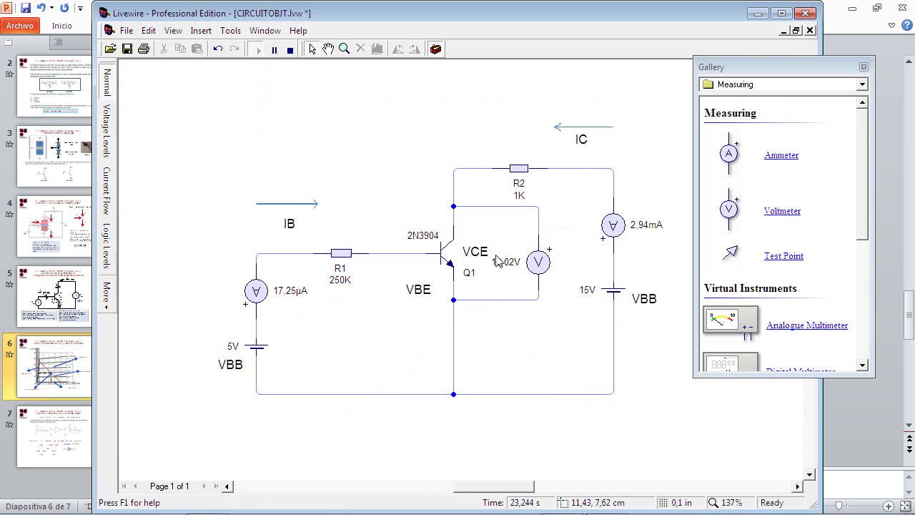
Set resistor R2 to 2K and check the operating point against the curve slide in PowerPoint before returning to Livewire
double_click(522, 203)
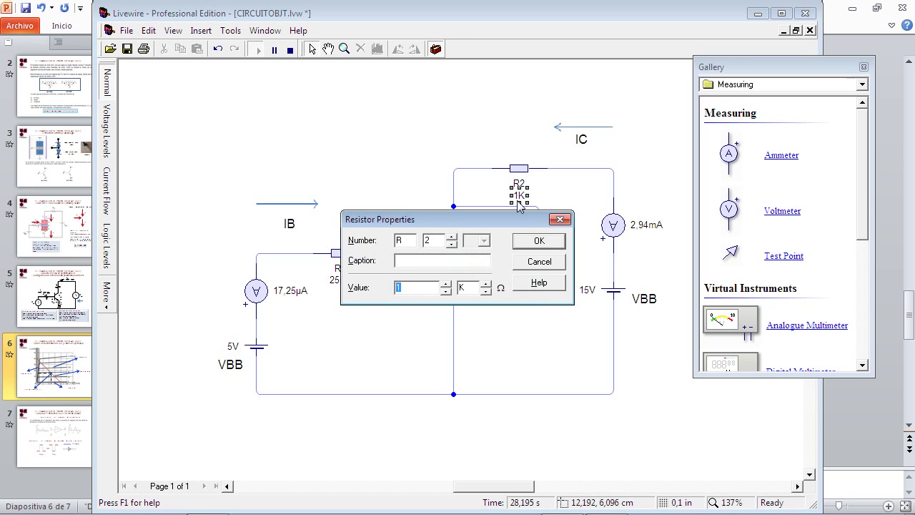
click(540, 241)
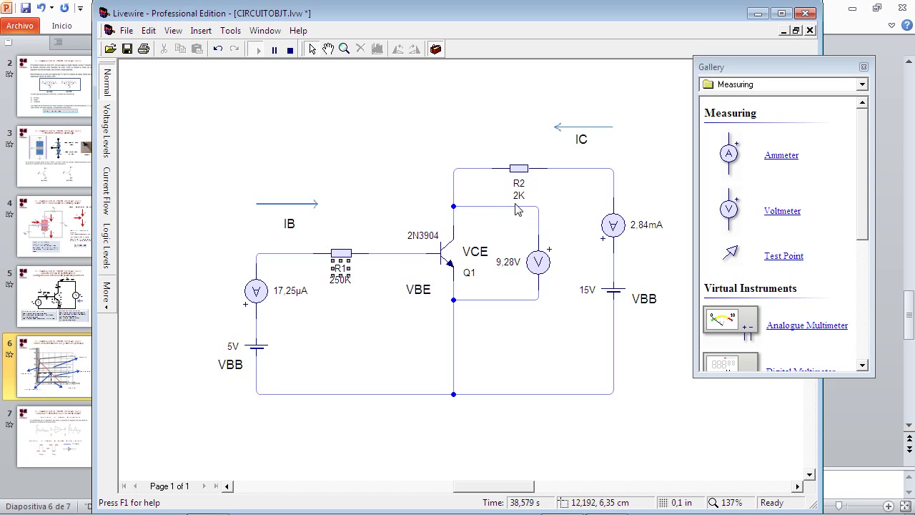
key(alt+Tab)
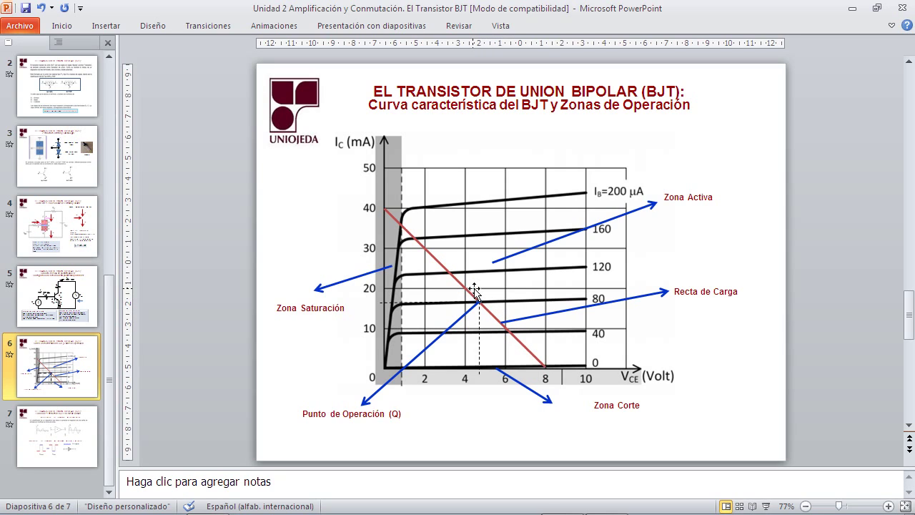
key(alt+Tab)
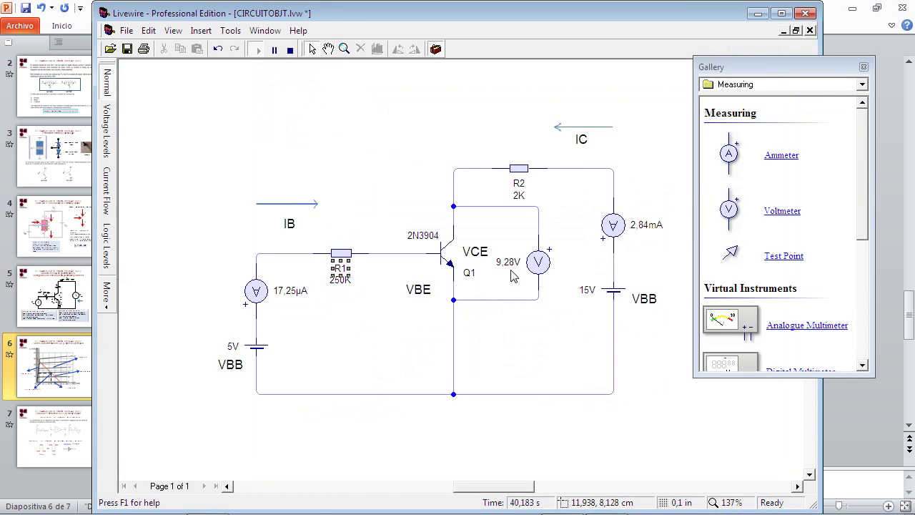
With the simulation running, set resistor R1 to 300K and then to 200K to compare the meter readings
double_click(346, 287)
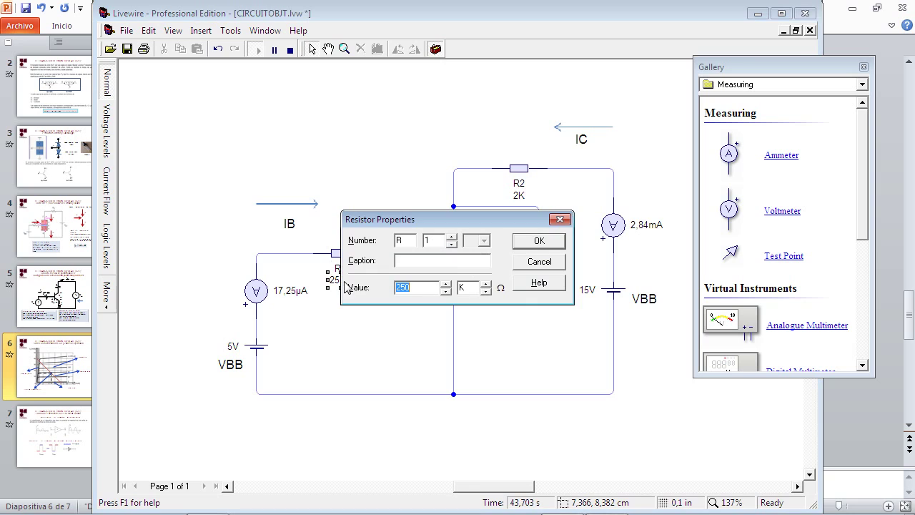
text(300)
click(539, 241)
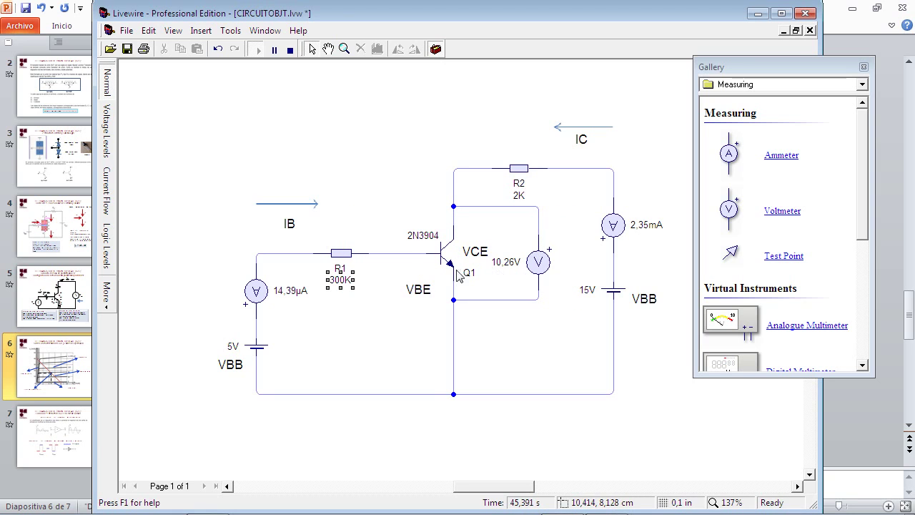
double_click(343, 281)
text(200)
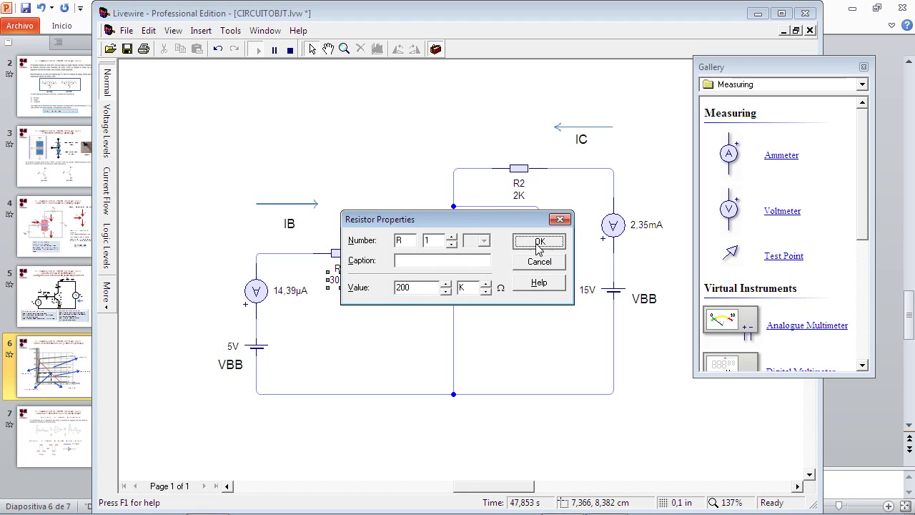
click(539, 241)
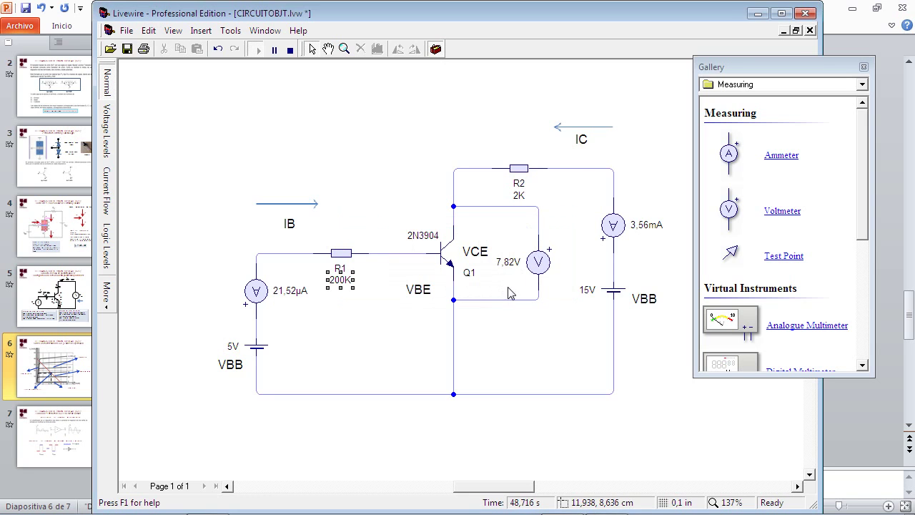
Try R1 at 180K and then at 190K to see how the operating point shifts
double_click(351, 284)
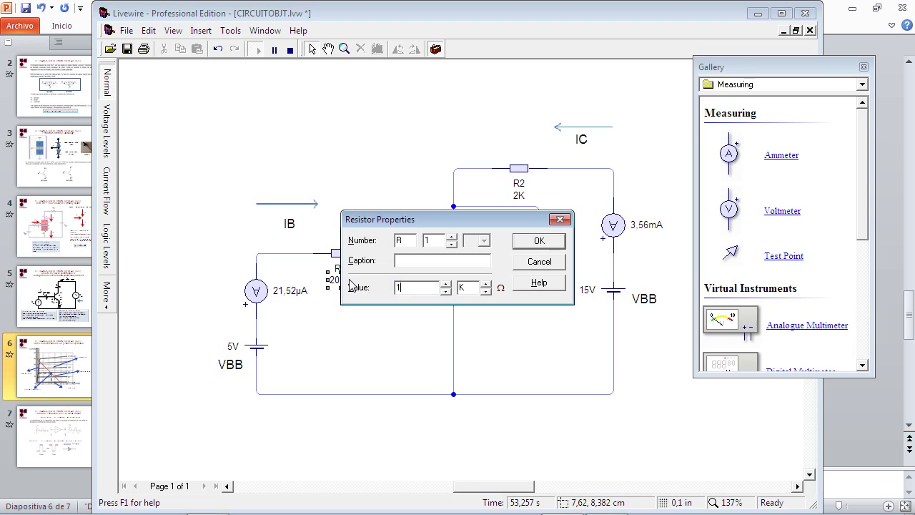
click(551, 244)
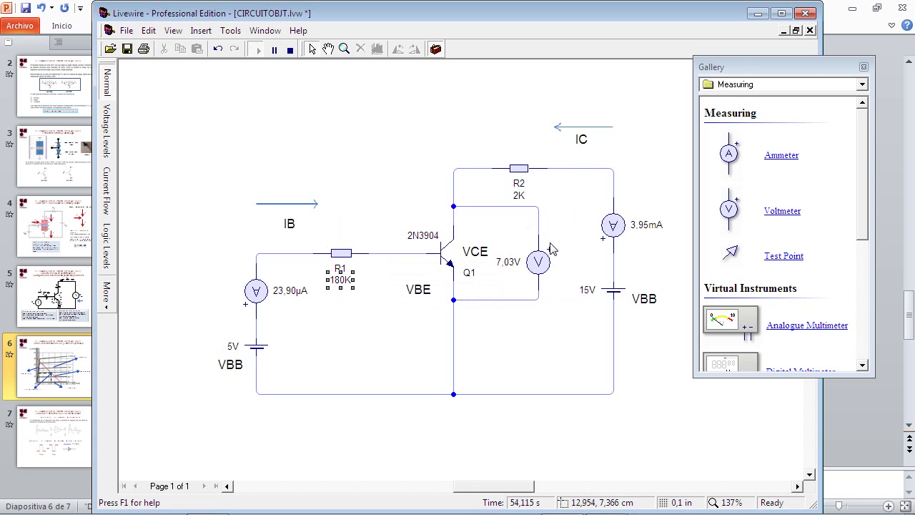
double_click(351, 280)
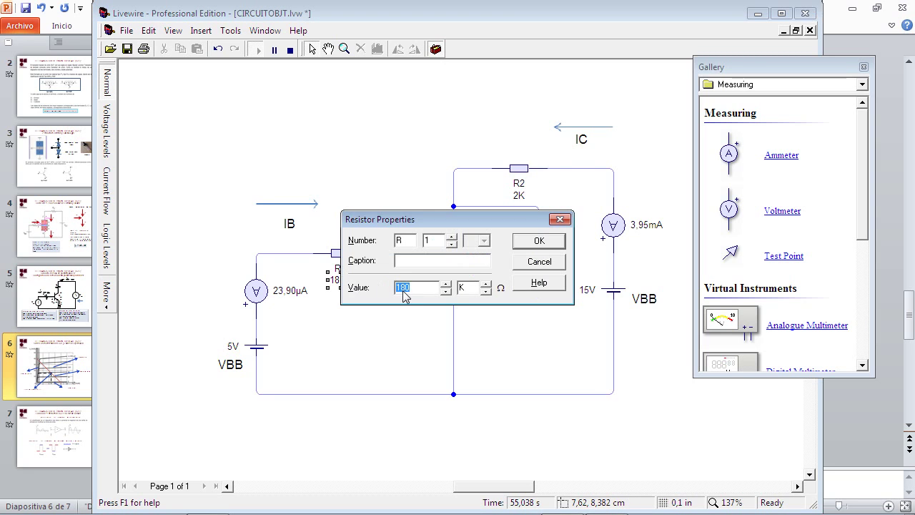
text(190)
click(538, 243)
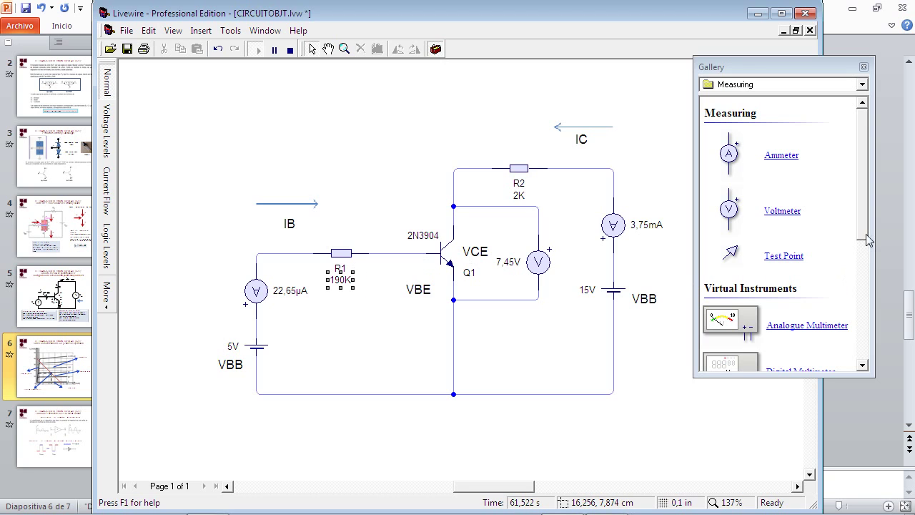
Stop the simulation and delete resistor R1 between the left ammeter and the transistor's base
scroll(871, 241, down, 2)
scroll(871, 242, up, 2)
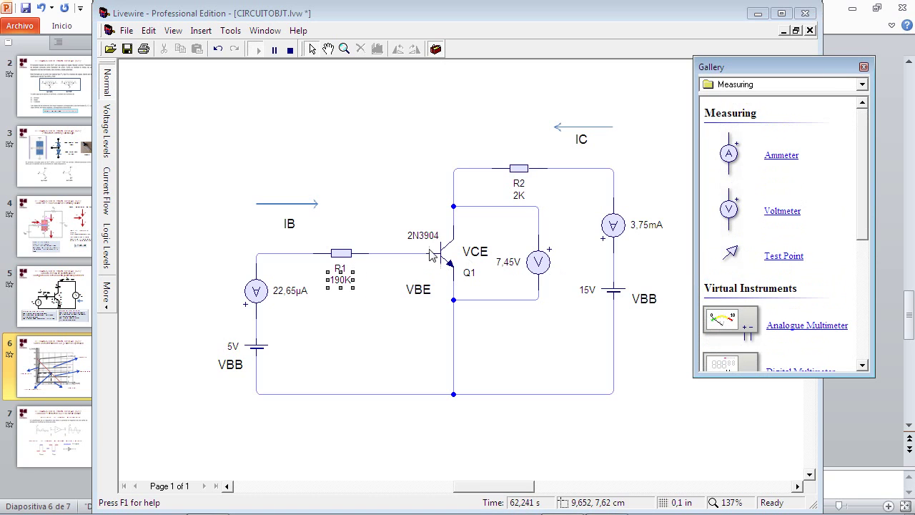
click(346, 252)
mouse_move(347, 256)
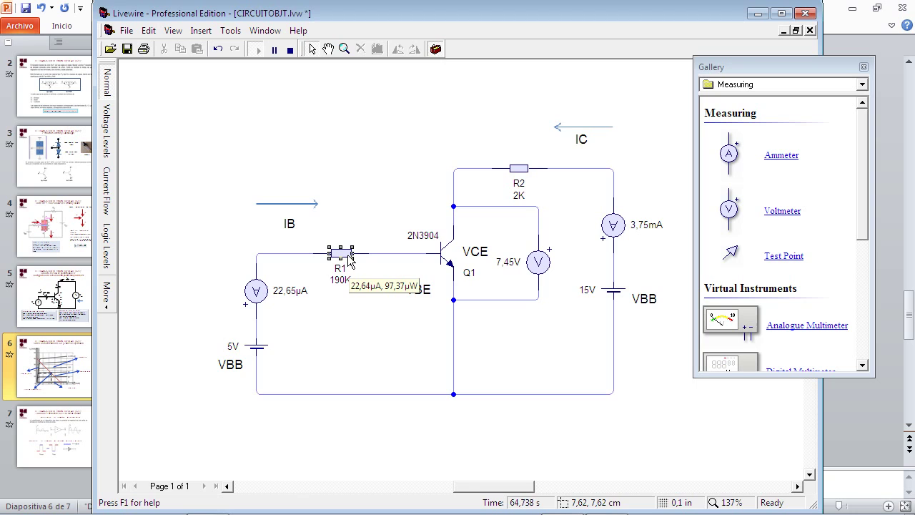
click(290, 49)
key(Delete)
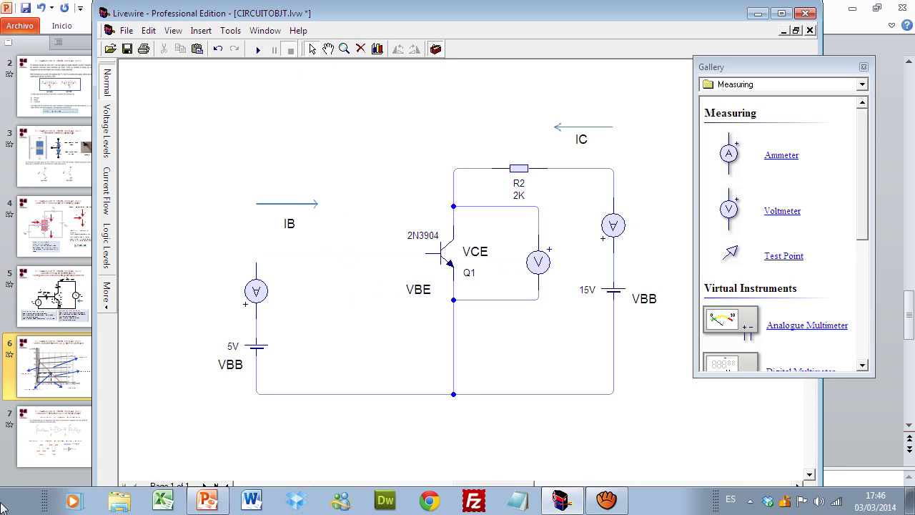
Place a Variable Resistor from the Passive Components in the empty area above the removed R1
click(862, 84)
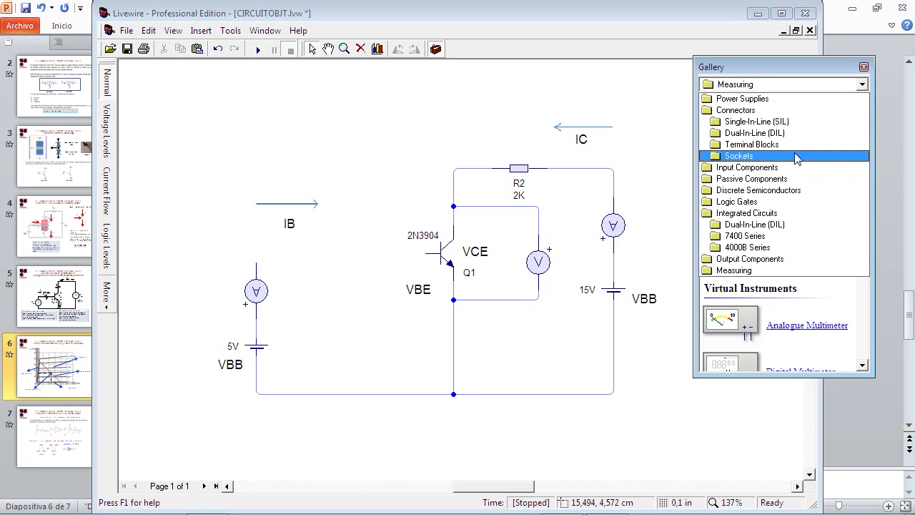
click(781, 179)
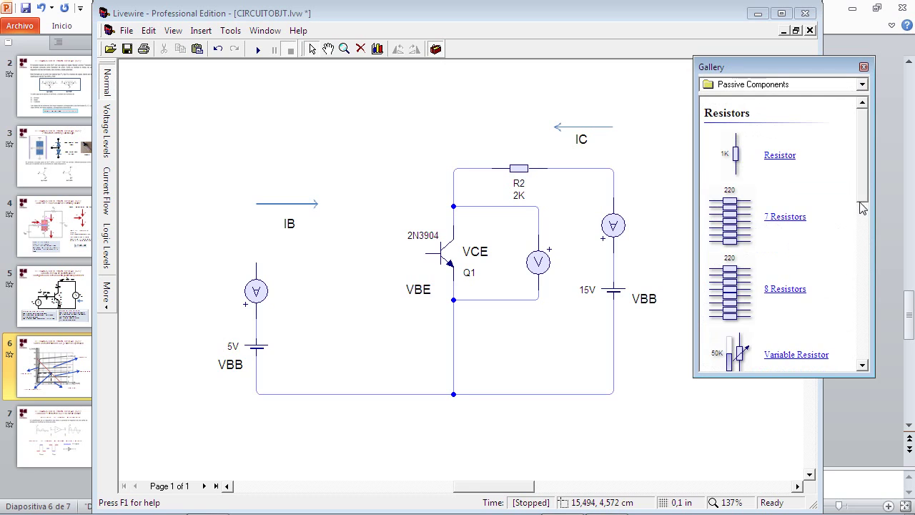
drag(861, 203, 860, 254)
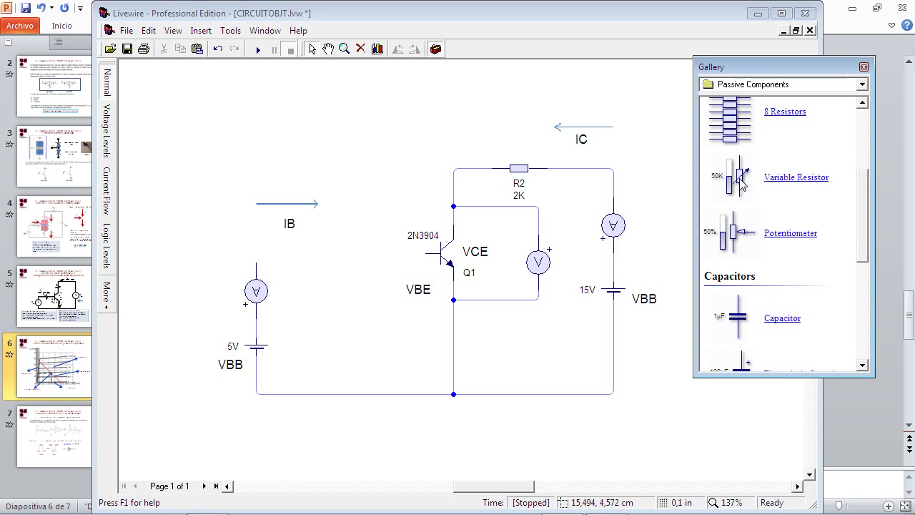
drag(742, 185, 345, 143)
Rotate the variable resistor left to lie horizontally and move it into the gap where R1 was
right_click(355, 156)
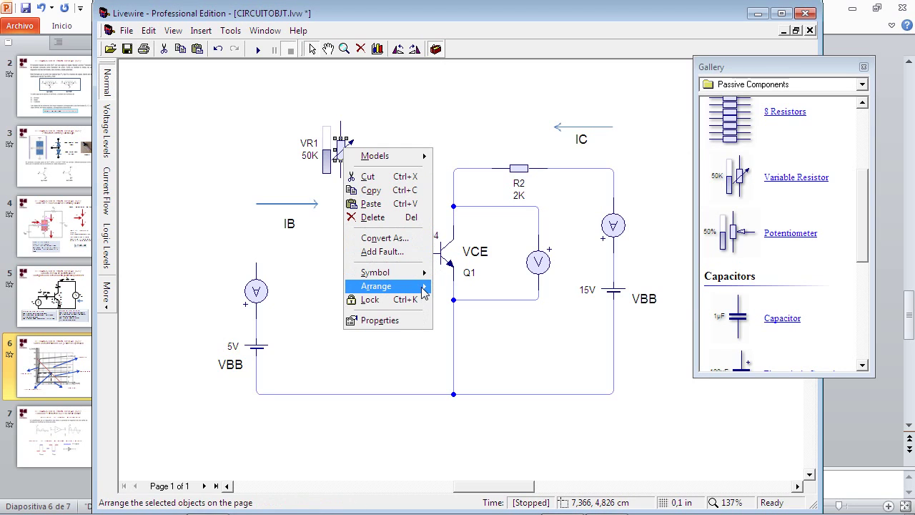
mouse_move(425, 292)
click(464, 368)
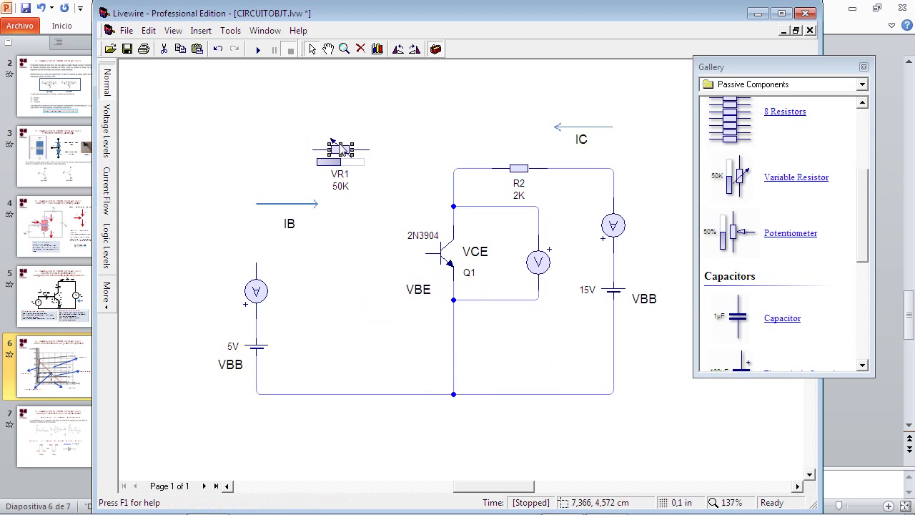
drag(338, 149, 343, 255)
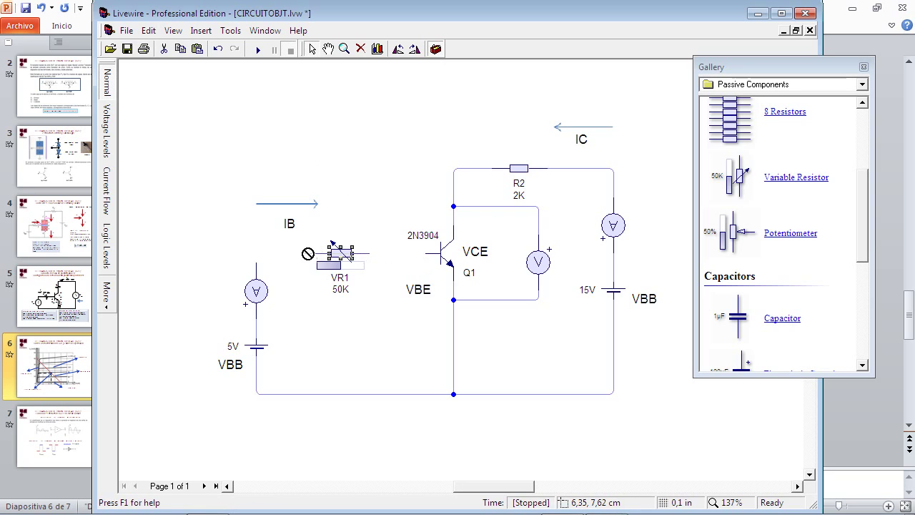
Wire the variable resistor between the left ammeter and the base of Q1
drag(314, 254, 255, 261)
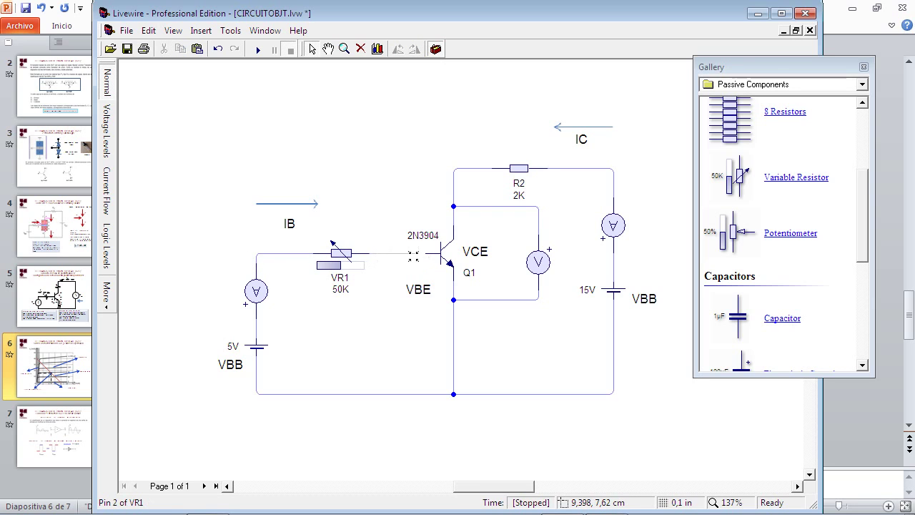
drag(426, 254, 427, 254)
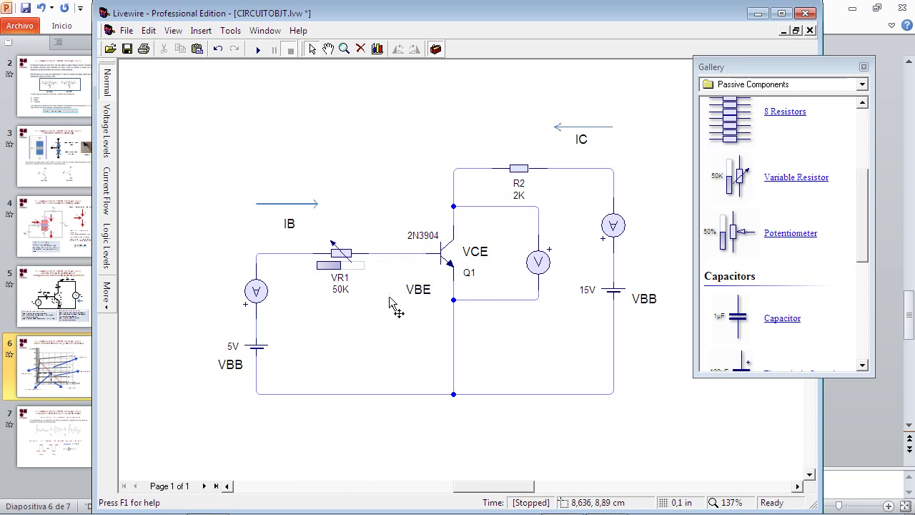
click(347, 259)
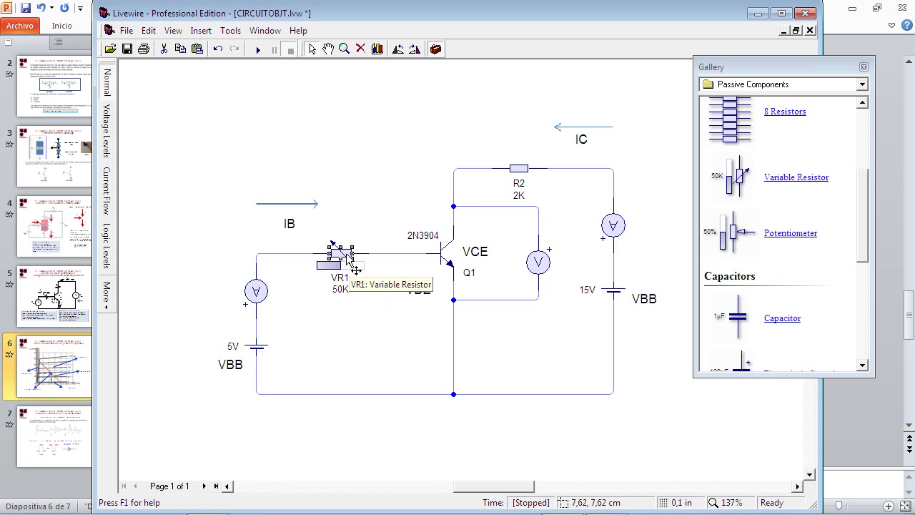
Raise the variable resistor VR1's maximum value and adjust its slider to 187,5K
double_click(348, 259)
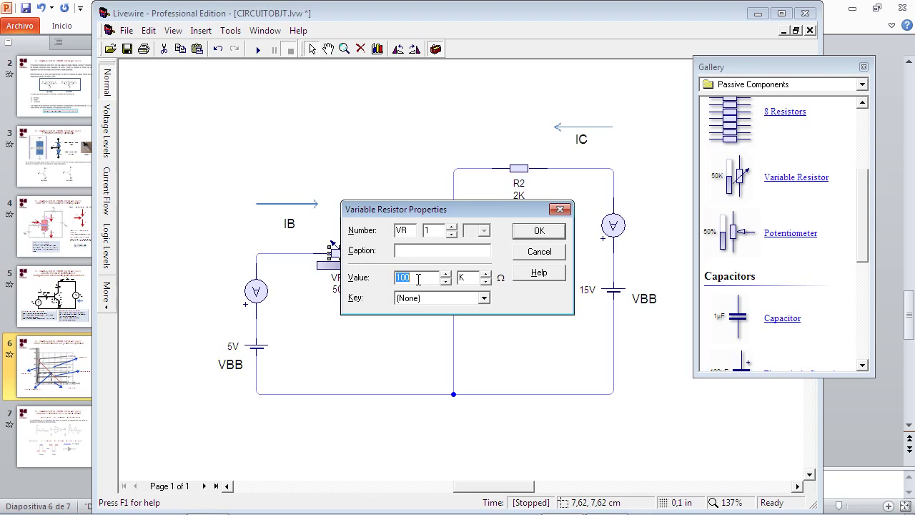
click(540, 231)
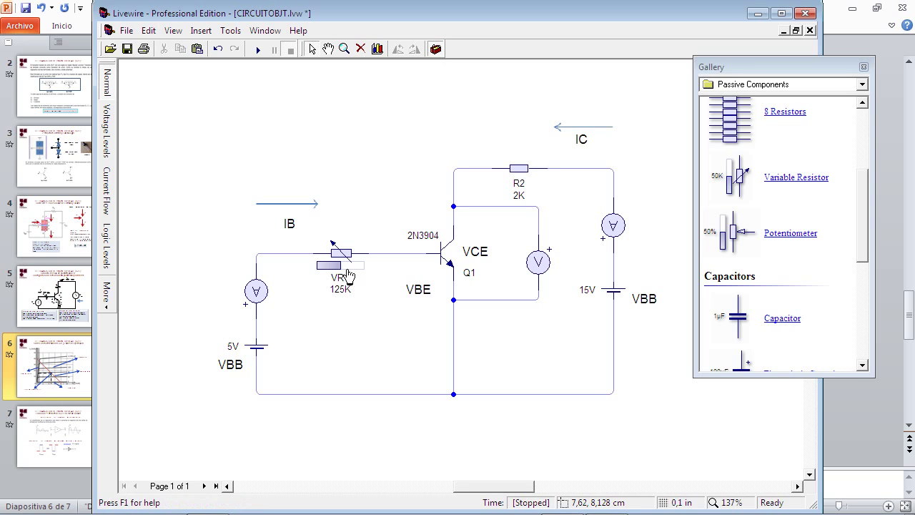
drag(340, 273, 353, 275)
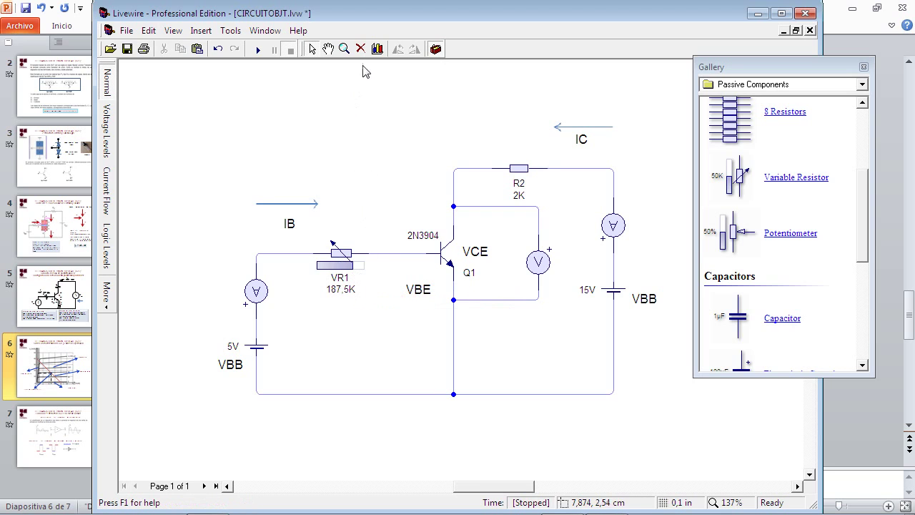
Run the simulation and vary VR1 between 187,5K and 200K, leaving it at 187,5K
click(257, 49)
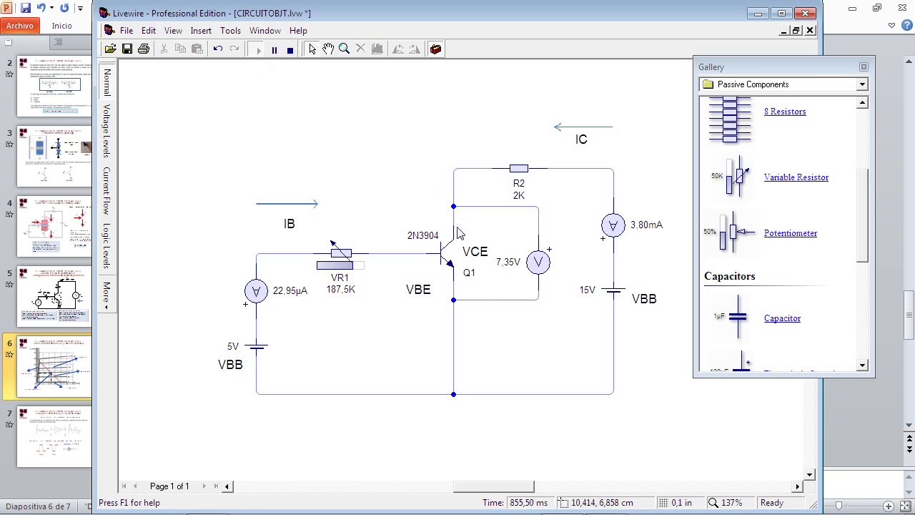
click(356, 274)
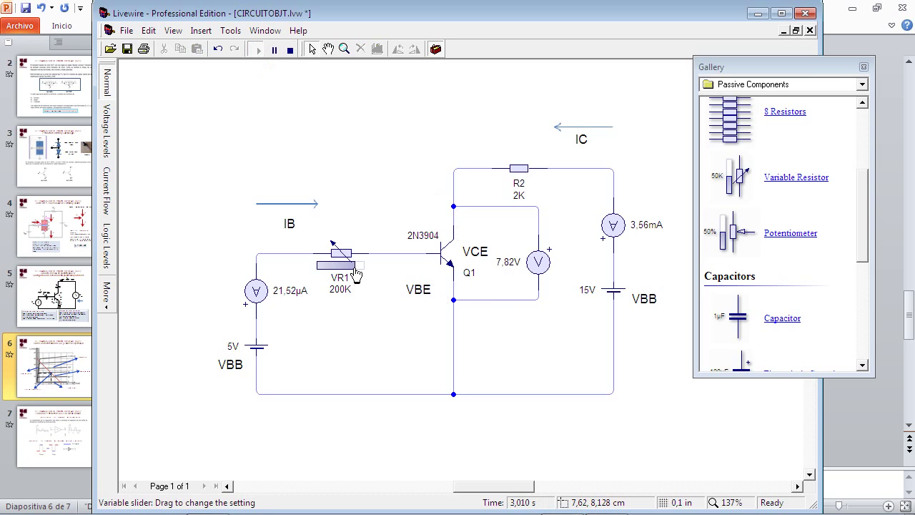
click(354, 275)
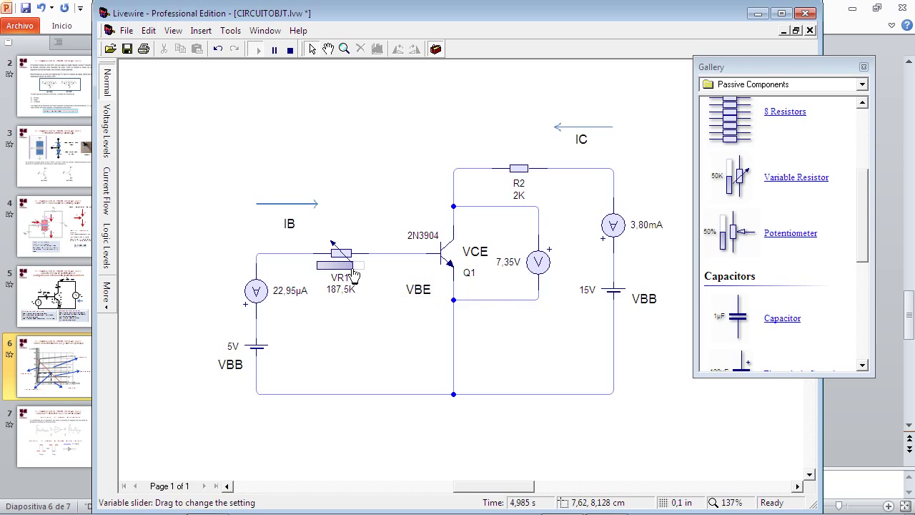
click(356, 274)
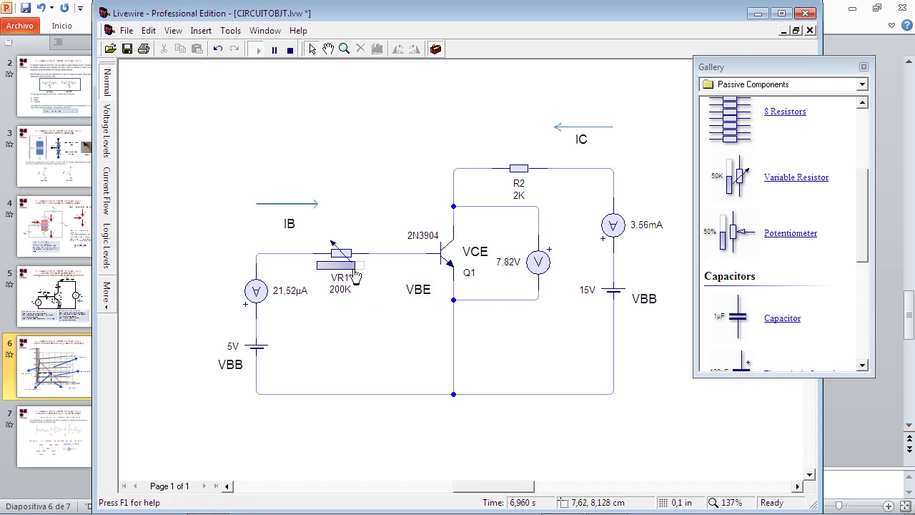
drag(355, 276, 350, 276)
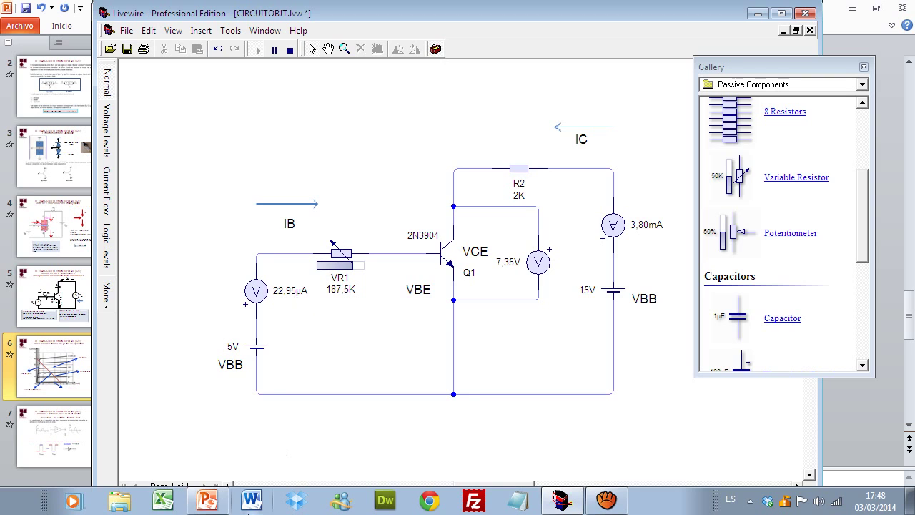
Switch to a blank Excel workbook and record the base current with the label IB in A1 and 22,95 in B1
click(207, 501)
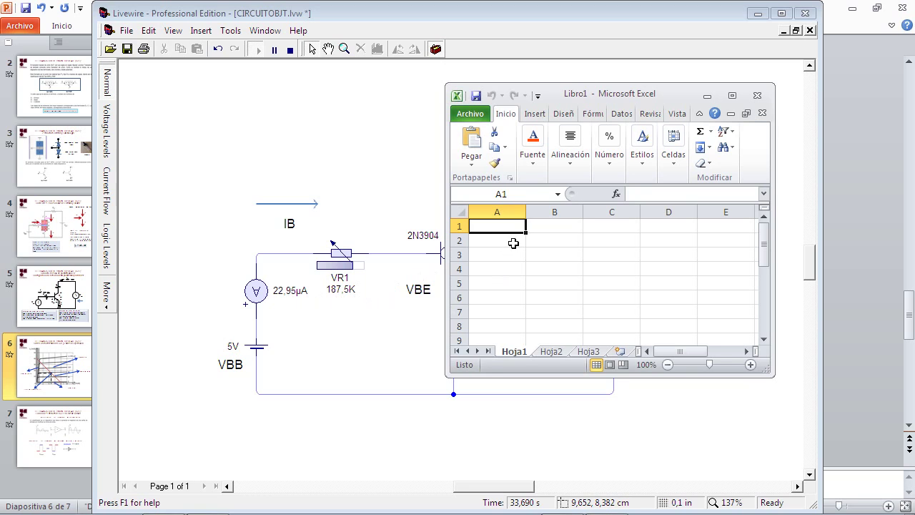
text(IB)
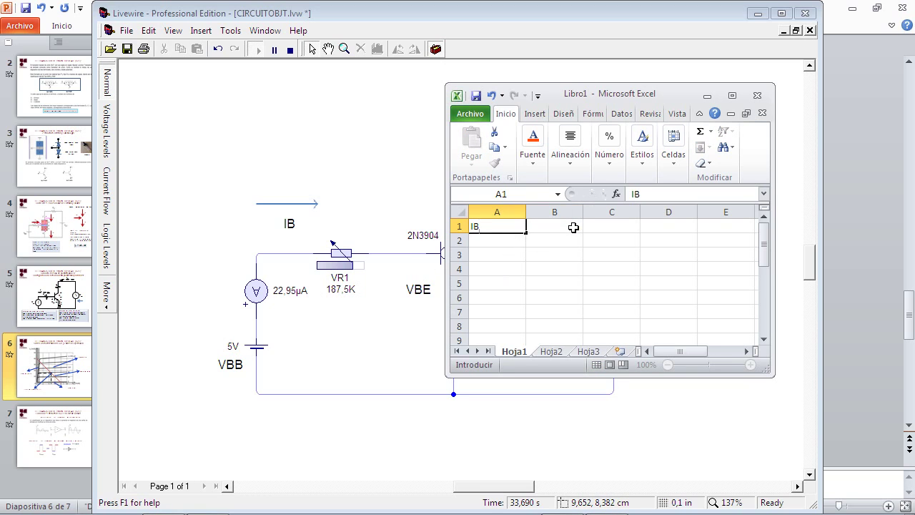
click(574, 226)
text(22,)
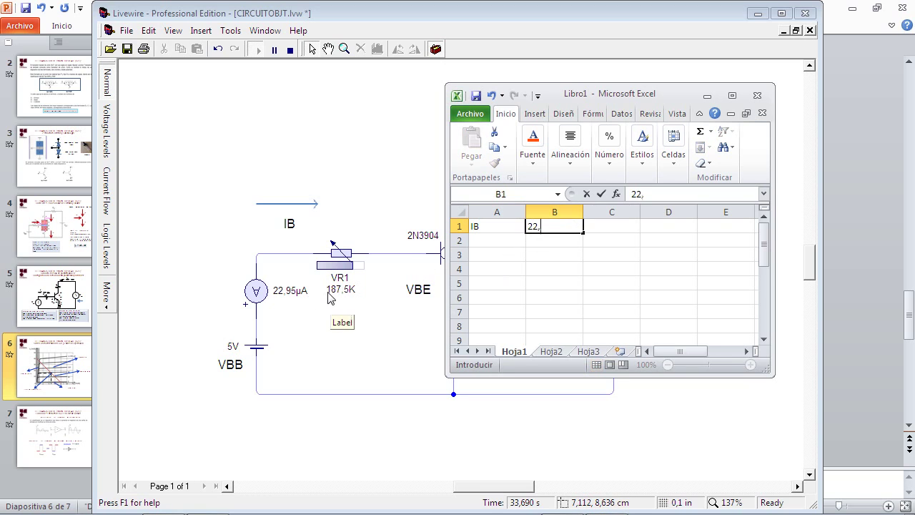
text(95)
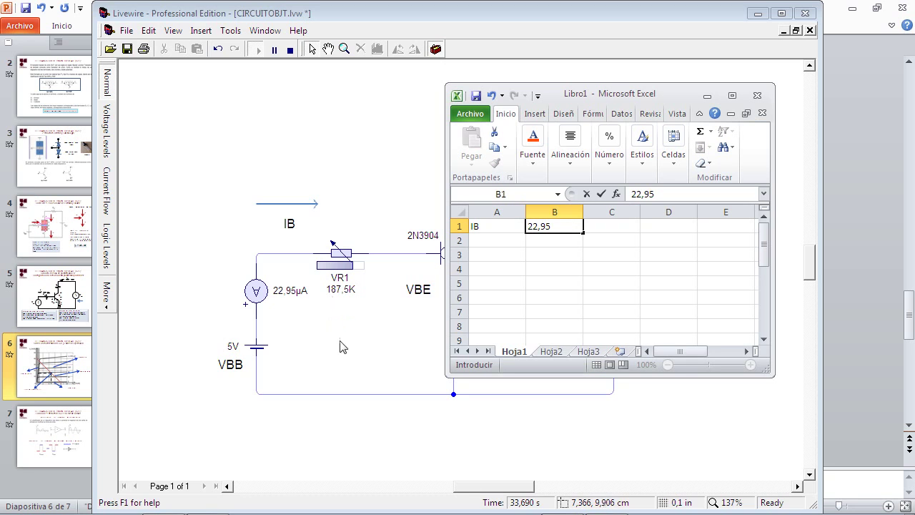
click(579, 280)
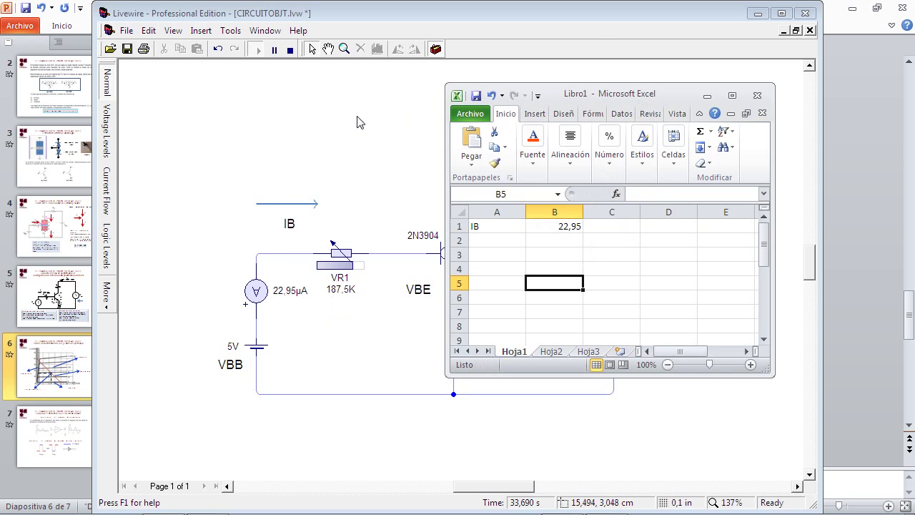
Move the Excel window clear of the collector ammeter and record IC in A2 with 3800 in B2
drag(615, 93, 309, 116)
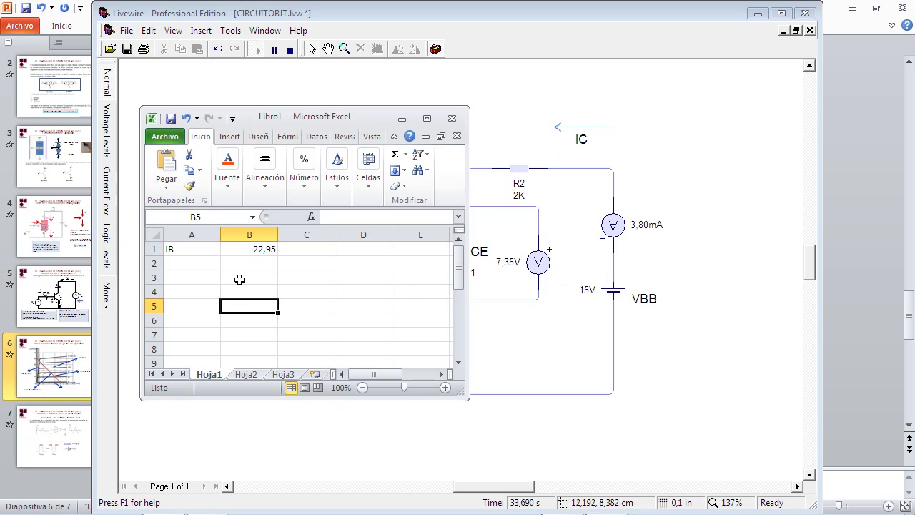
click(182, 262)
text(IC)
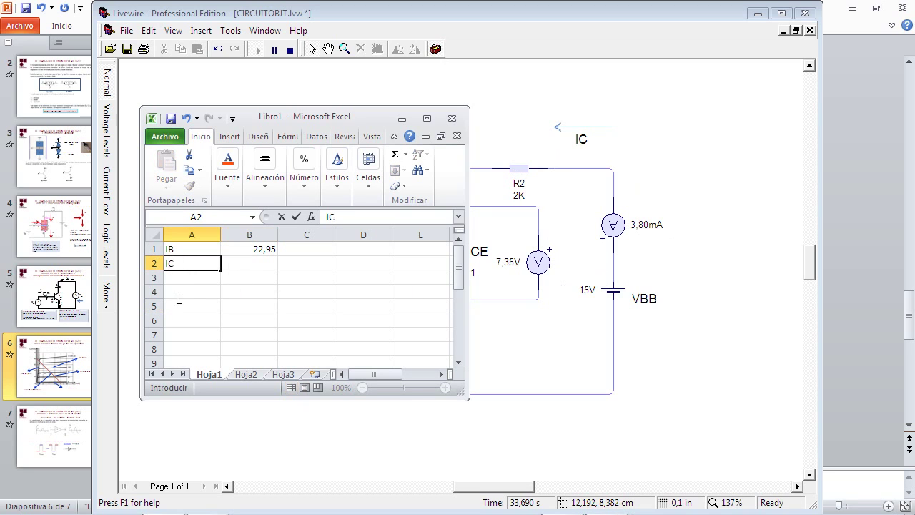
click(264, 264)
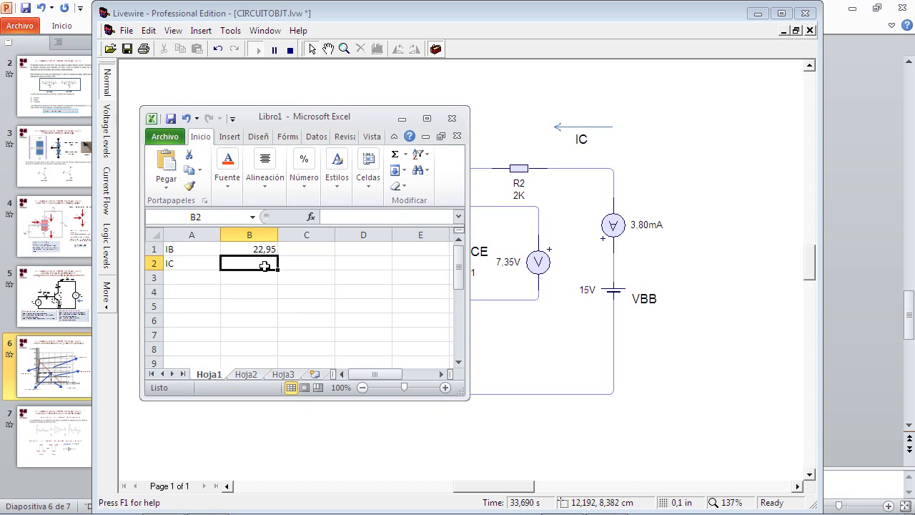
text(3,8)
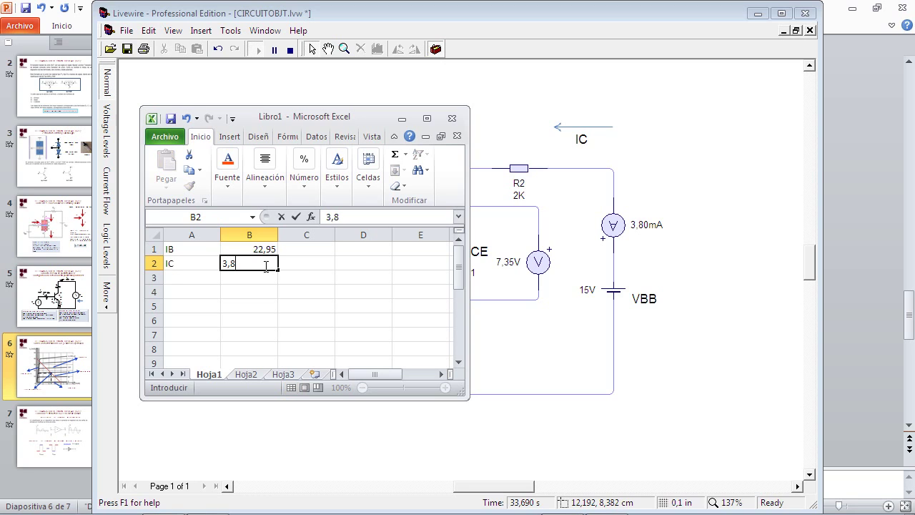
key(BackSpace)
key(BackSpace)
text(800)
key(Return)
Label A4 as Beta and calculate the transistor gain in B4 with the formula =B2/B1
click(205, 290)
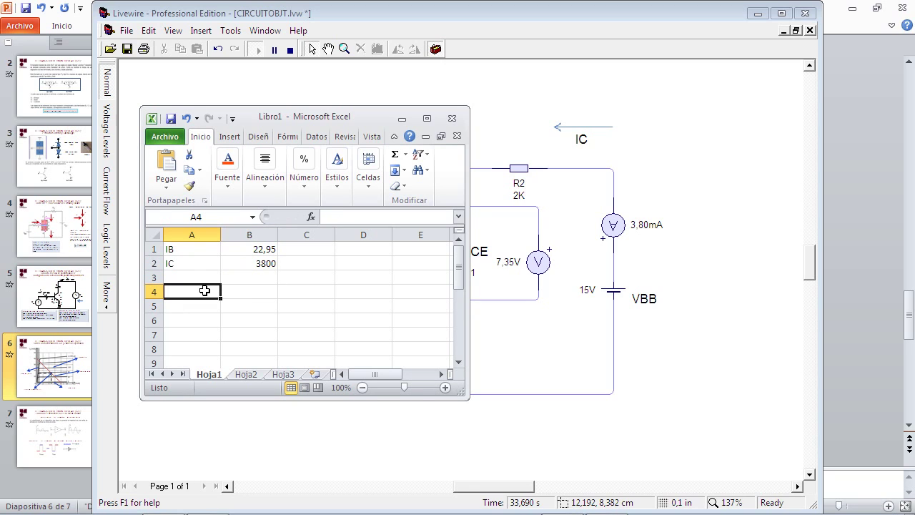
text(Beta)
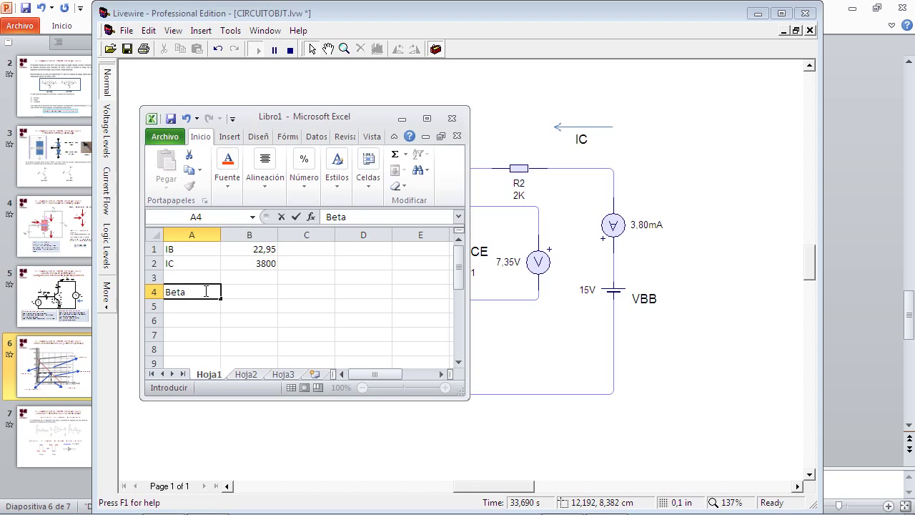
key(Tab)
text(=)
key(Up)
key(Up)
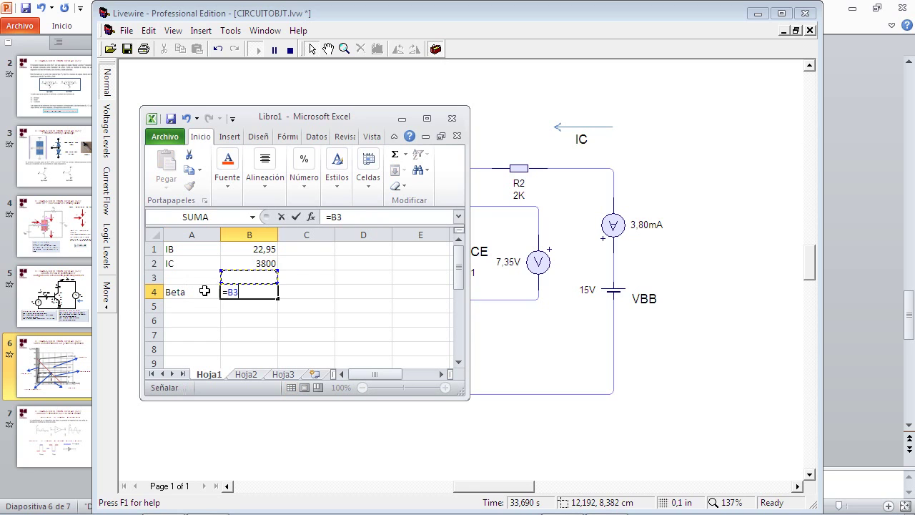
text(/)
key(Up)
key(Up)
key(Up)
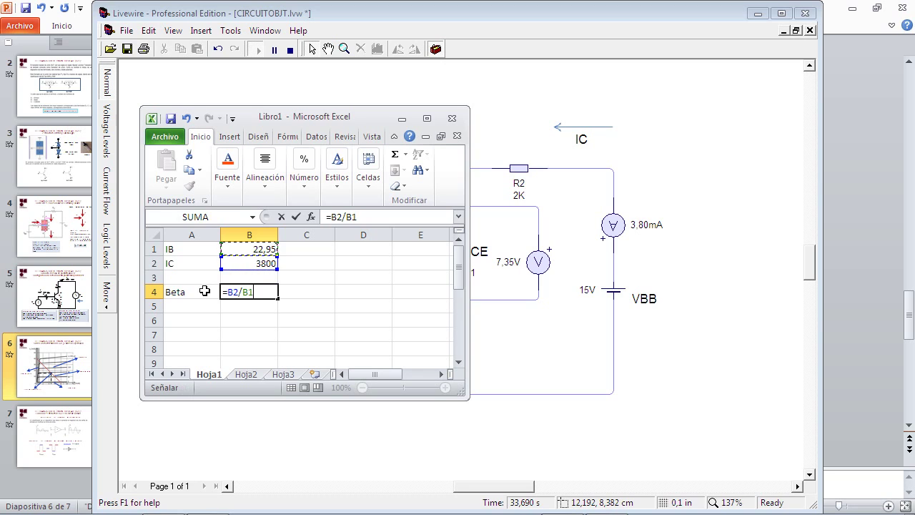
key(Return)
key(Up)
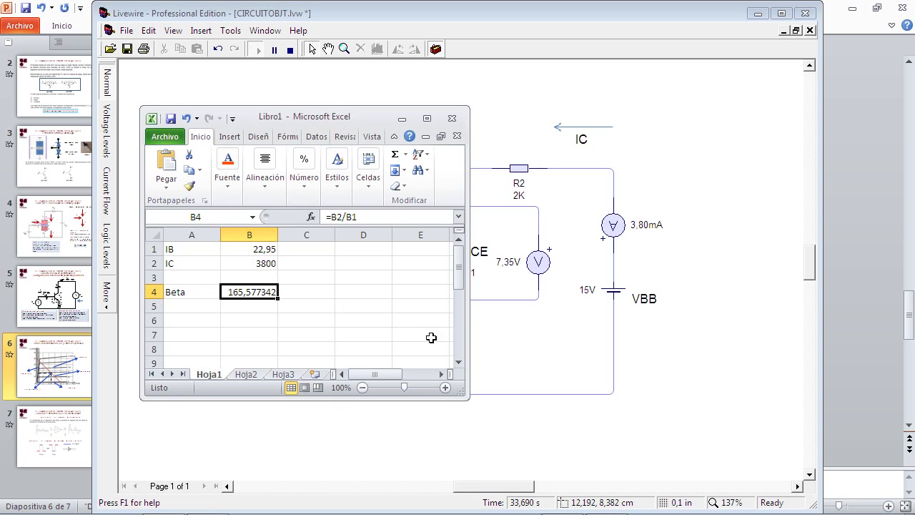
Switch back to Livewire and examine the base current, collector current and VCE readings around transistor Q1
click(612, 353)
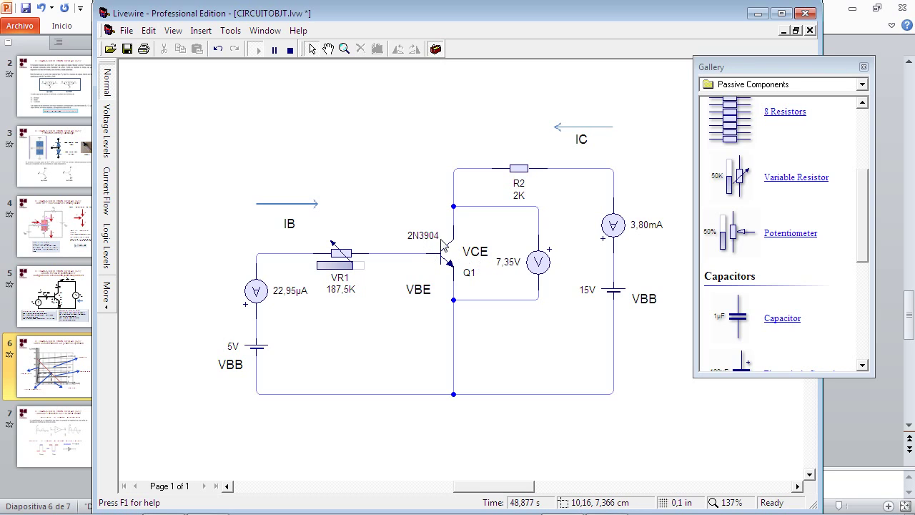
mouse_move(455, 246)
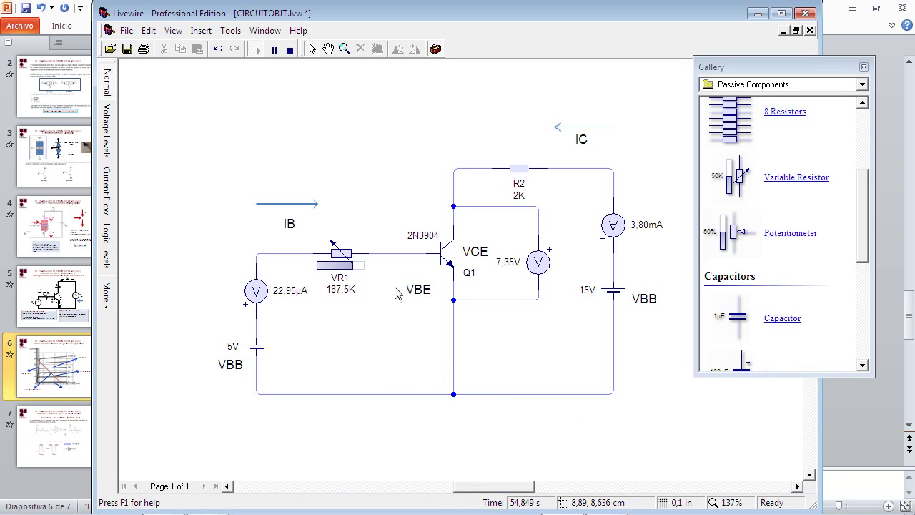
mouse_move(395, 255)
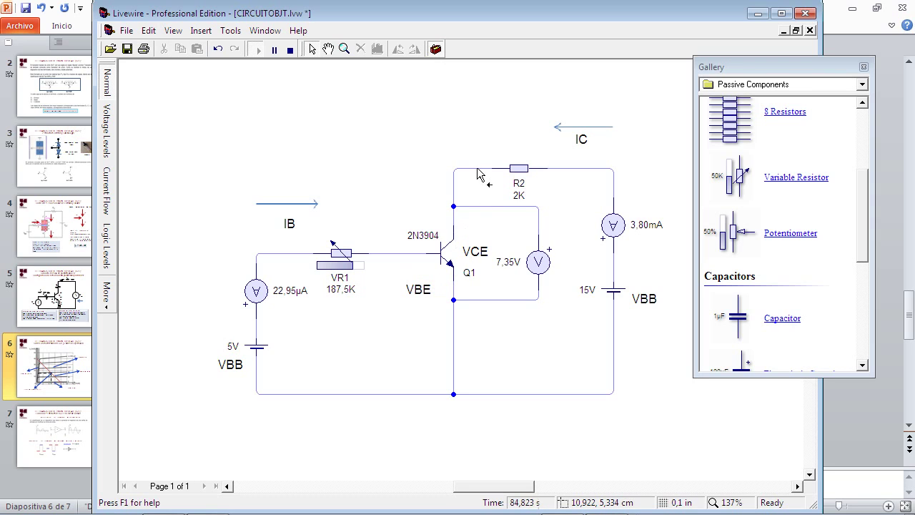
mouse_move(478, 174)
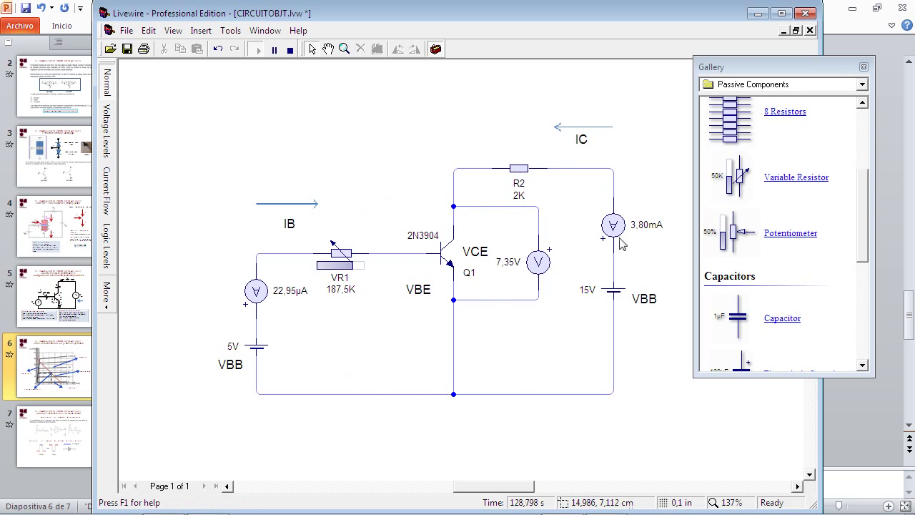
mouse_move(502, 213)
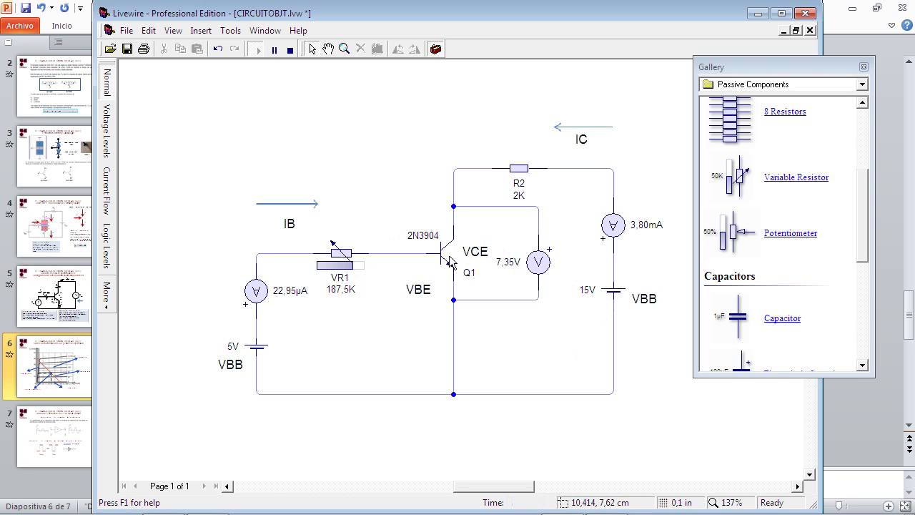
mouse_move(451, 263)
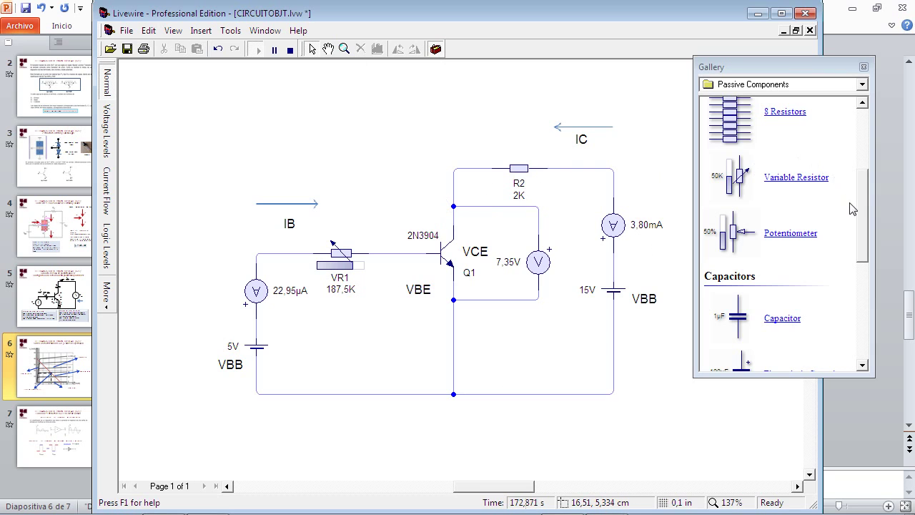
Save the modified transistor circuit under its existing file name, CIRCUITOBJT
drag(865, 198, 863, 126)
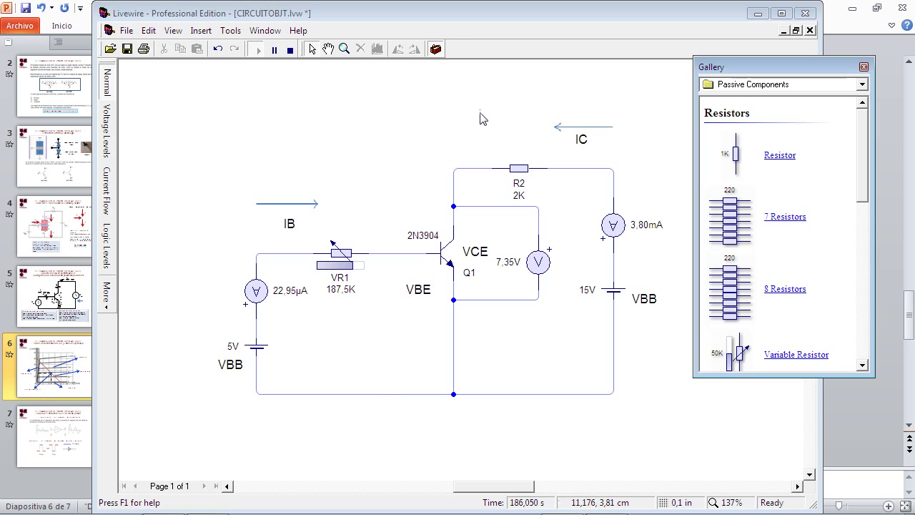
click(126, 31)
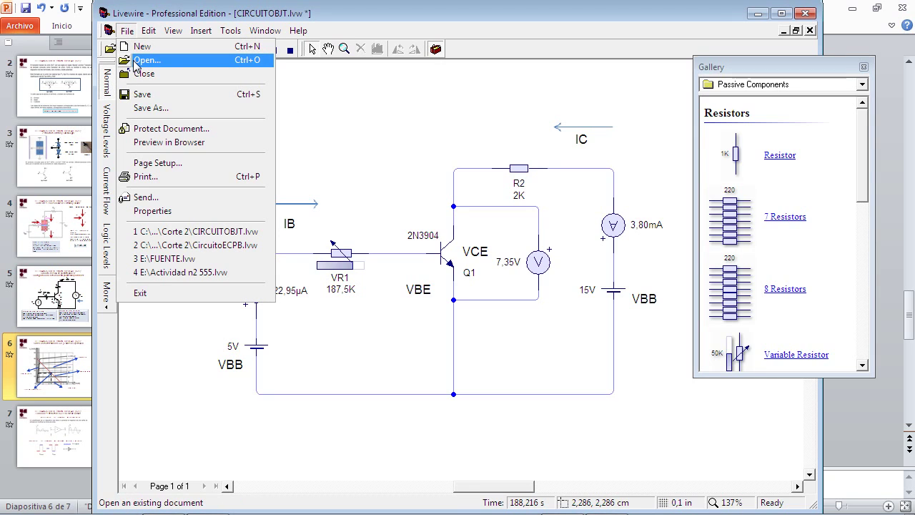
click(147, 94)
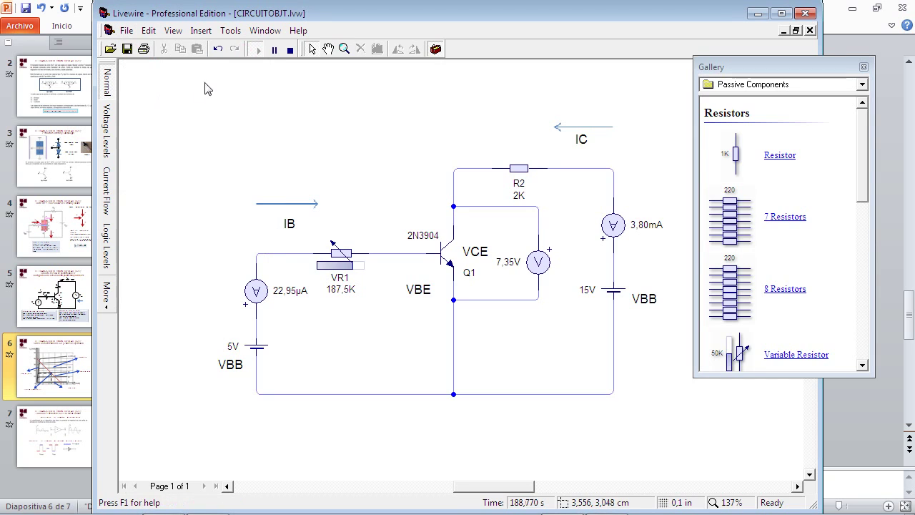
click(126, 32)
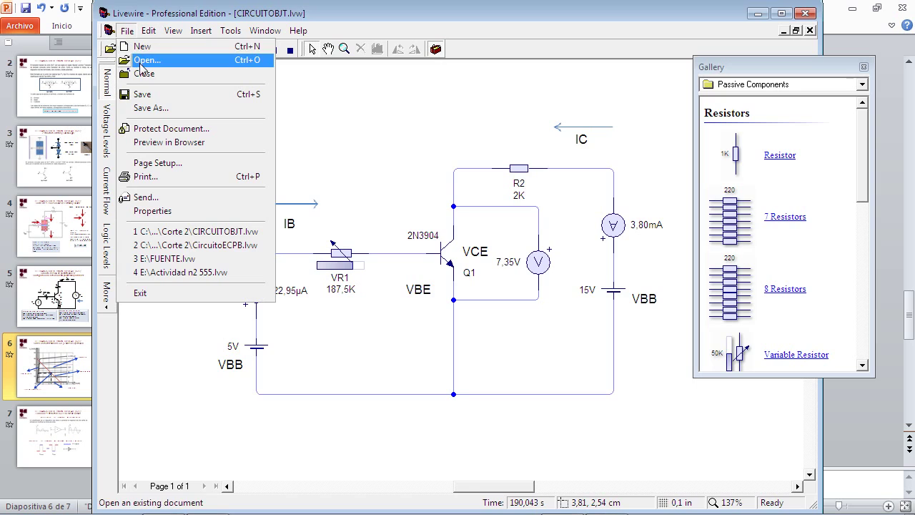
click(147, 60)
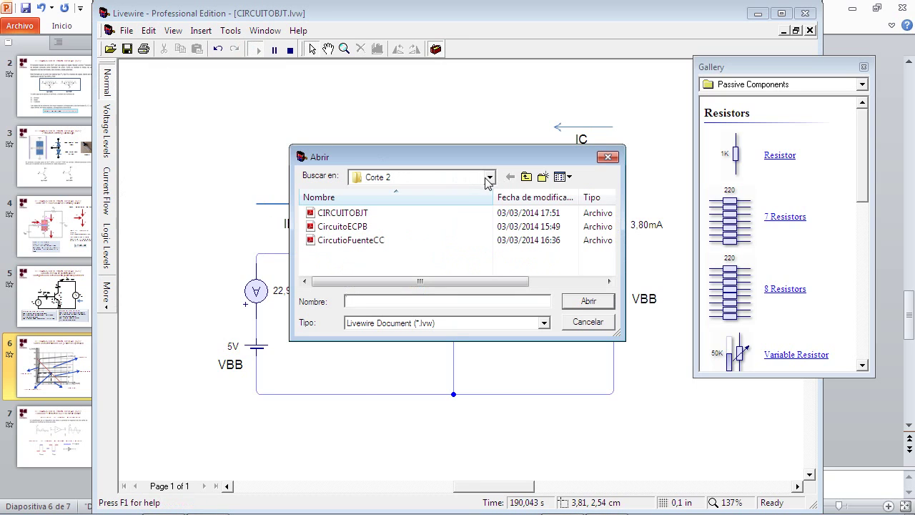
click(489, 178)
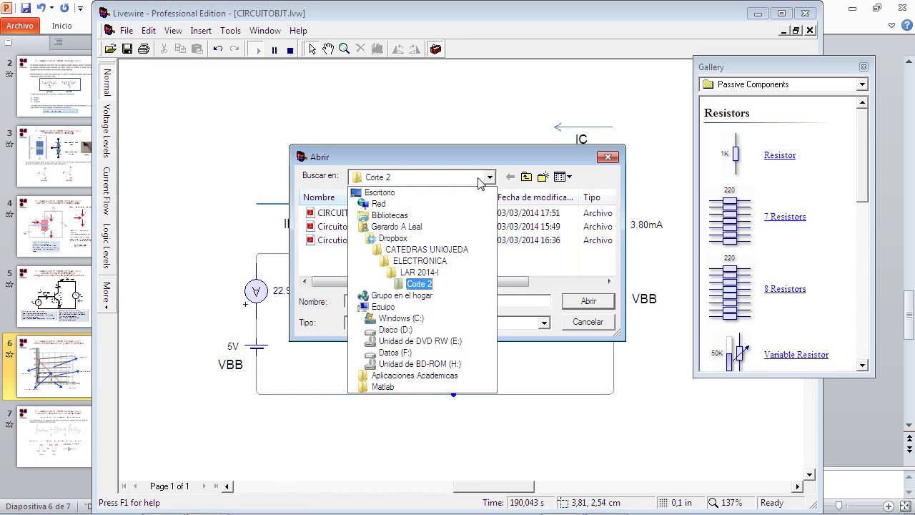
click(519, 122)
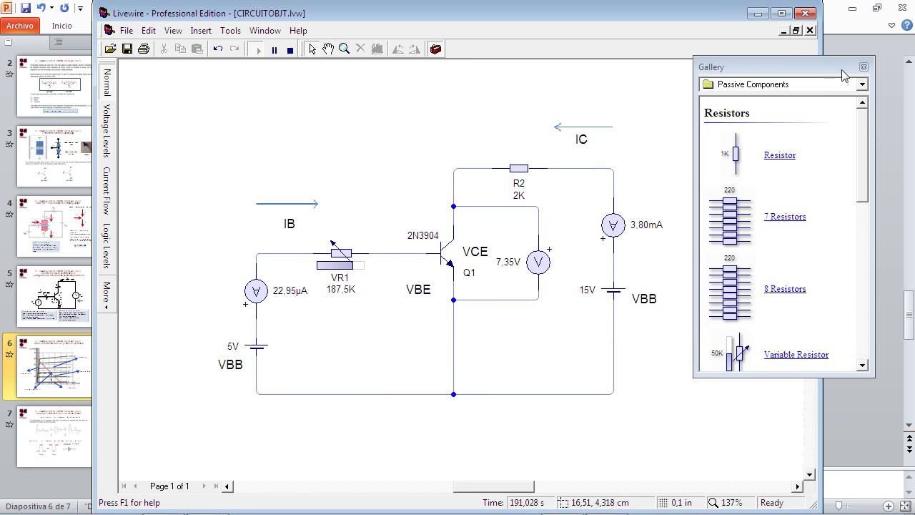
Clear the desktop by closing Livewire, discarding the unsaved Libro1 workbook in Excel, and minimizing PowerPoint
click(864, 66)
click(805, 13)
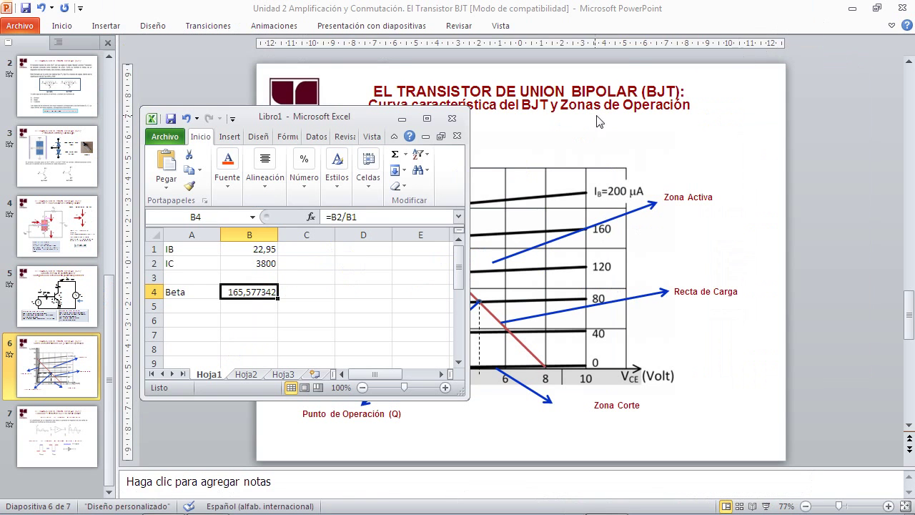
click(452, 118)
click(848, 12)
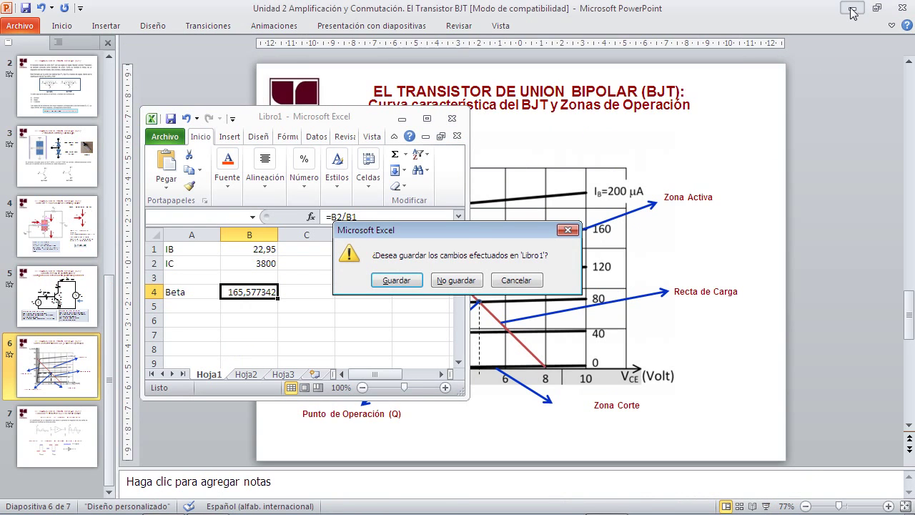
click(452, 280)
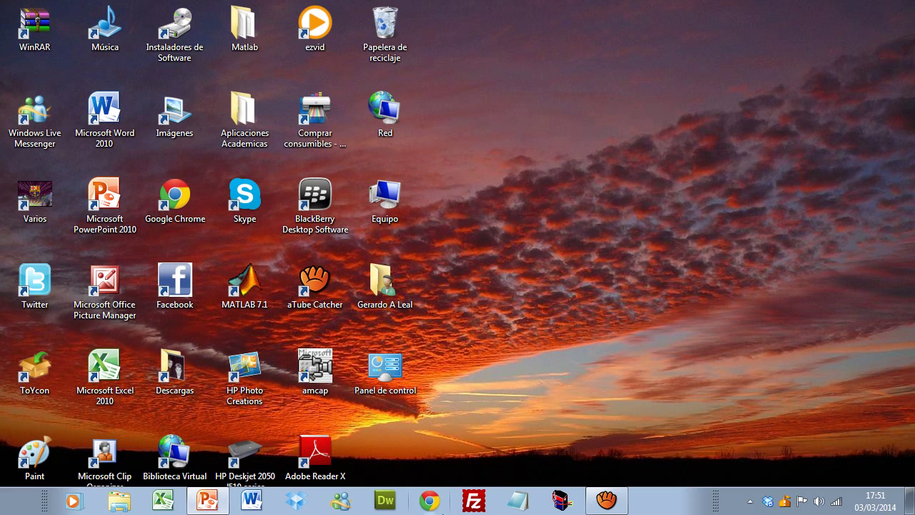
Relaunch Livewire and open the Transistor Logic example from the Electronics sample circuits
click(561, 502)
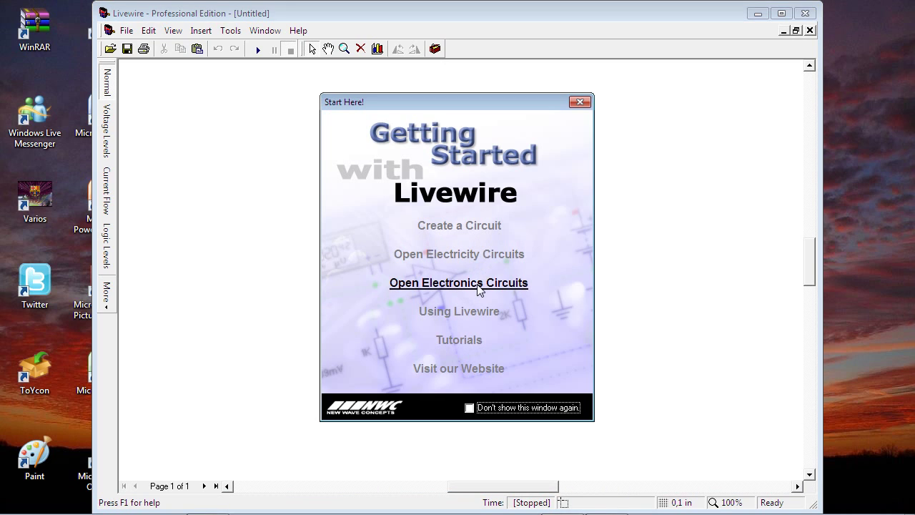
click(476, 286)
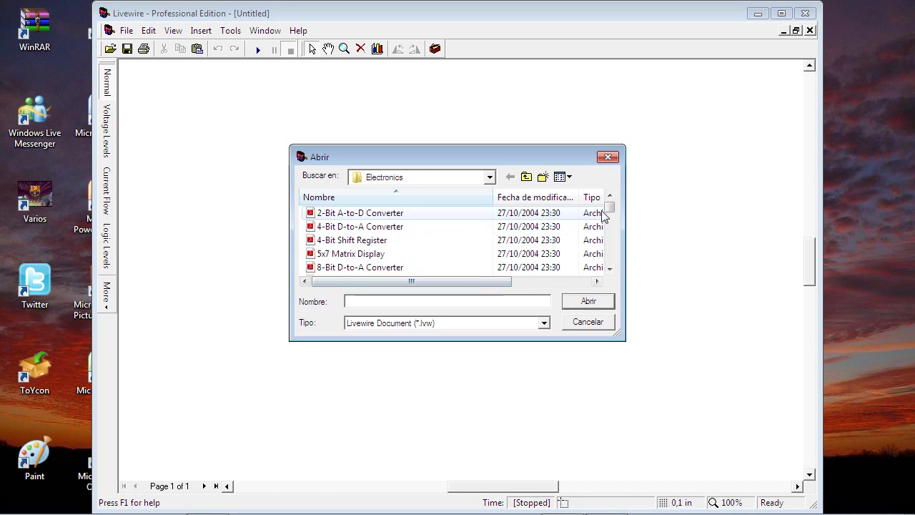
drag(609, 207, 609, 257)
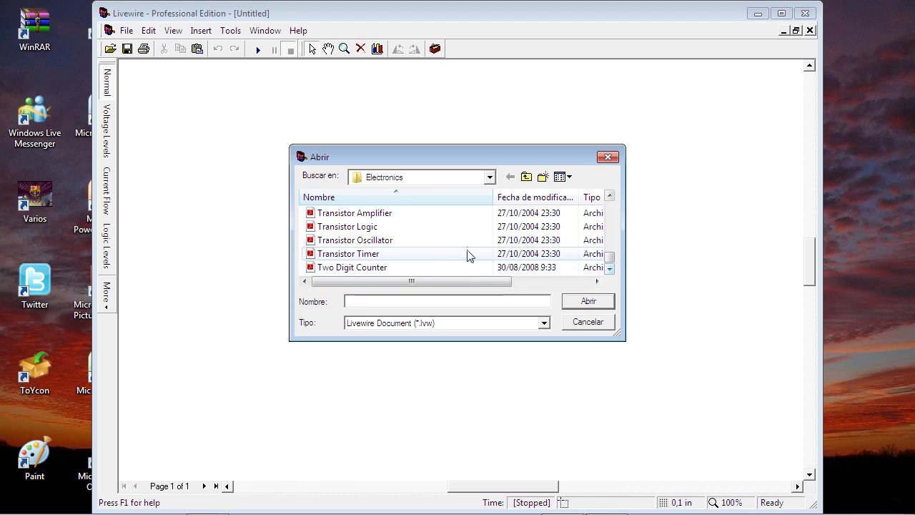
click(381, 229)
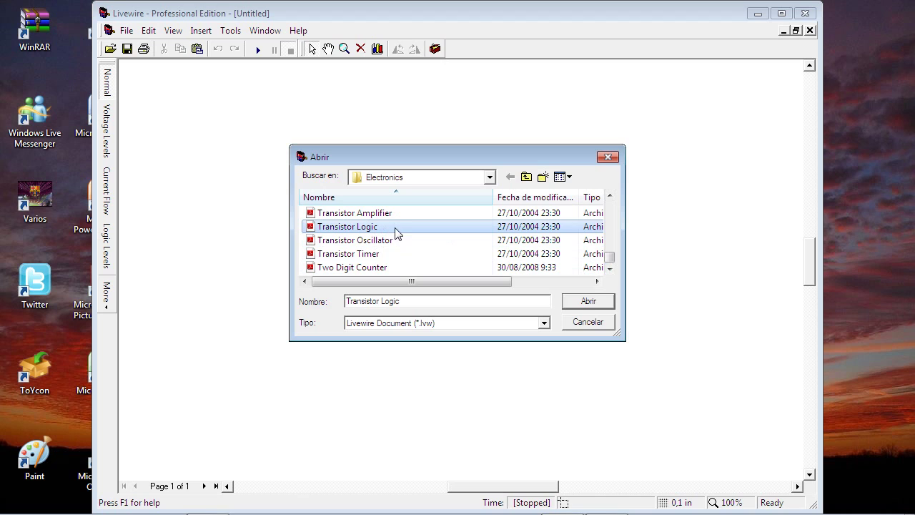
click(589, 303)
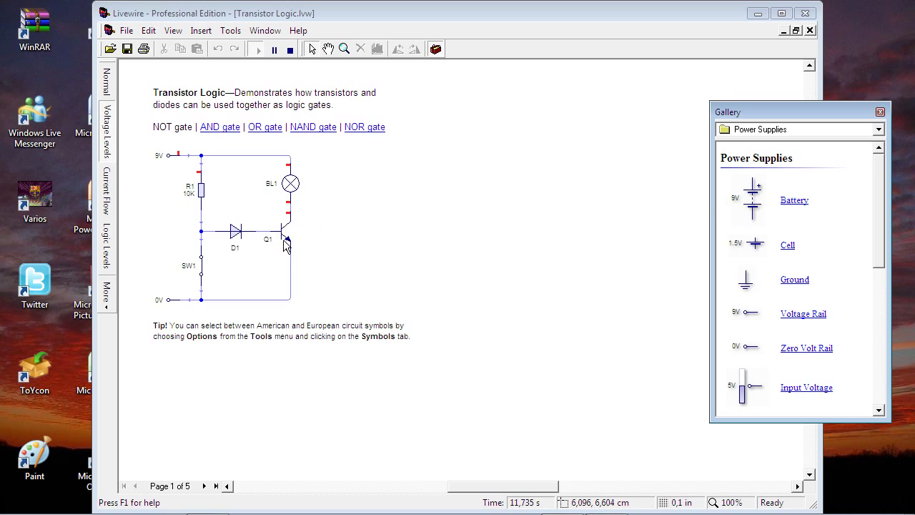
Open the Transistor Amplifier example from the Electronics folder to view its circuit
mouse_move(285, 245)
click(126, 31)
click(146, 60)
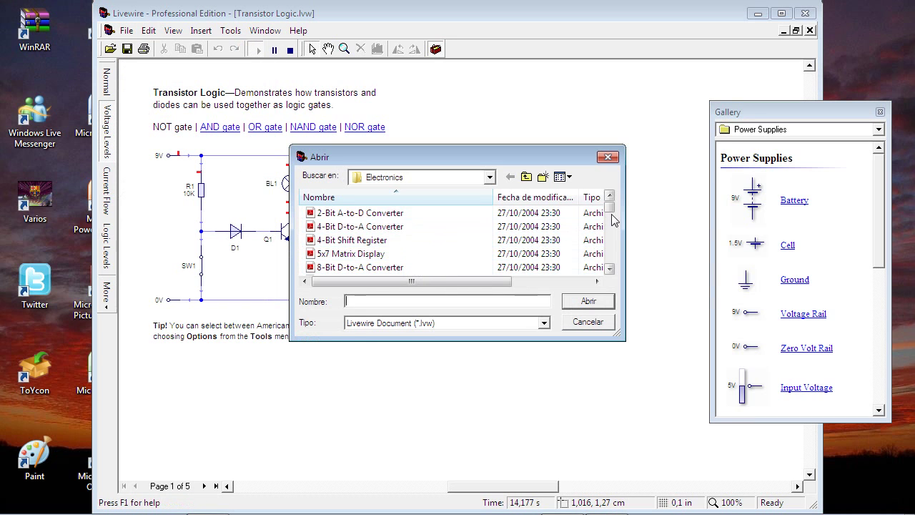
drag(609, 207, 614, 265)
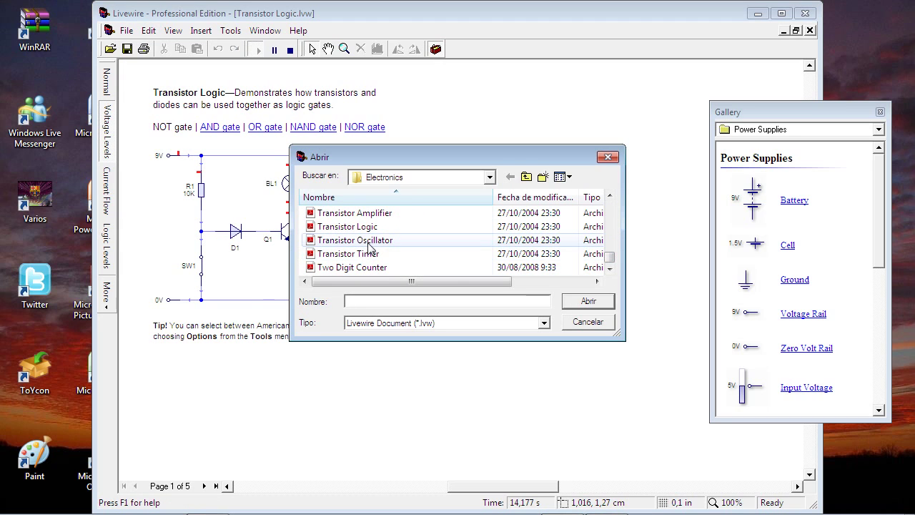
click(355, 213)
click(579, 303)
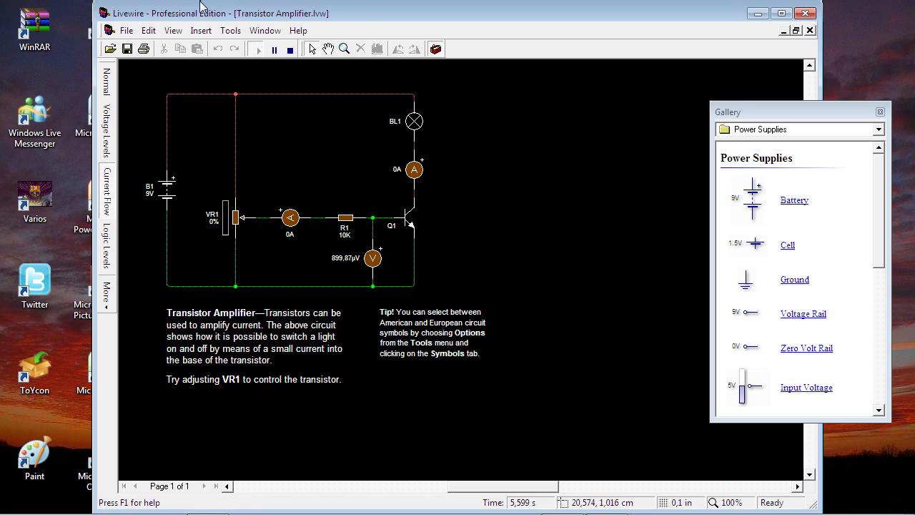
Start opening another circuit file and browse through the user's profile folder to its Dropbox folder
click(127, 31)
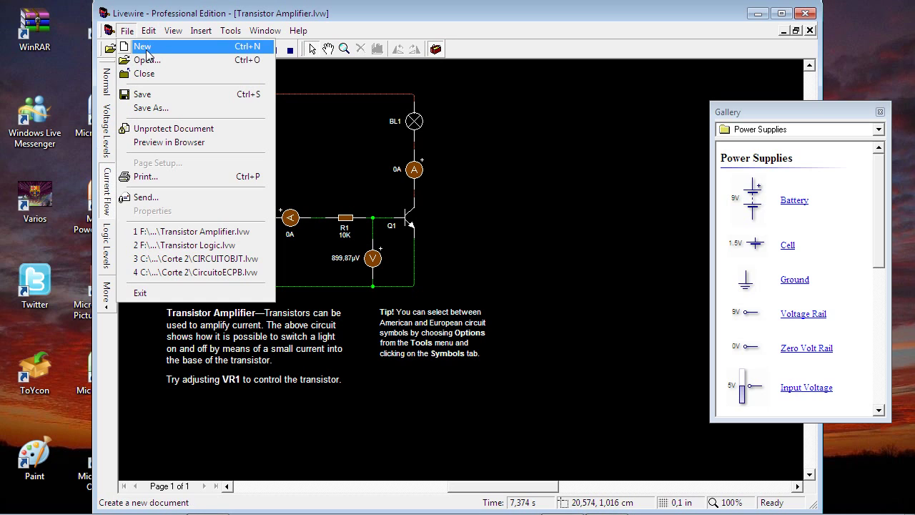
click(149, 63)
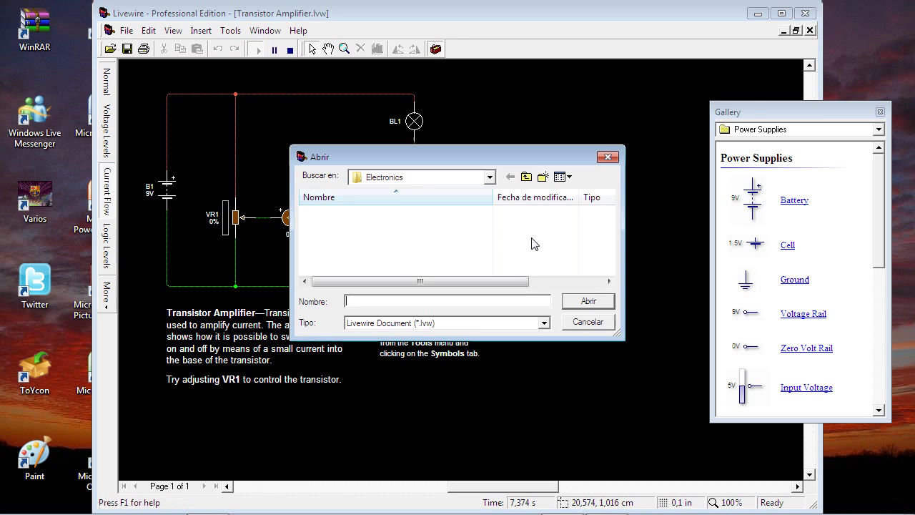
click(489, 179)
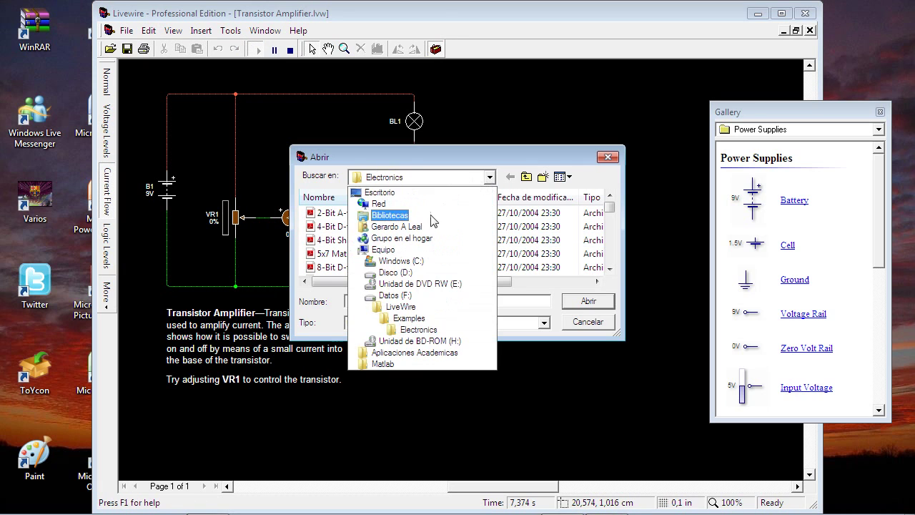
click(388, 261)
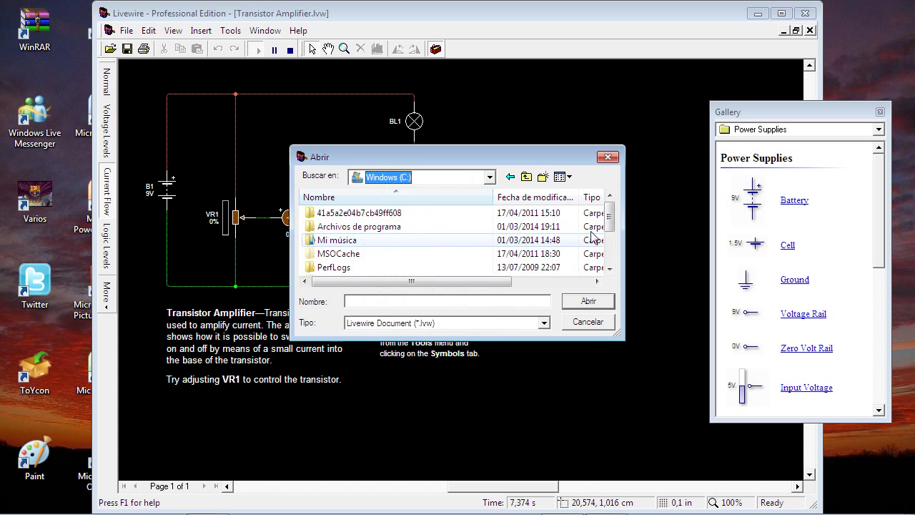
mouse_move(609, 218)
mouse_down()
mouse_move(611, 257)
mouse_move(611, 213)
mouse_up()
click(492, 178)
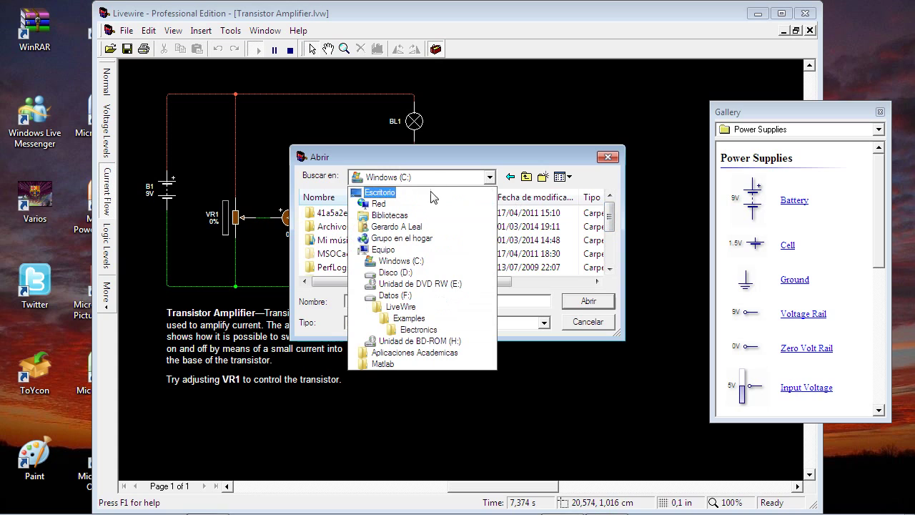
click(419, 227)
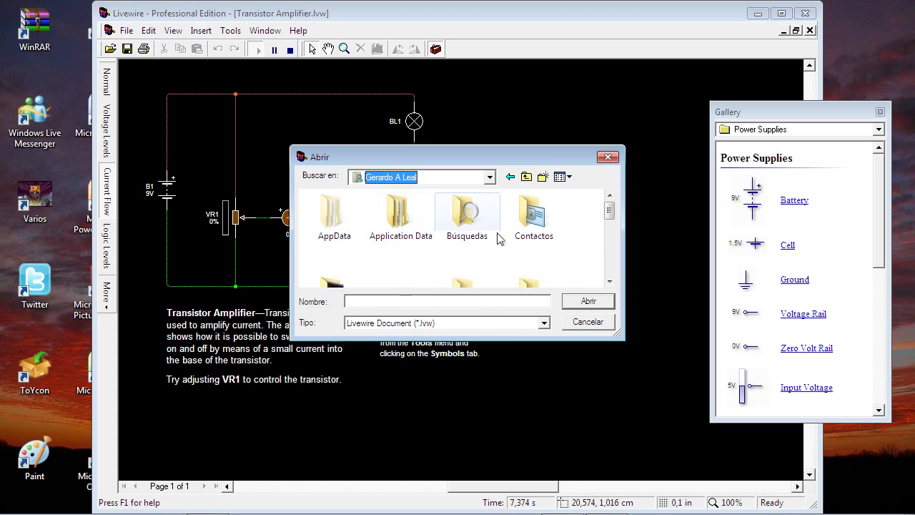
scroll(484, 214, down, 2)
double_click(468, 204)
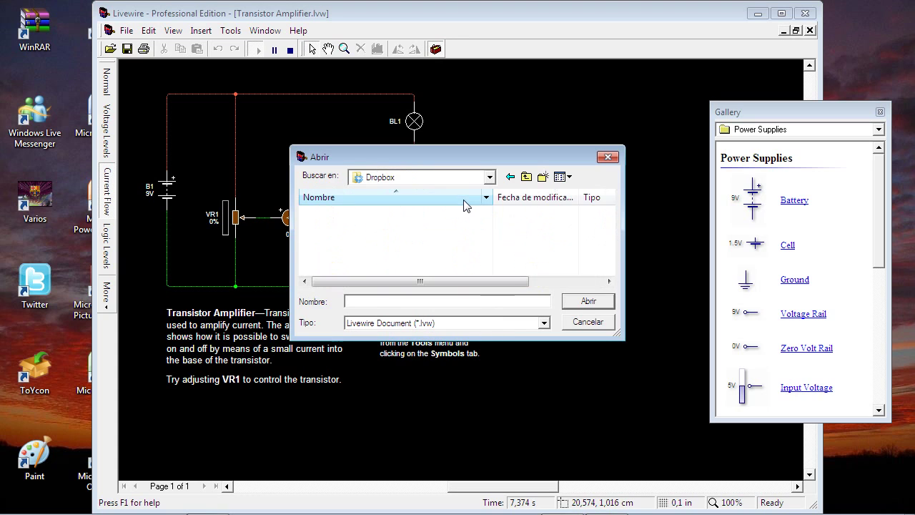
scroll(613, 216, down, 2)
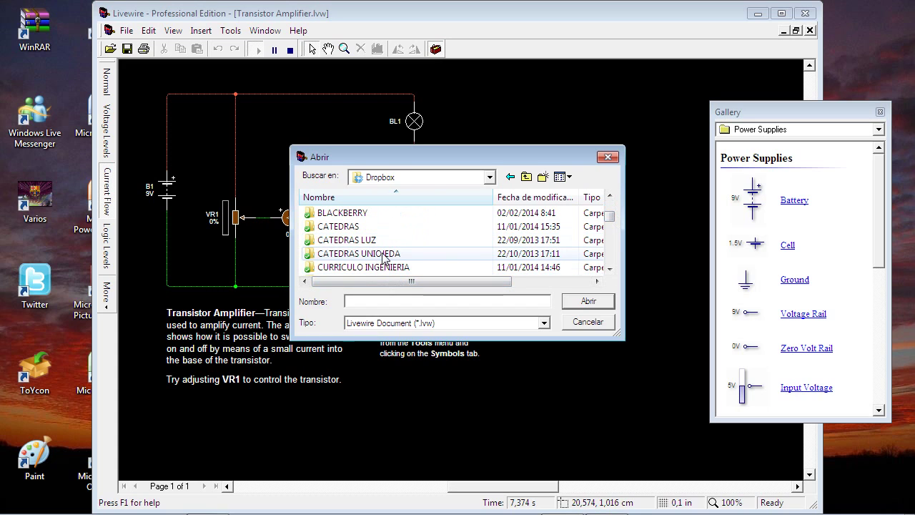
Go into the CATEDRAS UNIOJEDA folder and open its ELECTRONICA subfolder
click(383, 253)
click(383, 254)
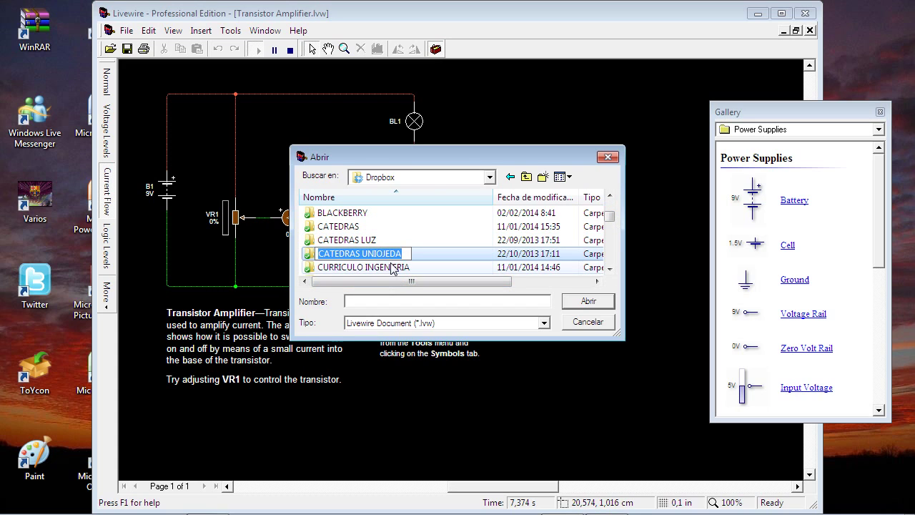
click(391, 264)
click(389, 255)
click(386, 255)
click(382, 265)
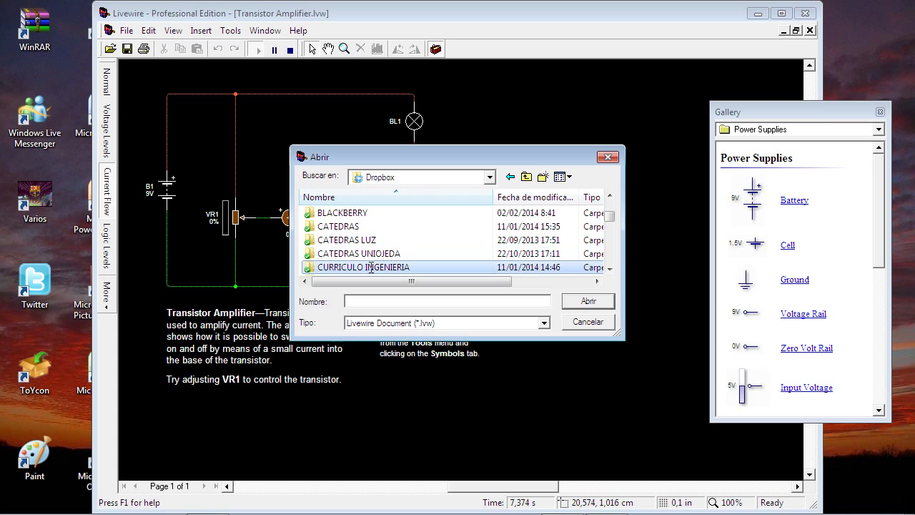
click(371, 255)
double_click(371, 255)
double_click(361, 240)
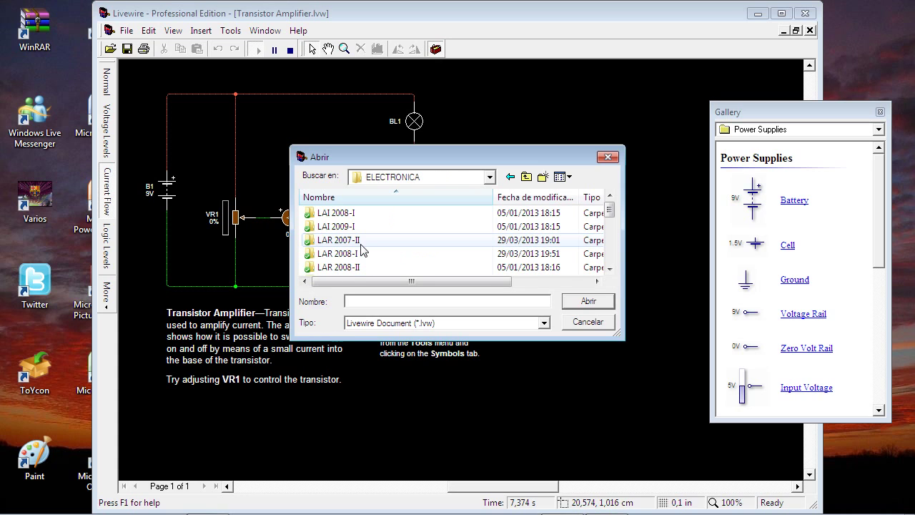
Browse through LAR 2014-I to the Corte 2 folder and open the CIRCUITOBJT circuit
drag(609, 206, 492, 274)
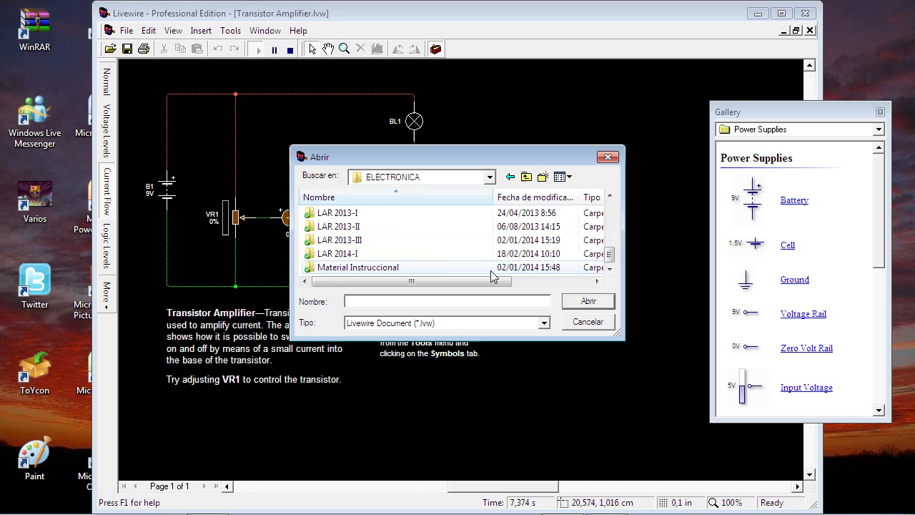
double_click(357, 256)
double_click(332, 226)
click(341, 227)
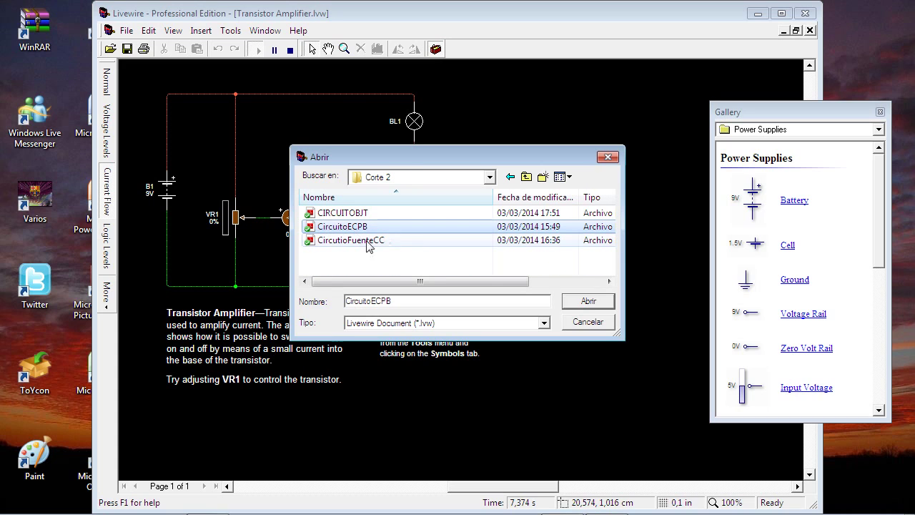
click(343, 213)
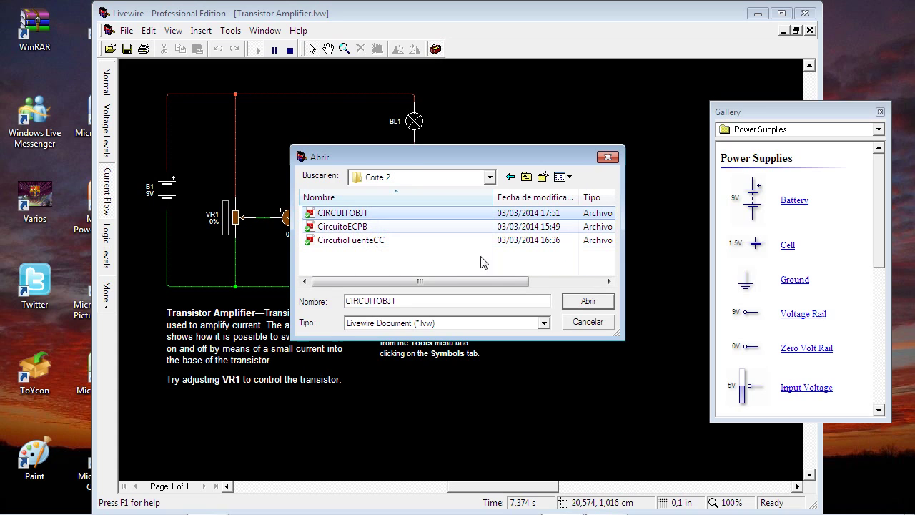
click(589, 304)
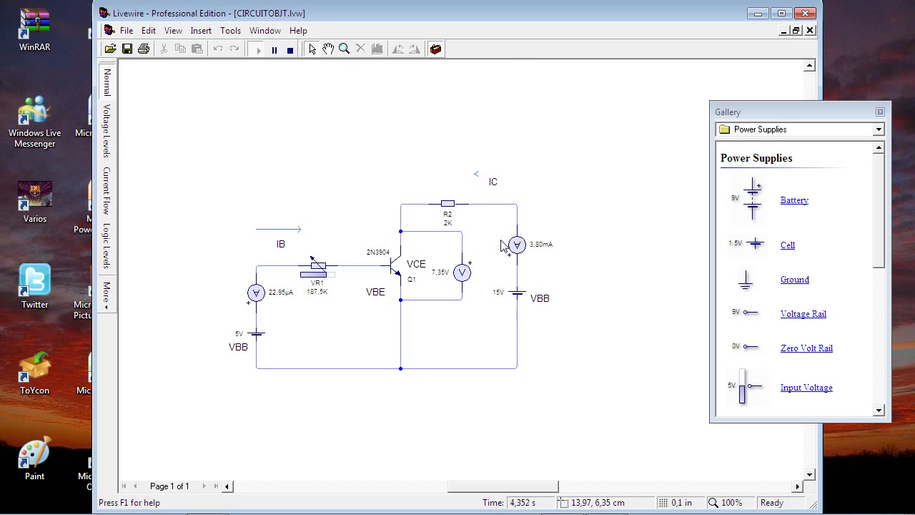
Stop the simulation and separate the IC arrow from its label, moving the arrow slightly up and the label slightly down and right
click(289, 49)
click(496, 179)
mouse_move(498, 179)
mouse_down()
mouse_move(527, 152)
mouse_move(542, 165)
mouse_move(505, 170)
mouse_up()
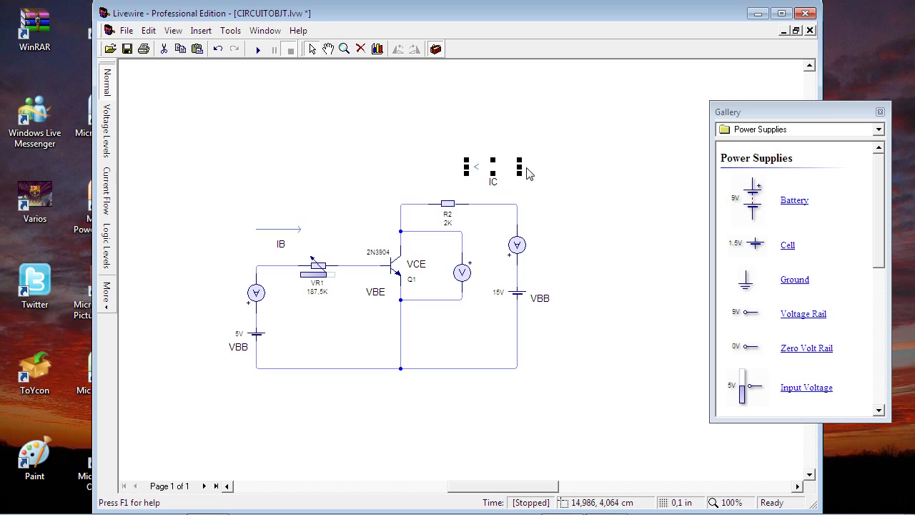
click(531, 169)
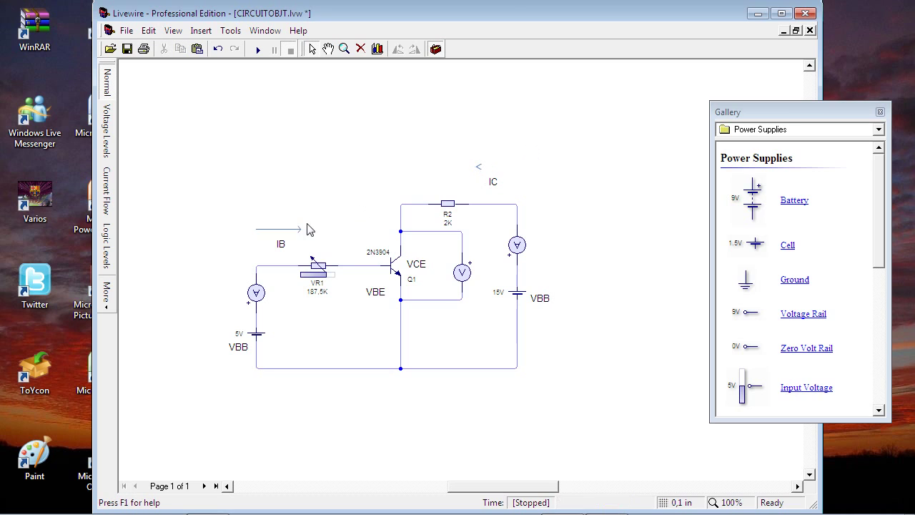
click(496, 179)
drag(499, 181, 508, 188)
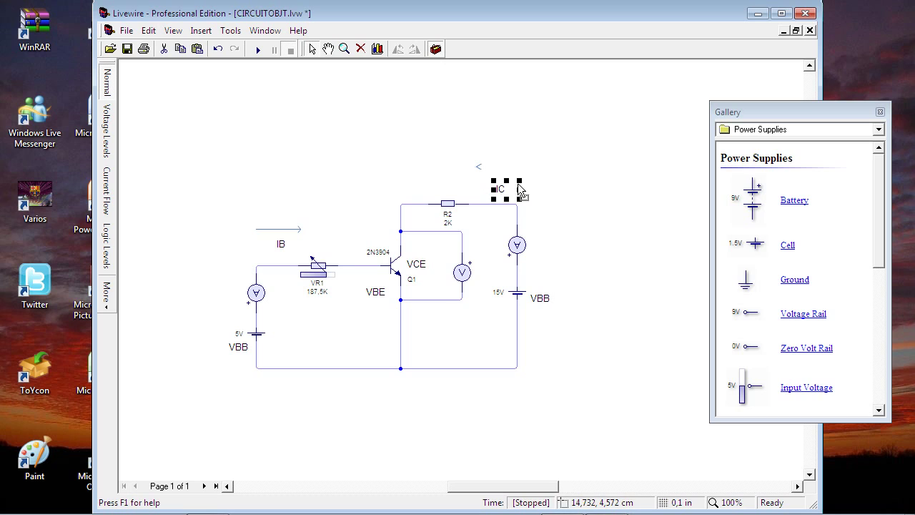
click(562, 283)
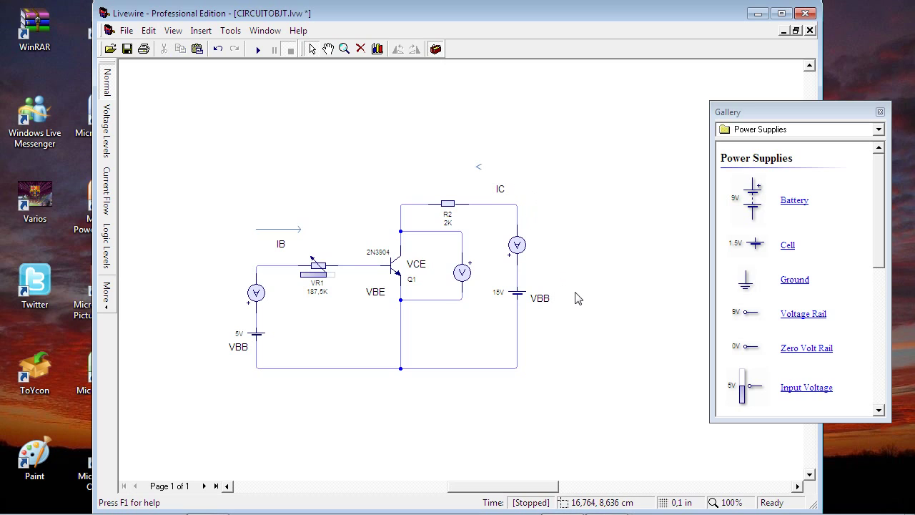
Run the simulation, examine the transistor circuit in the Current Flow view, and return to the Normal view
click(258, 49)
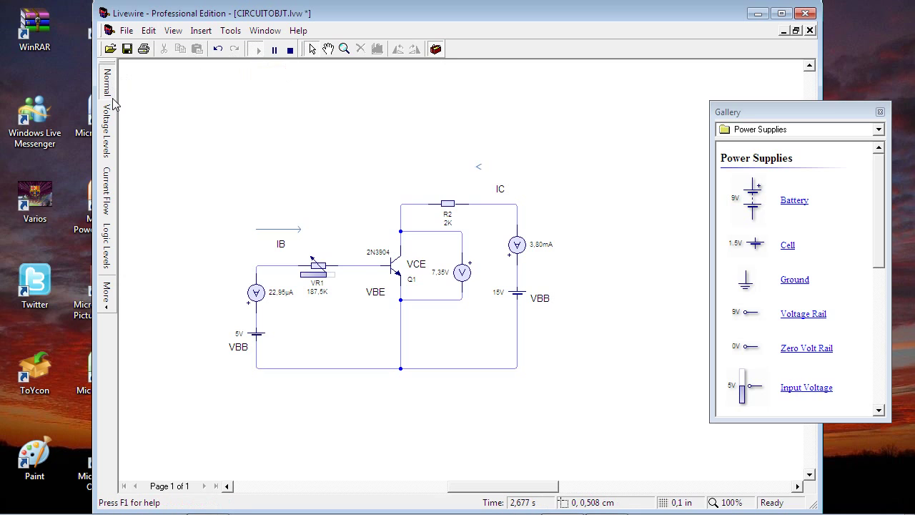
click(112, 211)
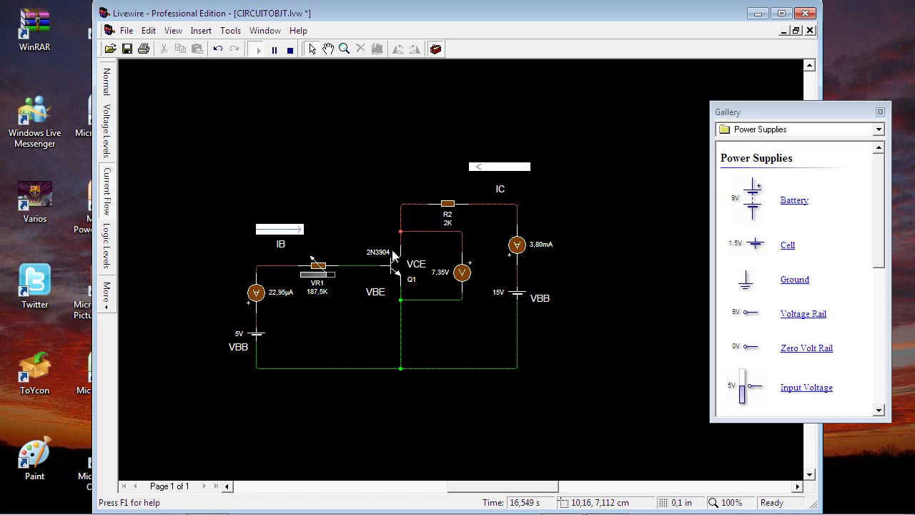
mouse_move(400, 229)
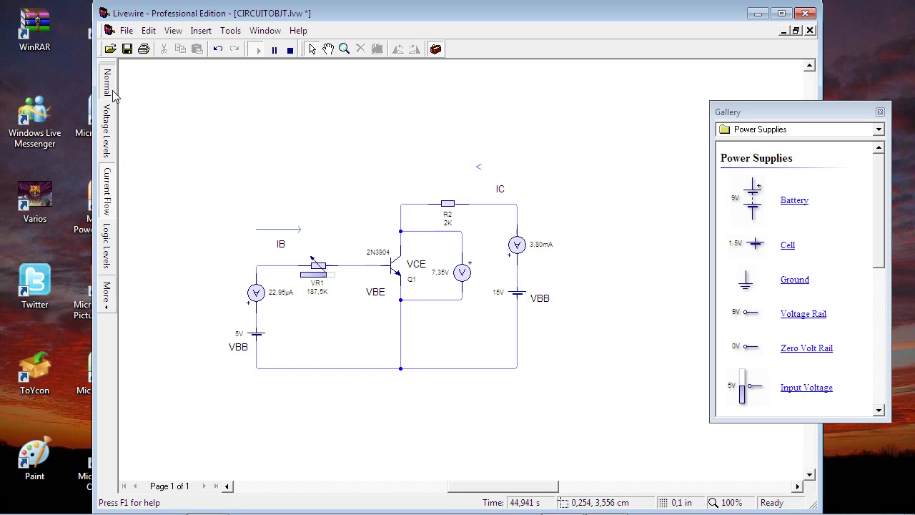
click(111, 92)
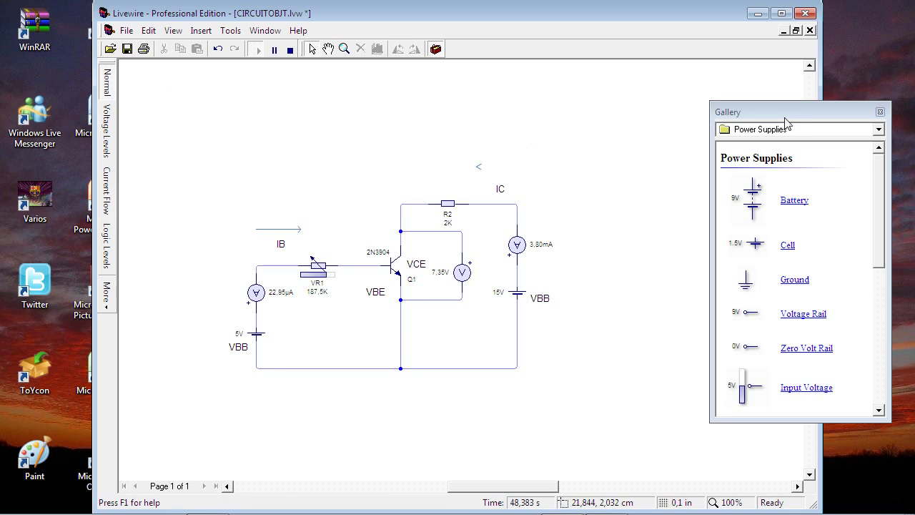
Move the component gallery closer to the circuit, fully inside the Livewire window, and switch to aTube Catcher
drag(788, 116, 680, 110)
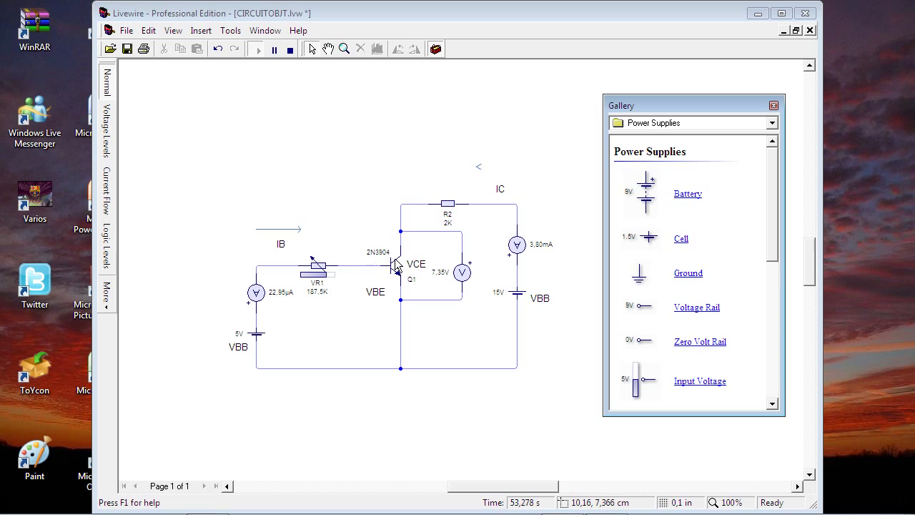
mouse_move(399, 266)
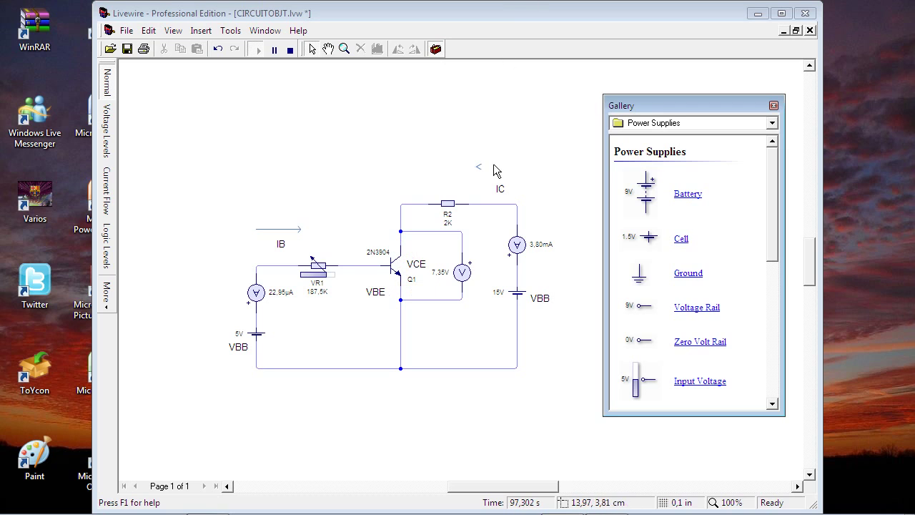
key(alt+Tab)
key(alt+Tab)
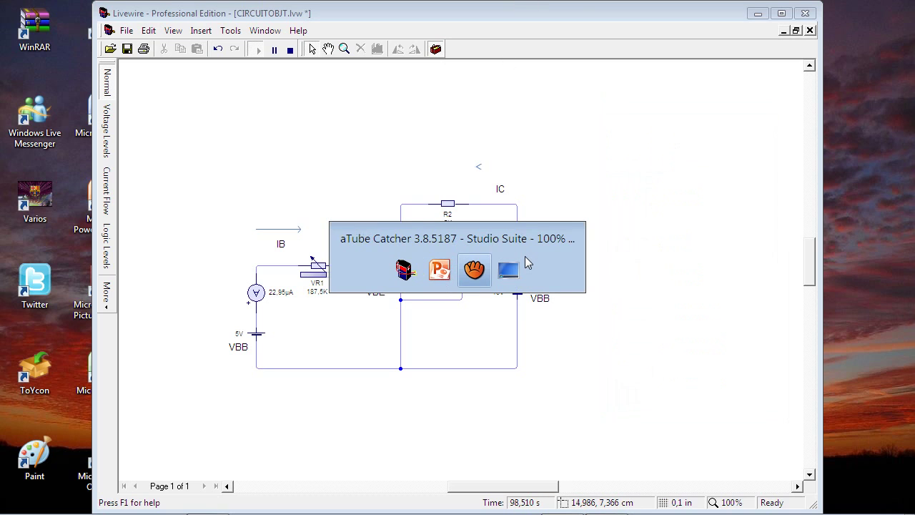